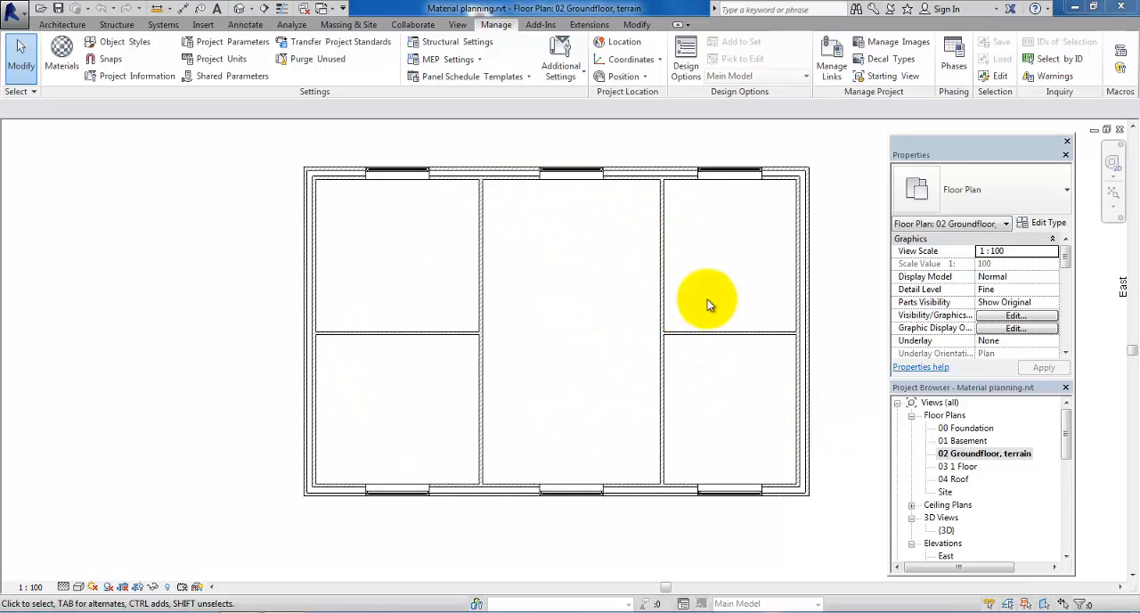
Step: View the 03 1 Floor plan and return to the 02 Groundfloor, terrain floor plan
double_click(946, 466)
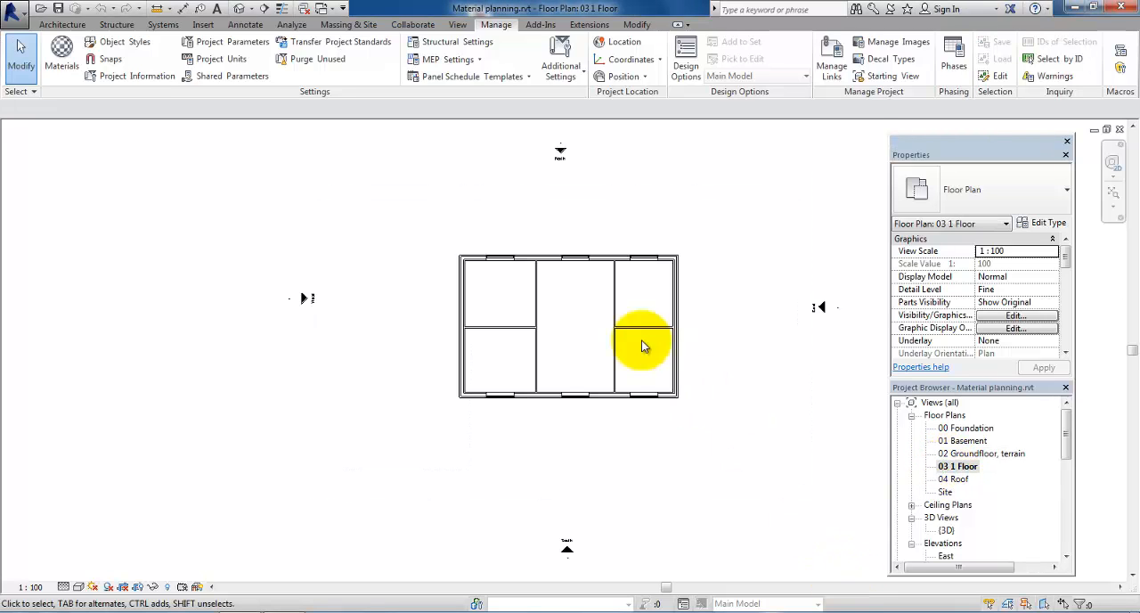
click(948, 454)
double_click(947, 455)
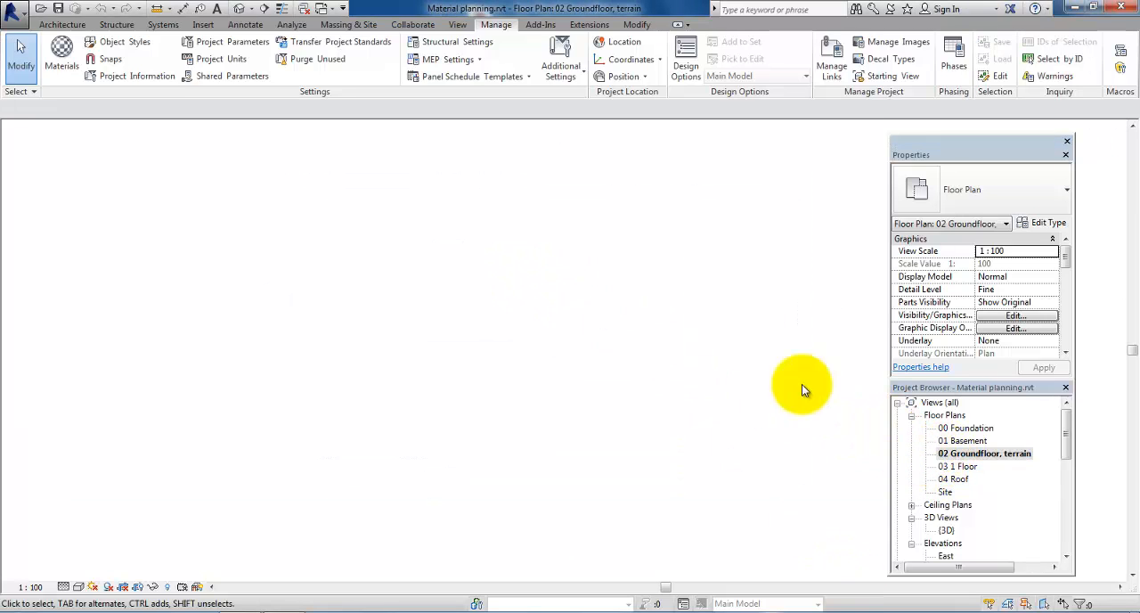
middle_drag(571, 222, 562, 274)
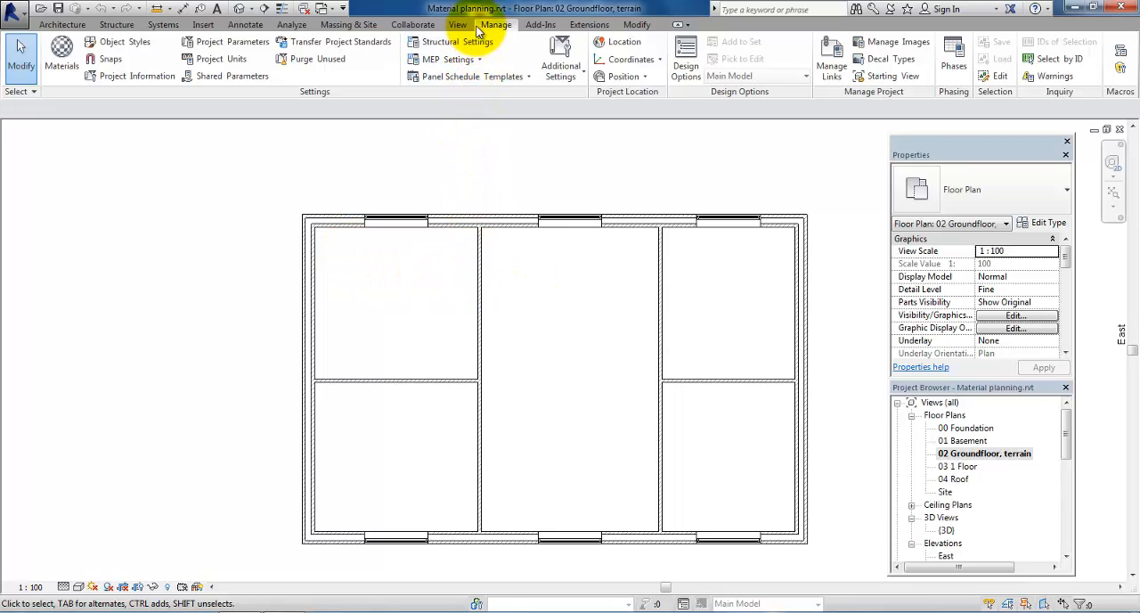
Step: Create a new shared parameter file named "Shared parameters" in the 4D folder
click(239, 77)
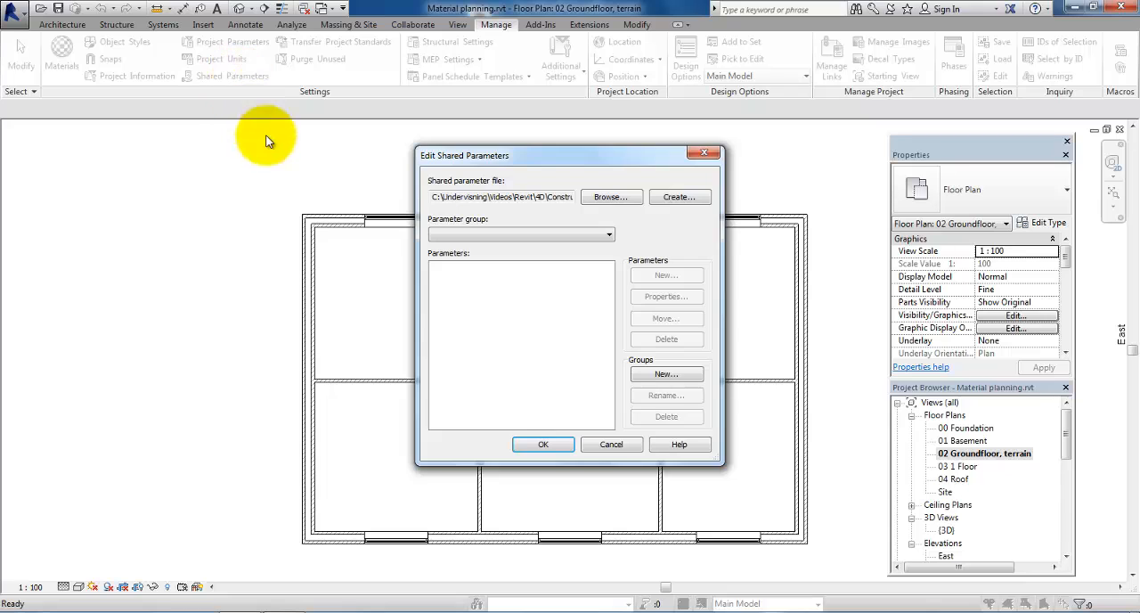
click(688, 200)
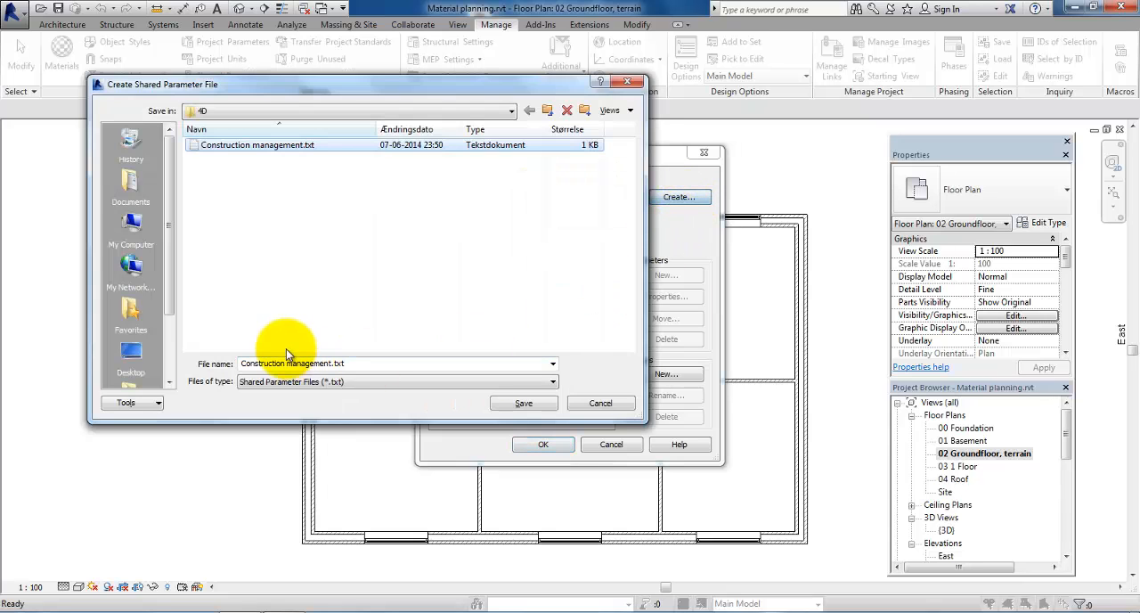
drag(347, 364, 242, 363)
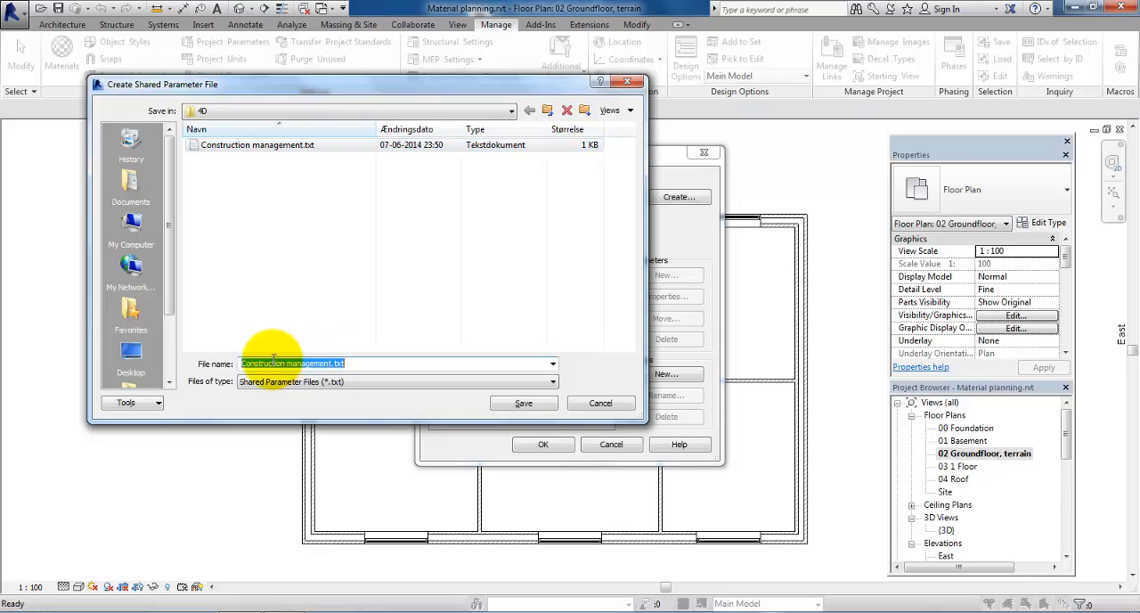
text(Shar)
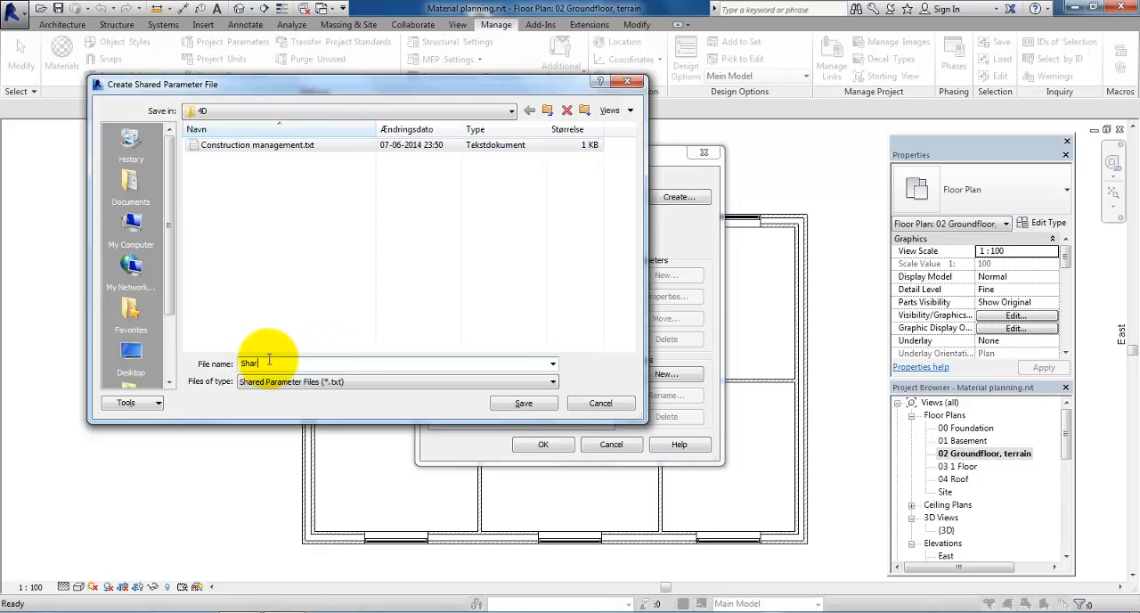
text(ed parameters)
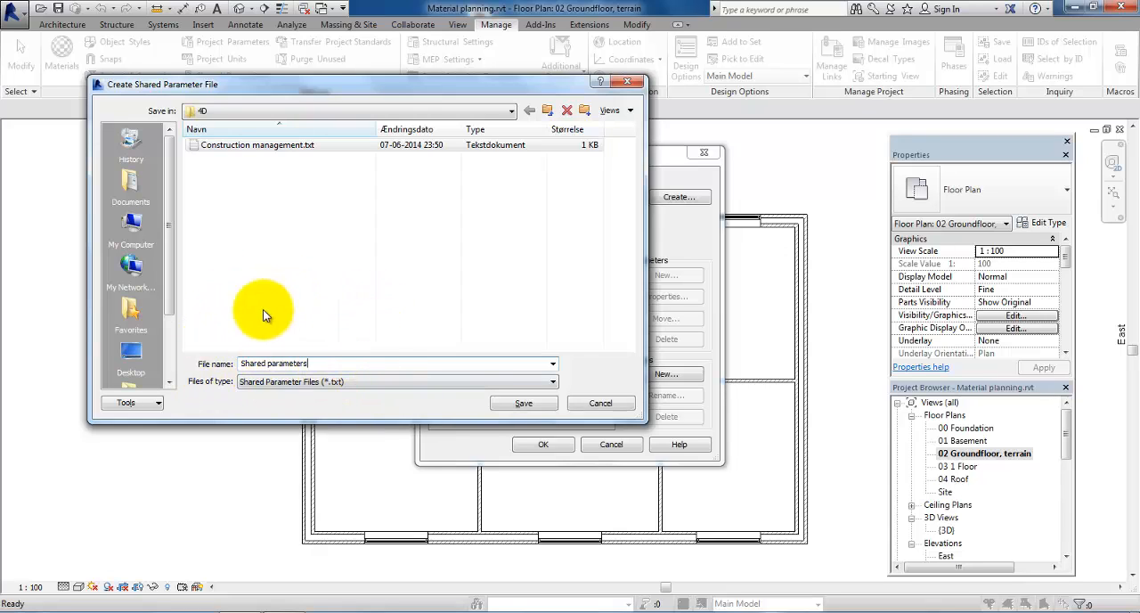
click(522, 404)
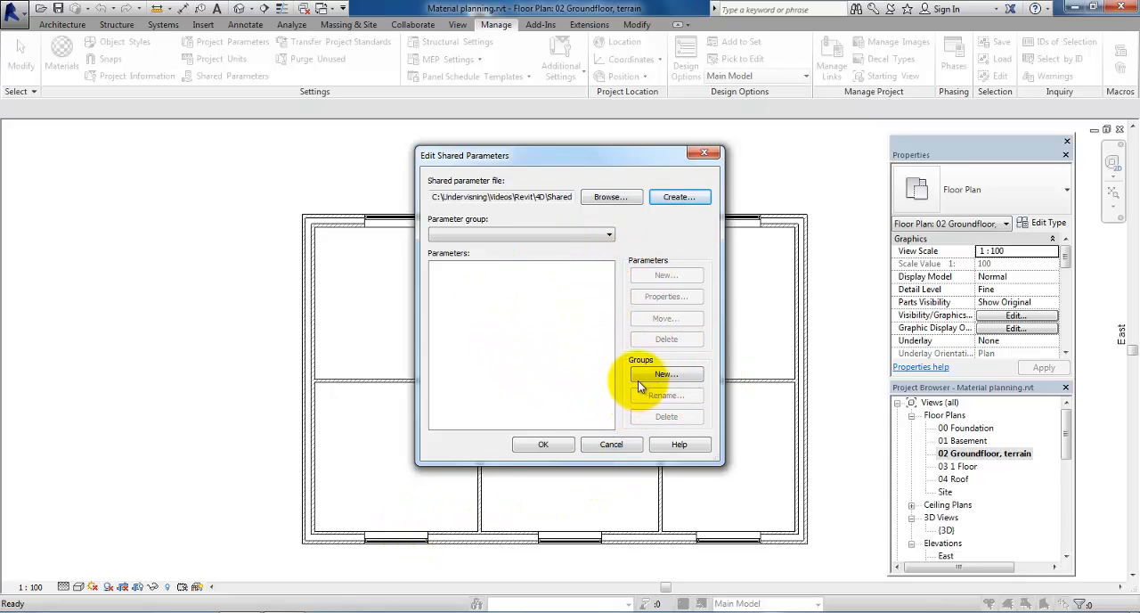
Step: Add a parameter group named "Shared parameters" to the new shared parameter file
click(663, 375)
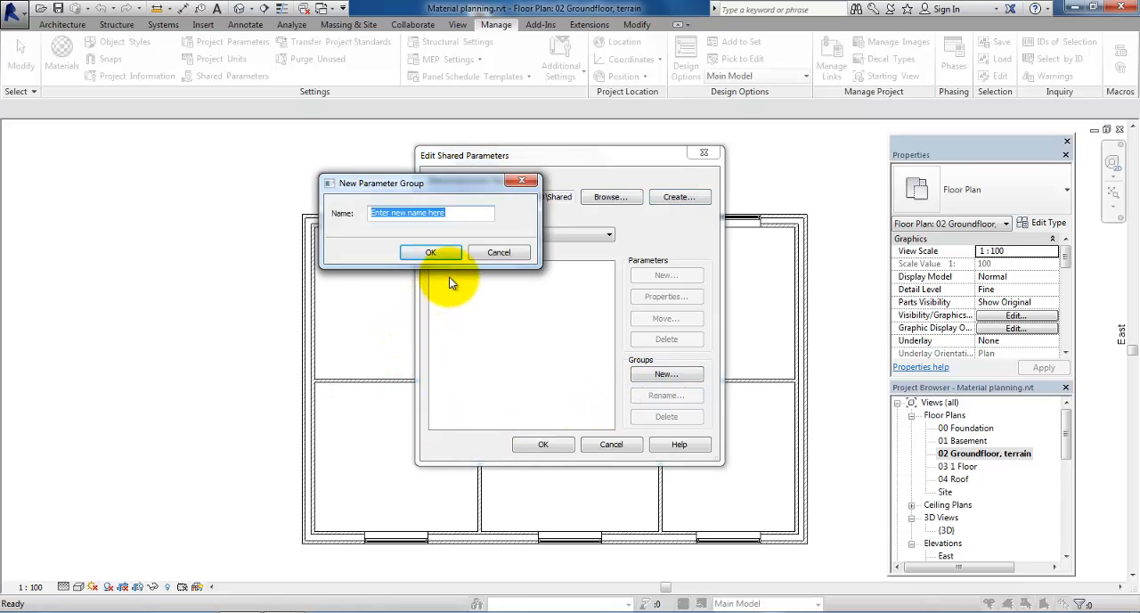
text(Shar)
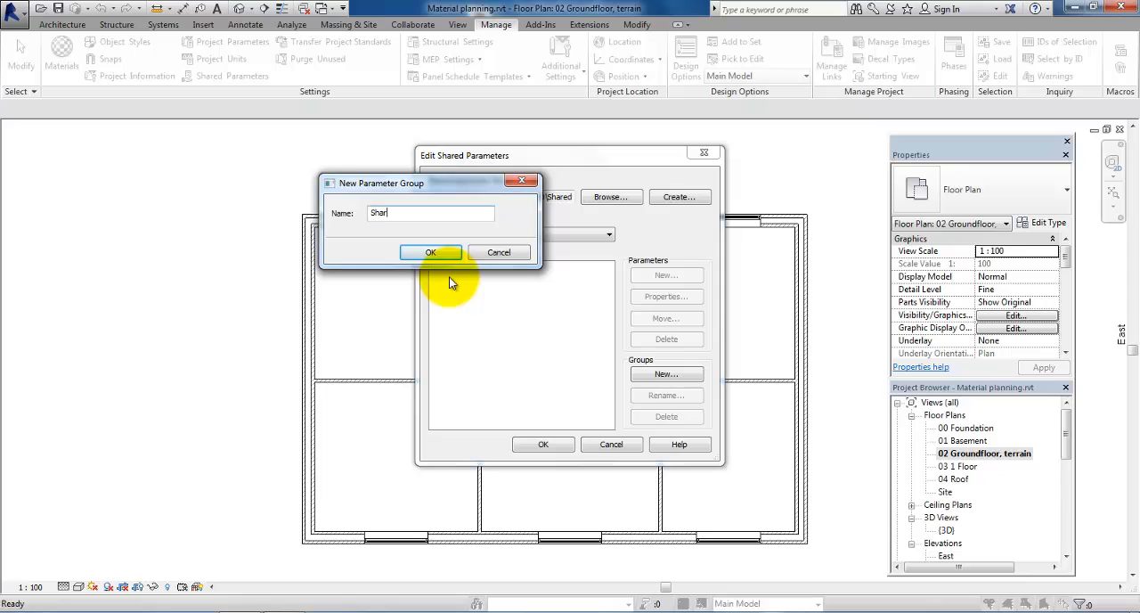
text(ed parameters)
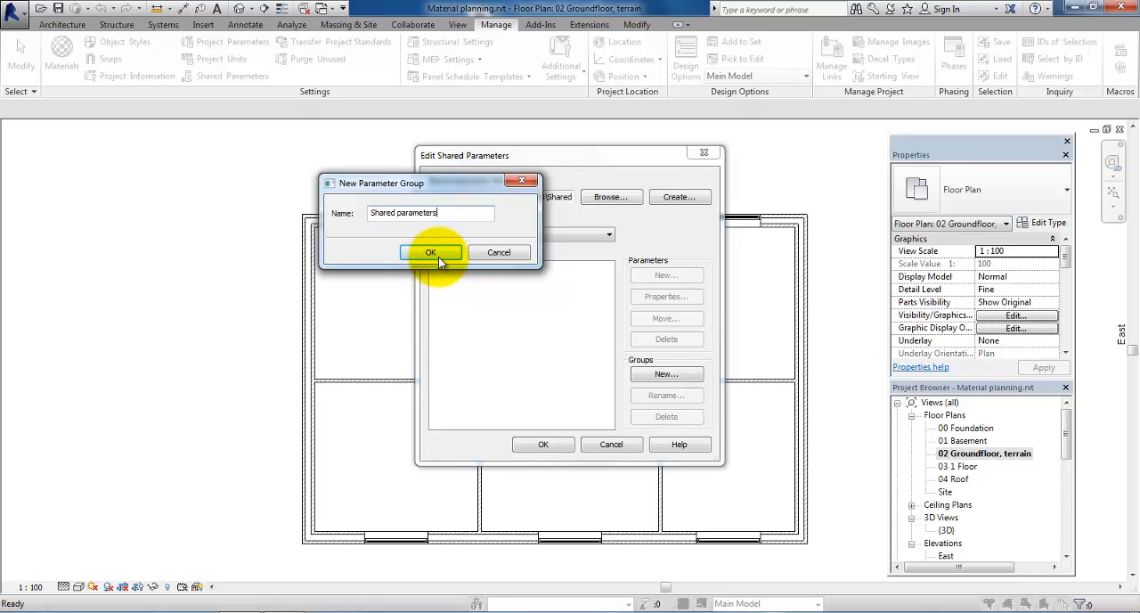
click(438, 255)
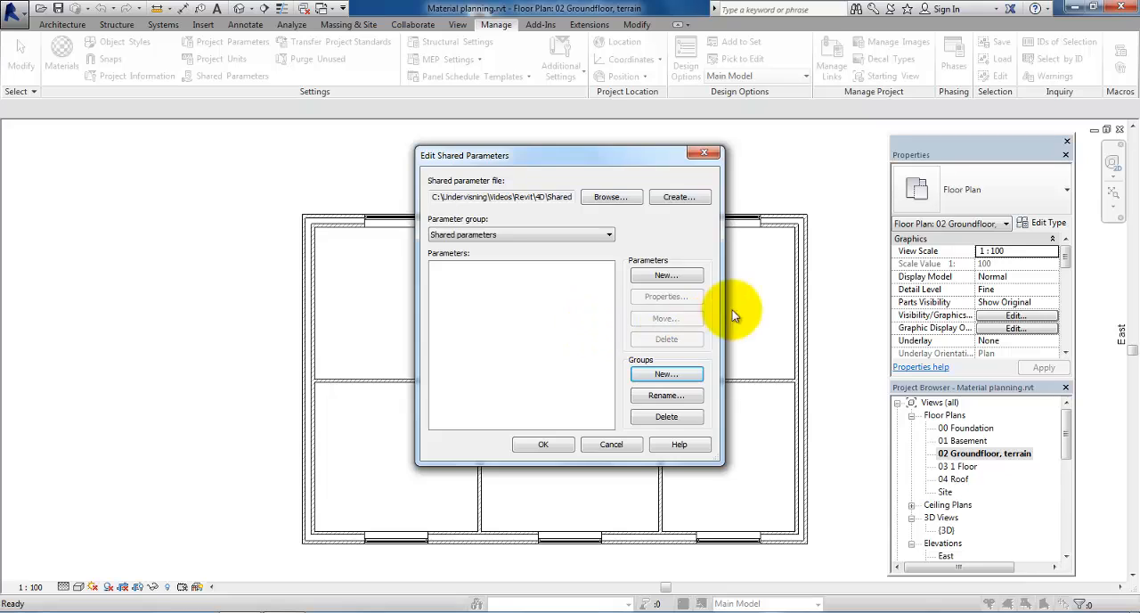
Step: Add a shared parameter named "Ordering week" with the parameter type Text
click(668, 276)
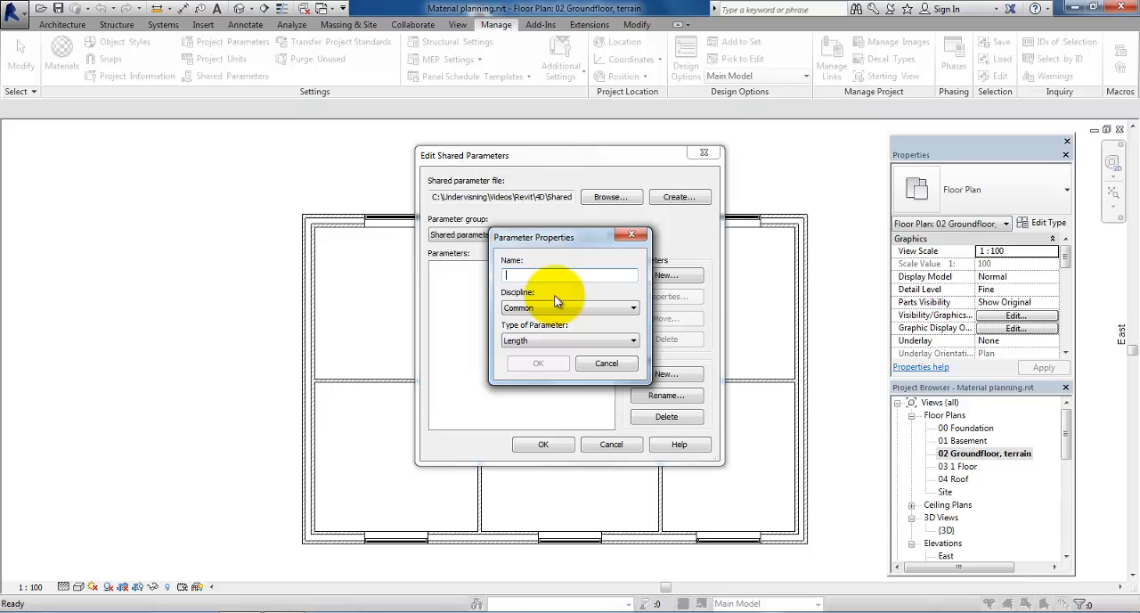
text(Ordering week)
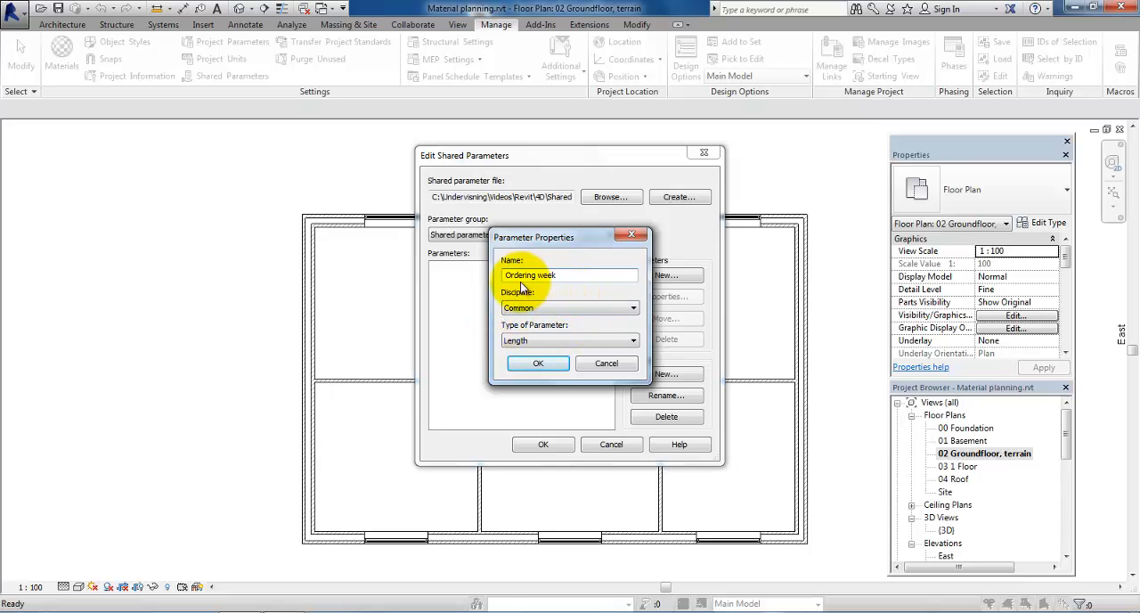
click(506, 342)
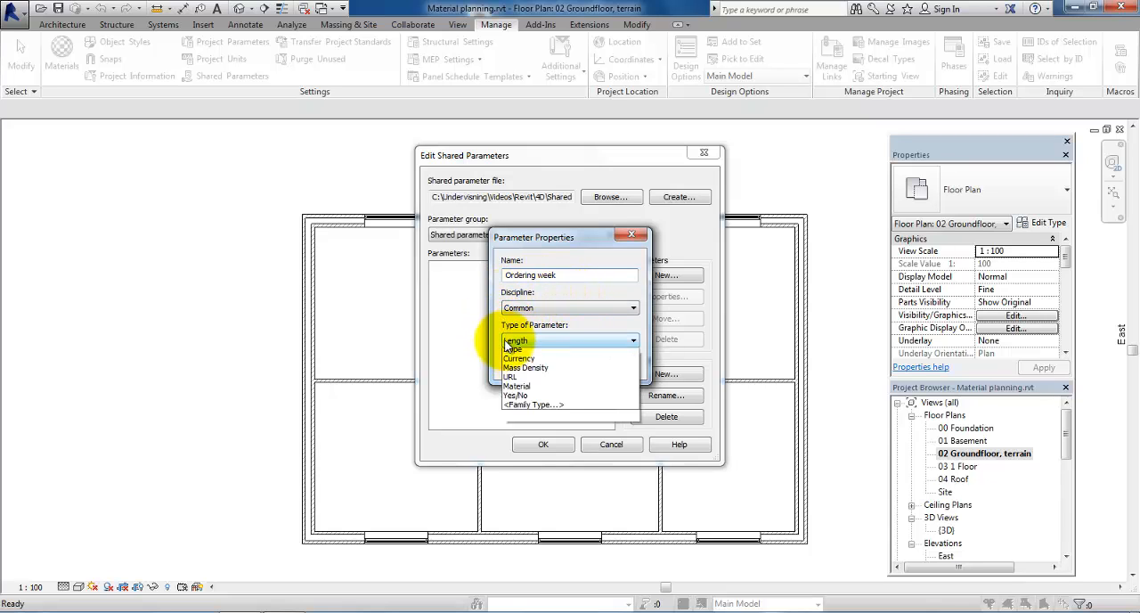
click(521, 351)
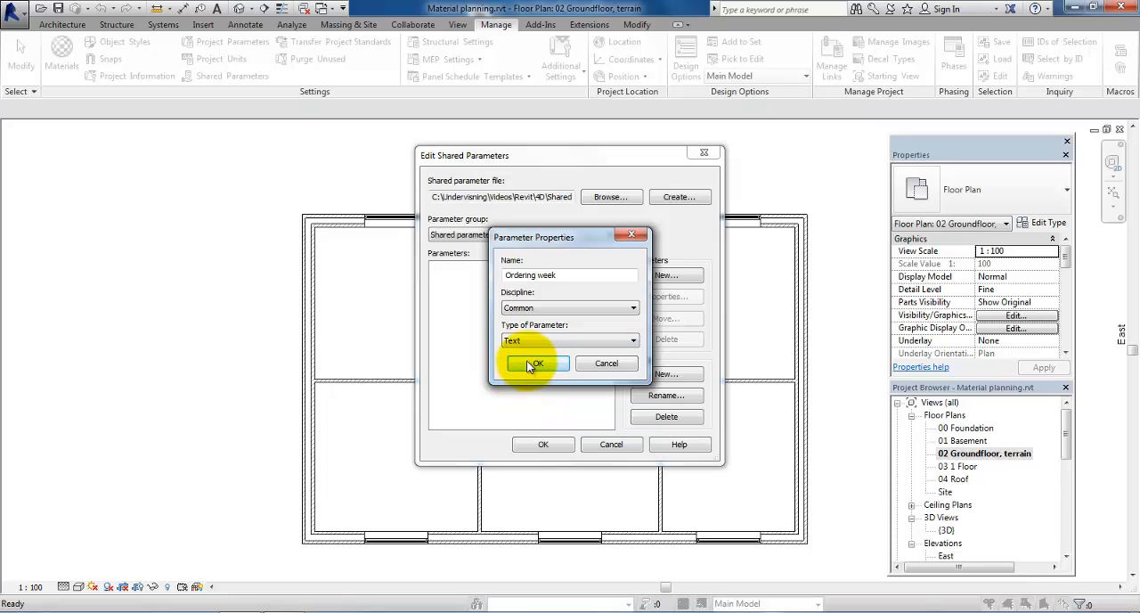
click(533, 361)
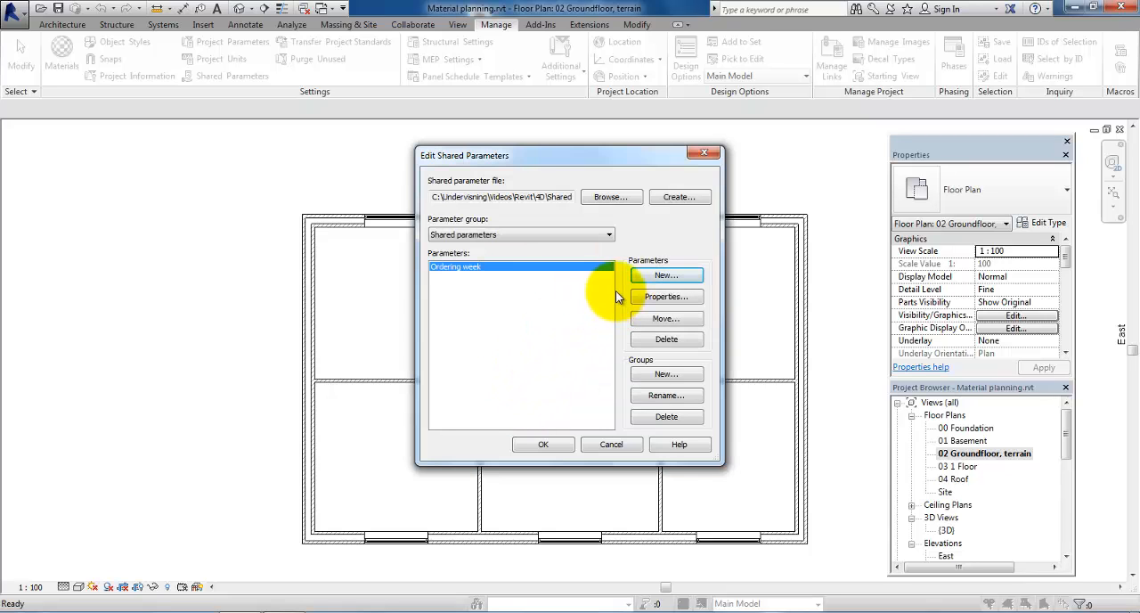
Step: Add a shared parameter named "Ordered by" with the parameter type Text
click(686, 276)
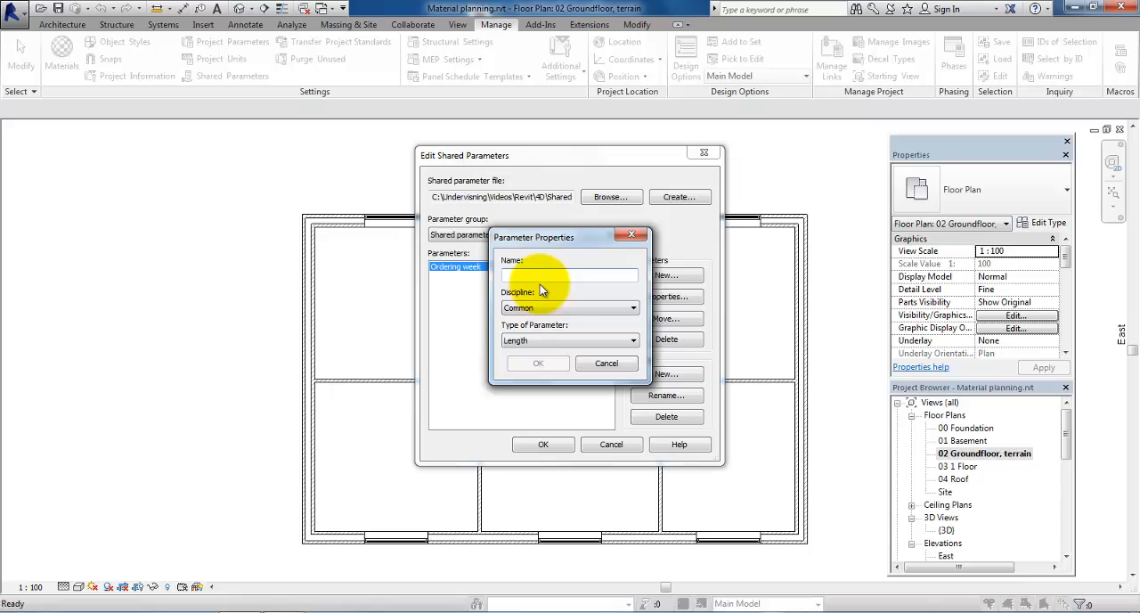
text(Ordered by)
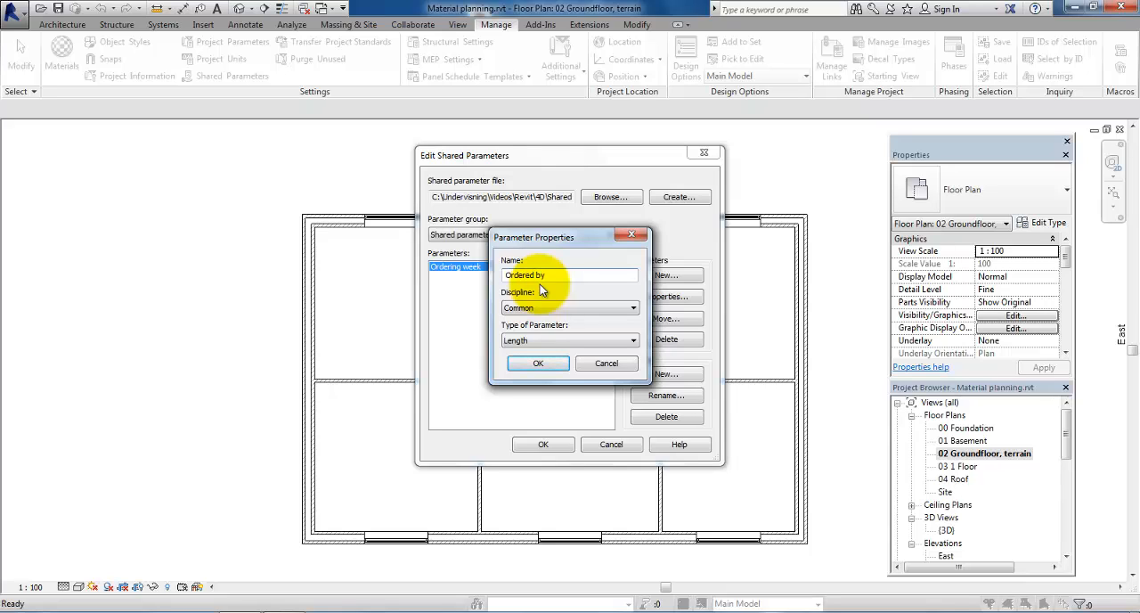
click(519, 341)
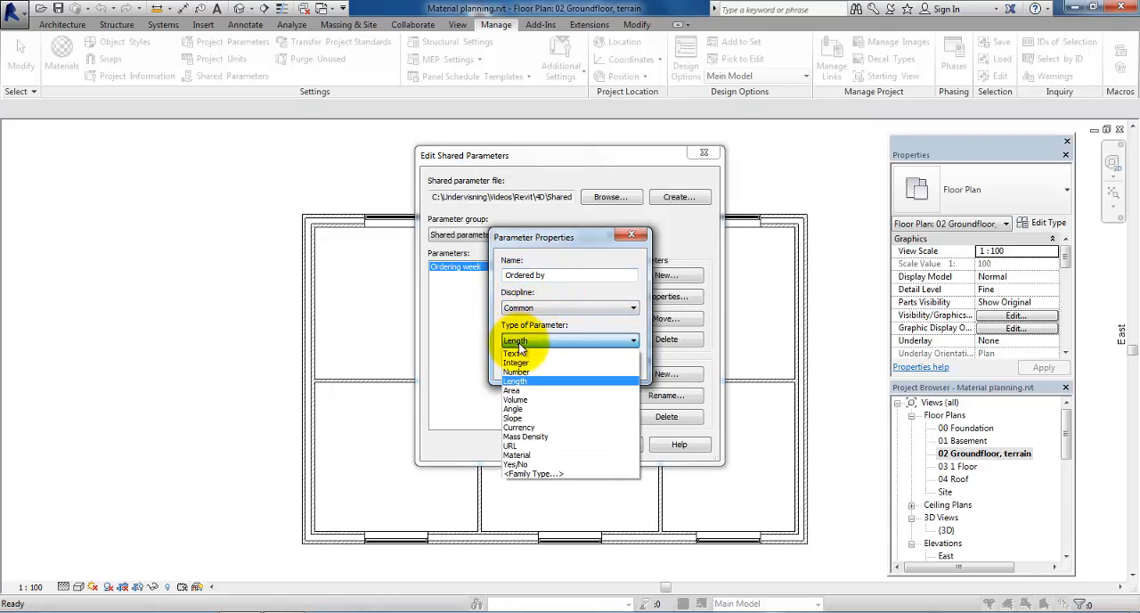
click(519, 355)
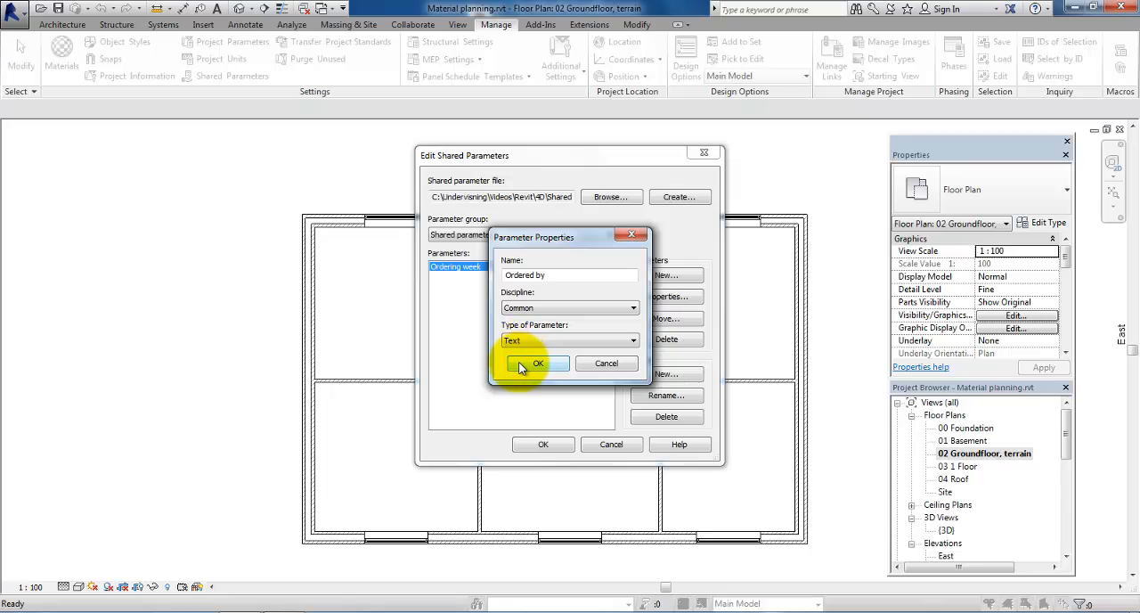
click(533, 363)
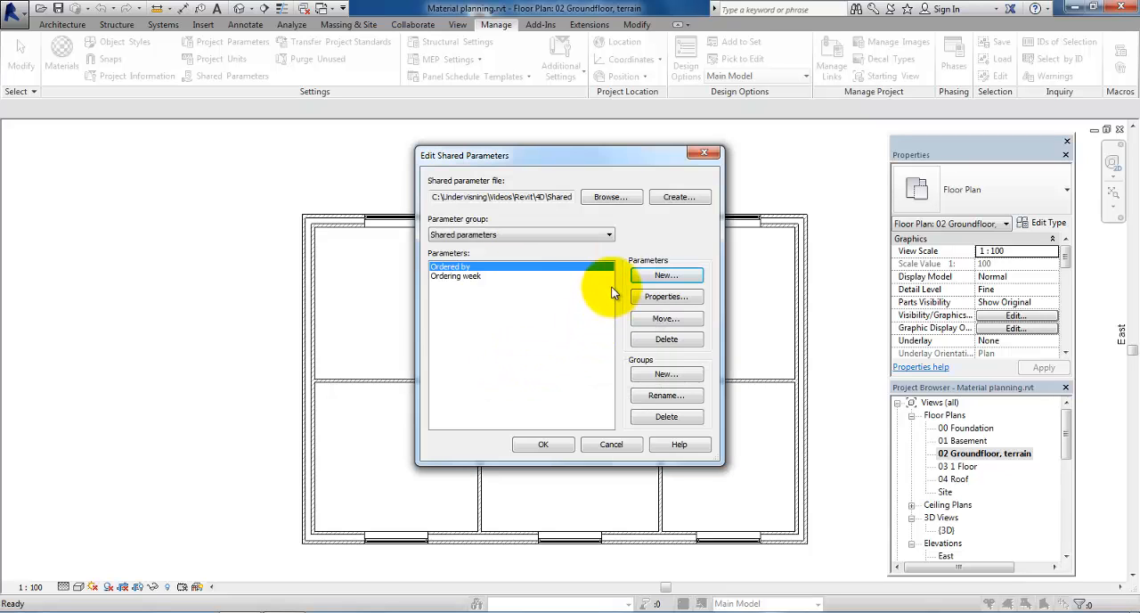
Step: Add a shared parameter named "Ordering status" with the parameter type Text
click(655, 278)
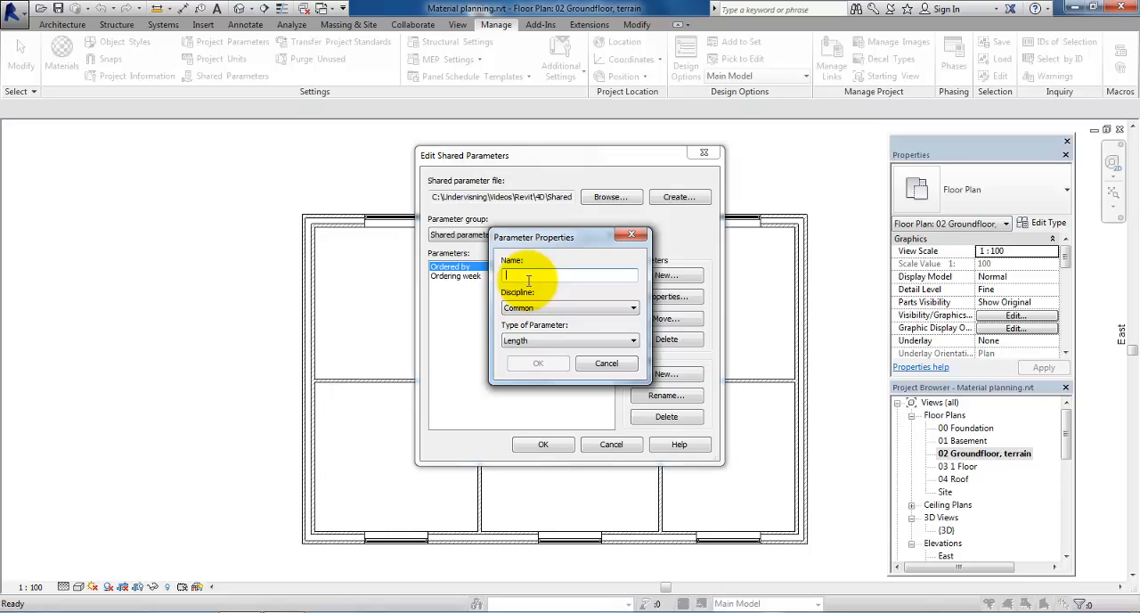
text(rderi)
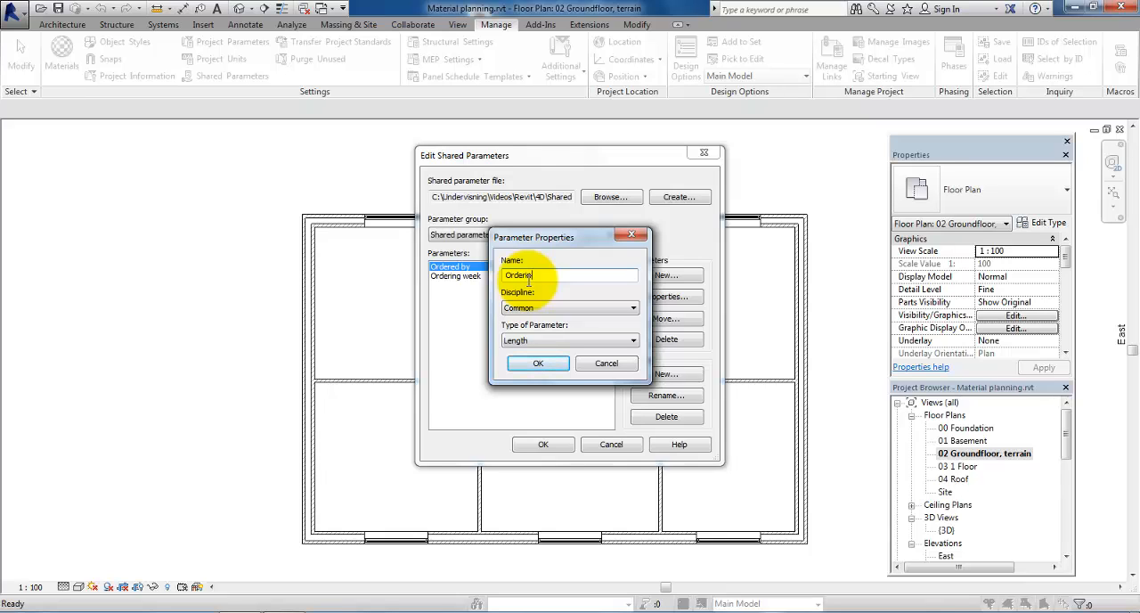
text(ng status)
click(519, 340)
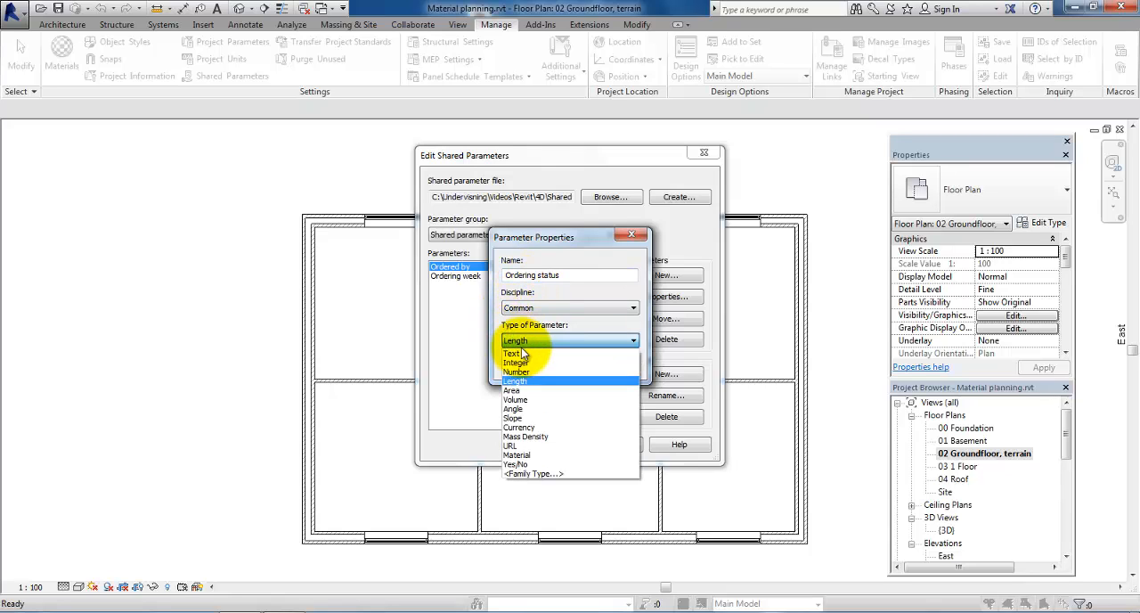
click(516, 353)
click(536, 363)
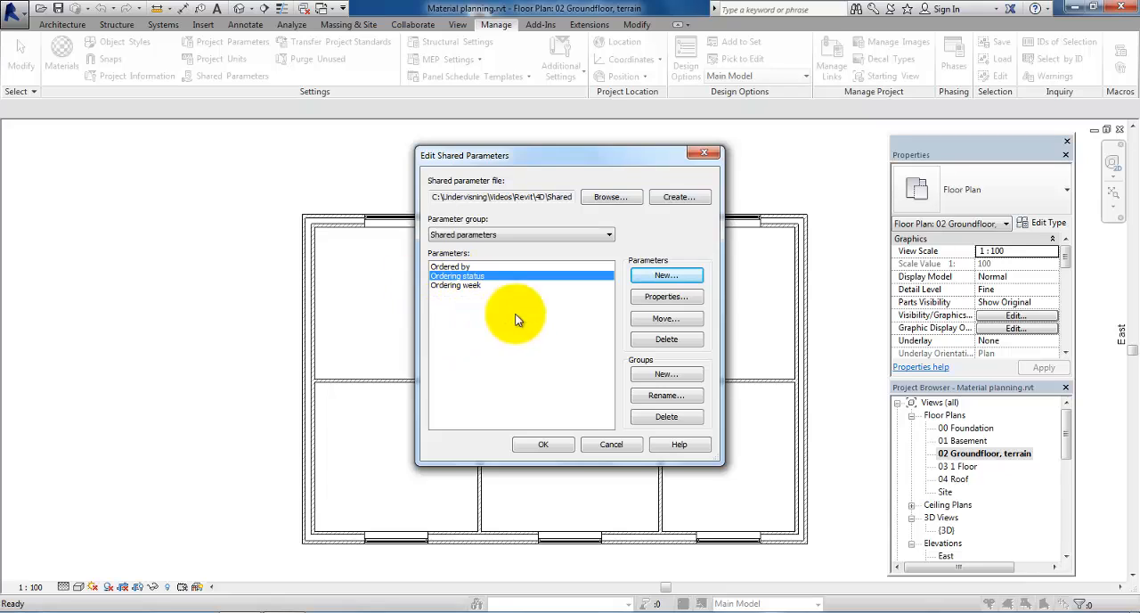
Step: Add a shared parameter named "Delivery week" with the parameter type Text
click(670, 275)
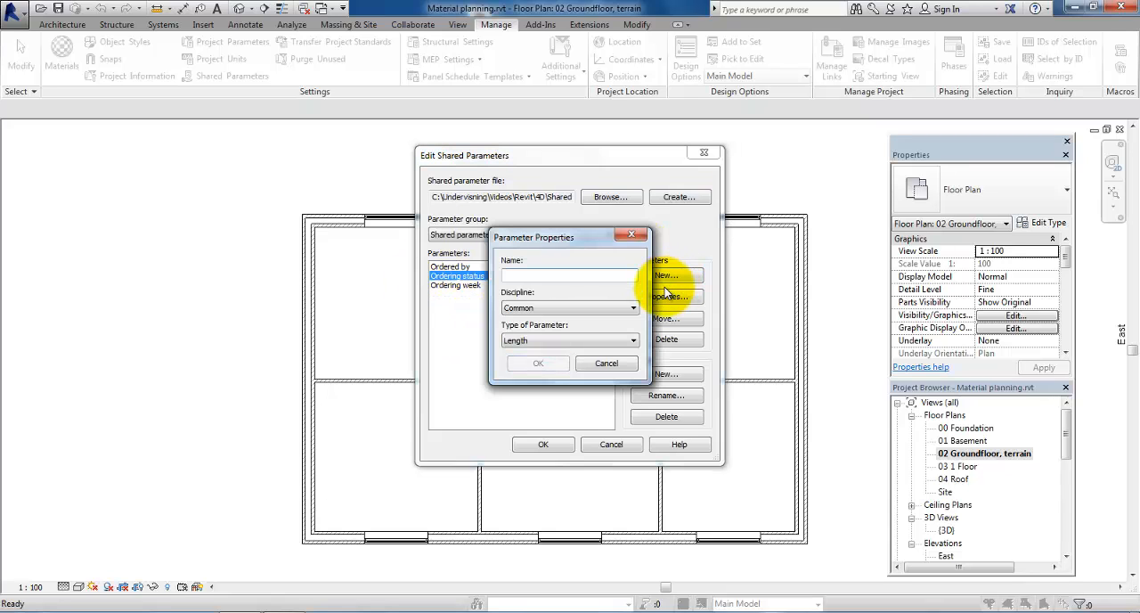
text(Delivery)
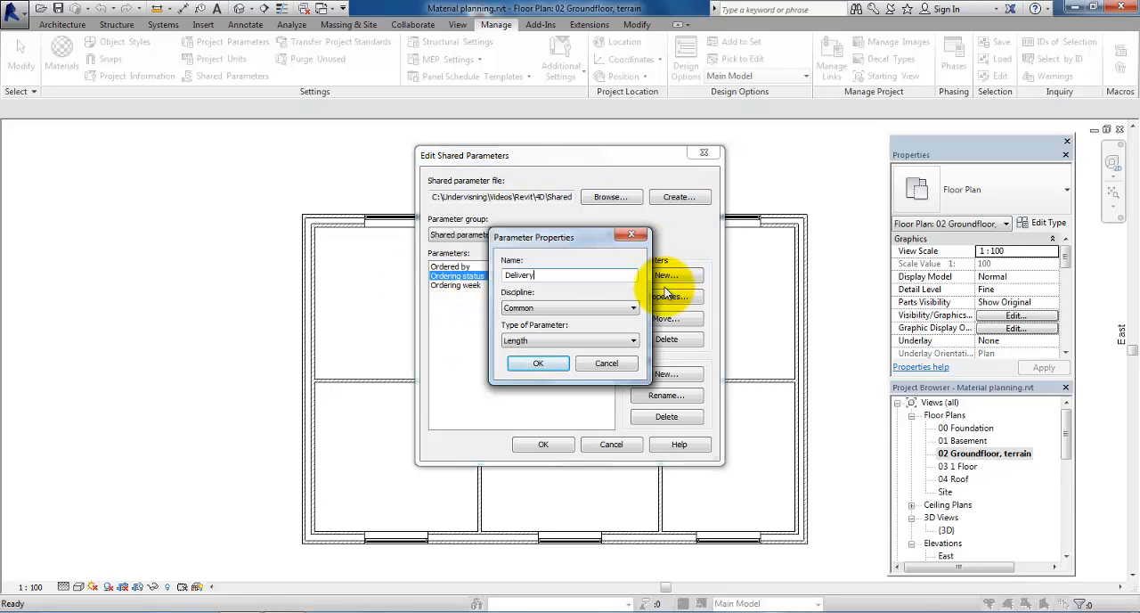
text( week)
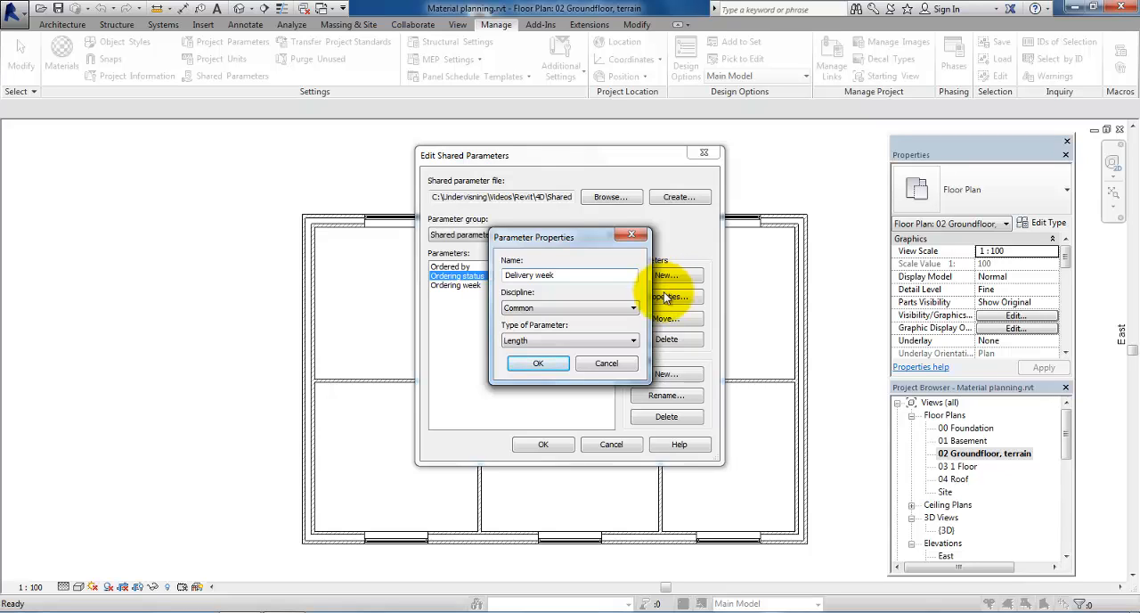
click(577, 341)
click(534, 355)
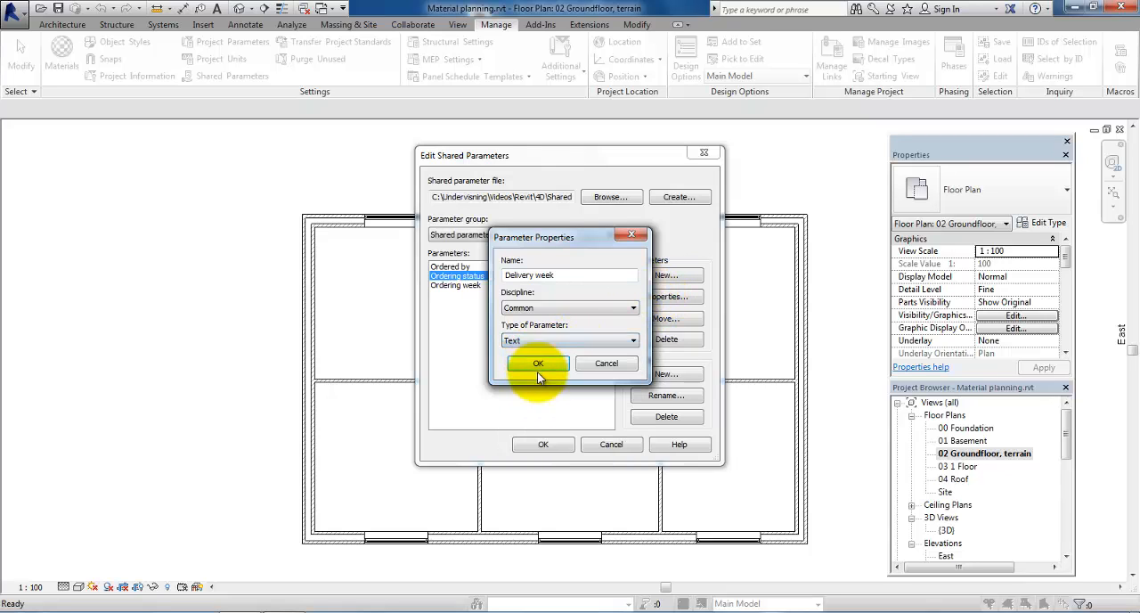
click(538, 365)
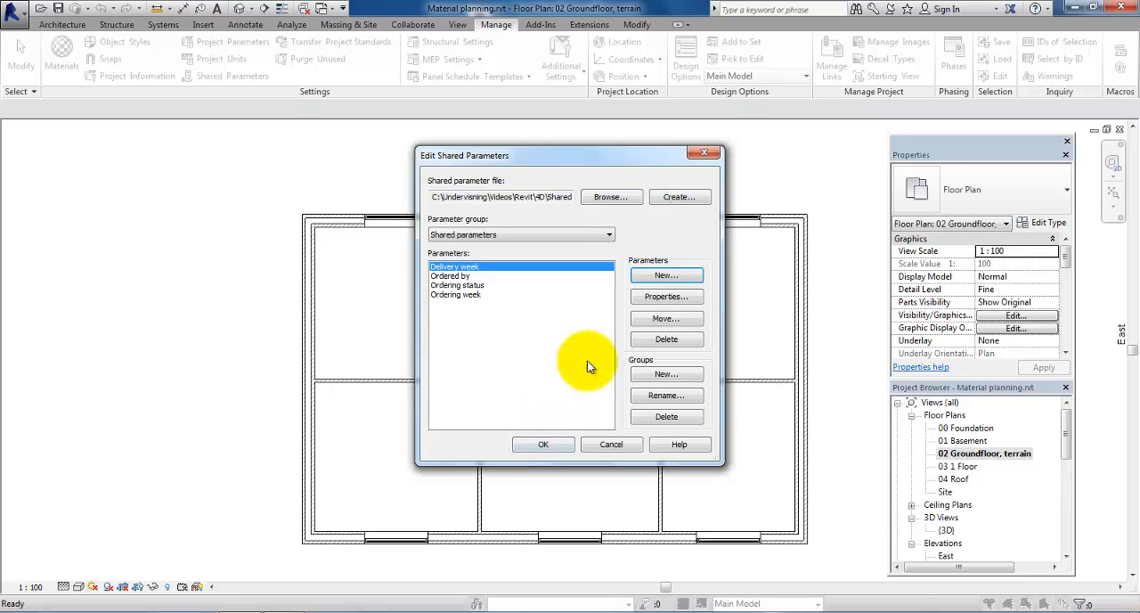
Step: Add a shared parameter named "Delivery status" with the parameter type Text and save the shared parameter edits
click(653, 277)
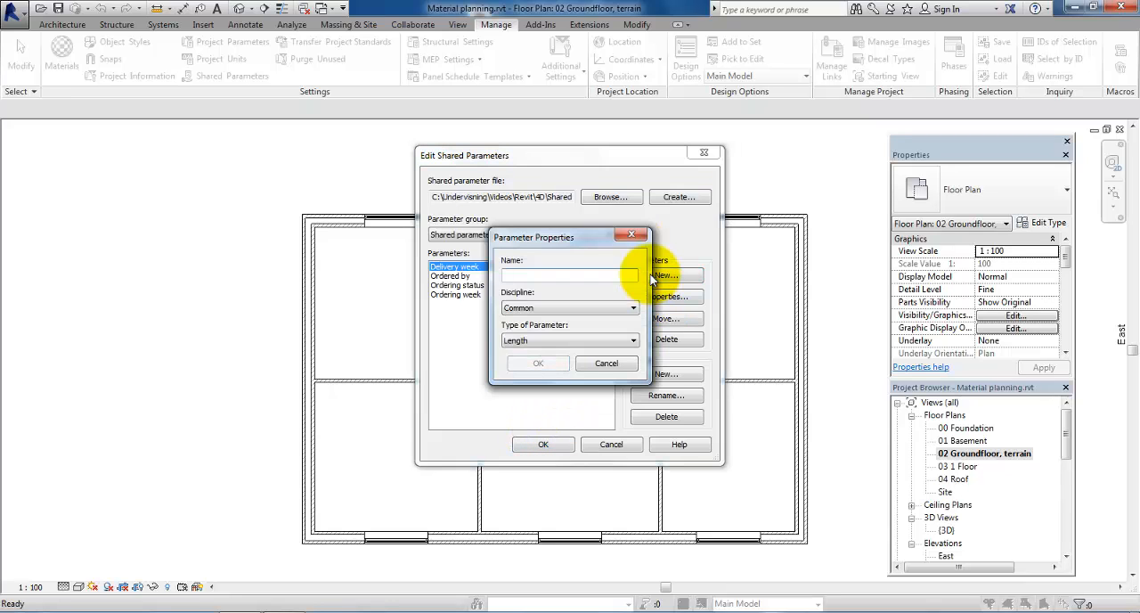
text(D)
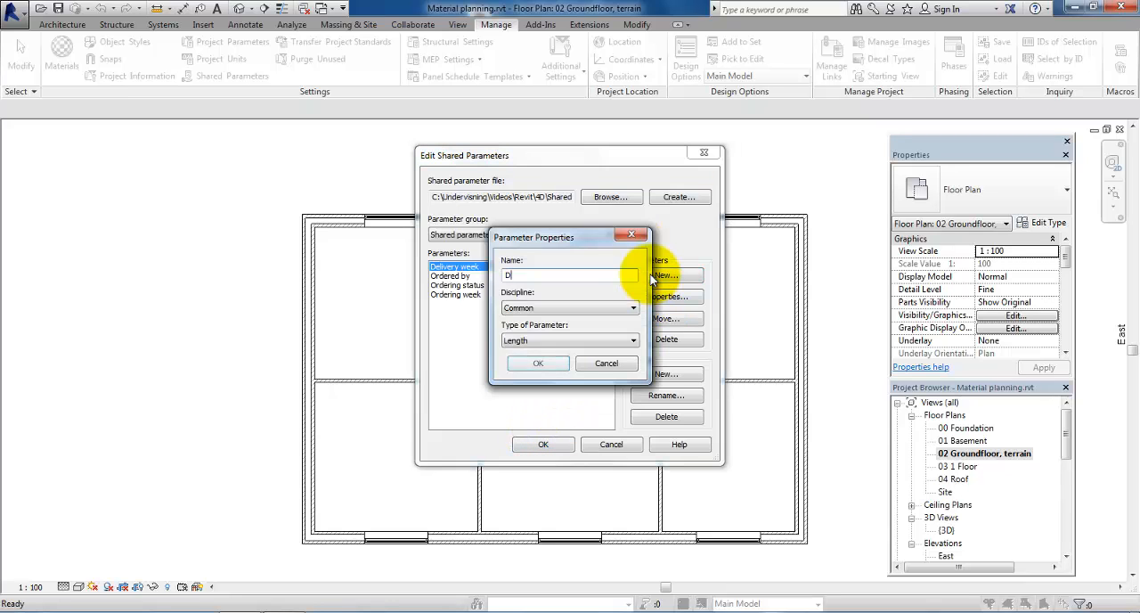
text(elivery sta)
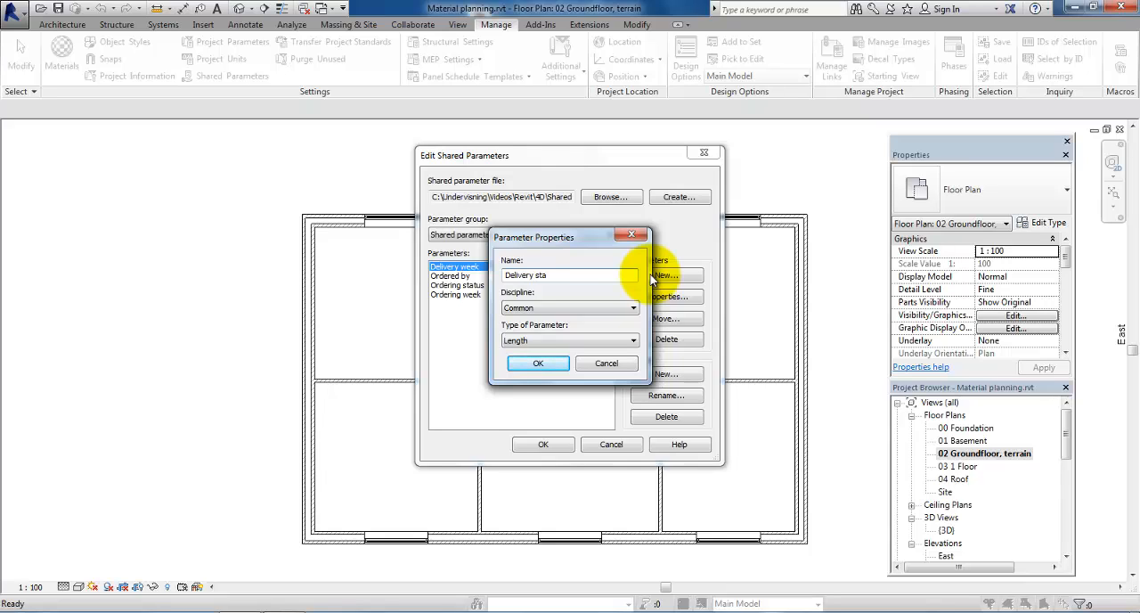
text(tus)
click(585, 340)
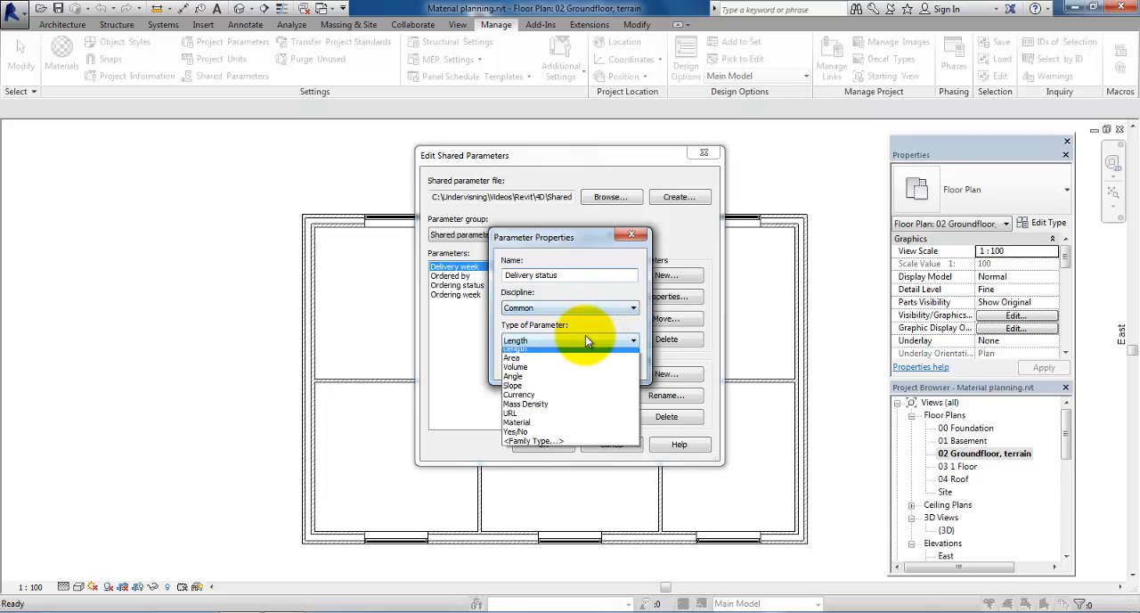
click(540, 354)
click(553, 374)
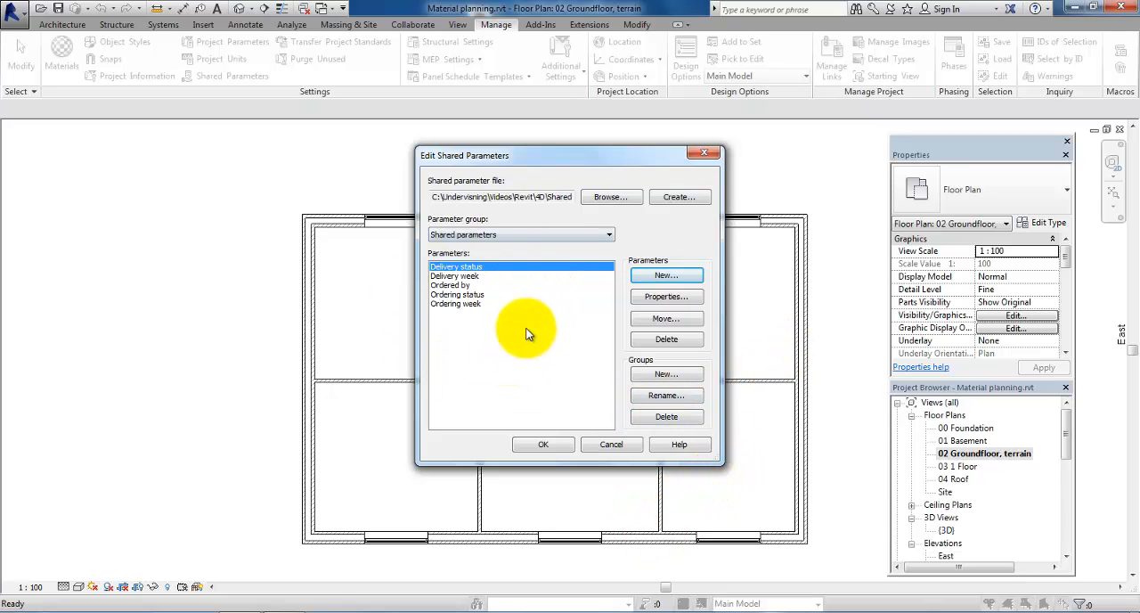
click(545, 445)
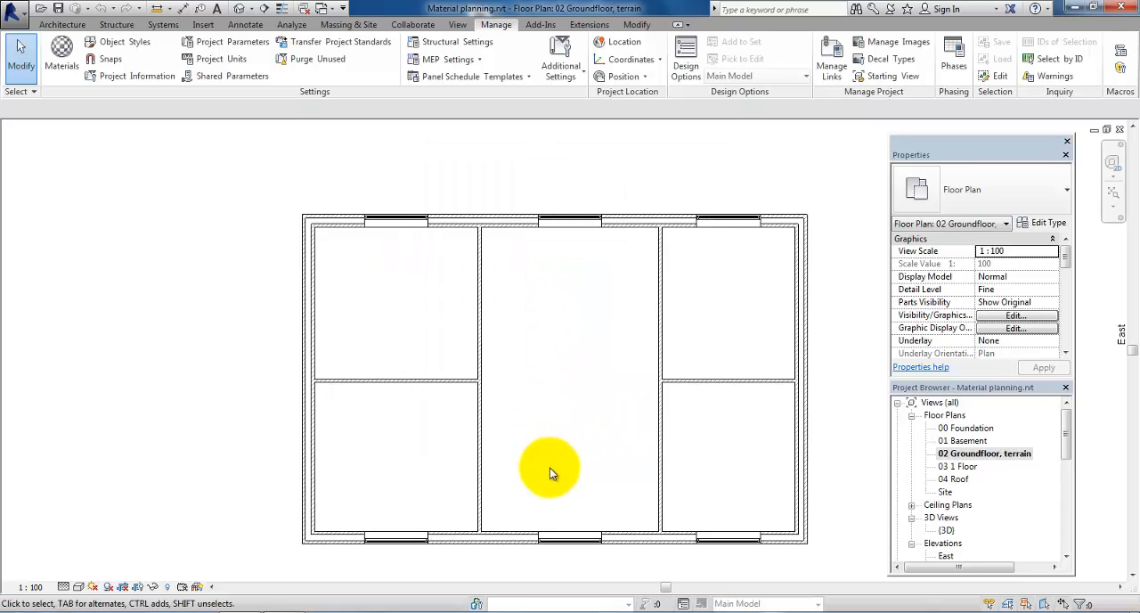
Step: Add the shared parameter "Delivery status" to the project parameters, grouped under Construction and assigned to the Windows category
click(233, 44)
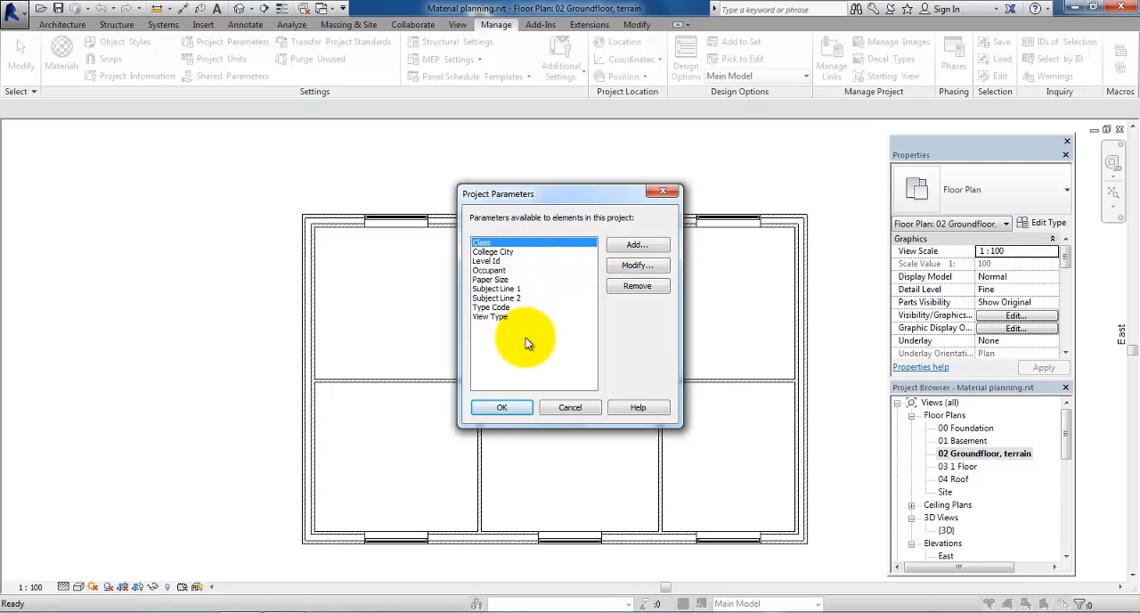
click(637, 246)
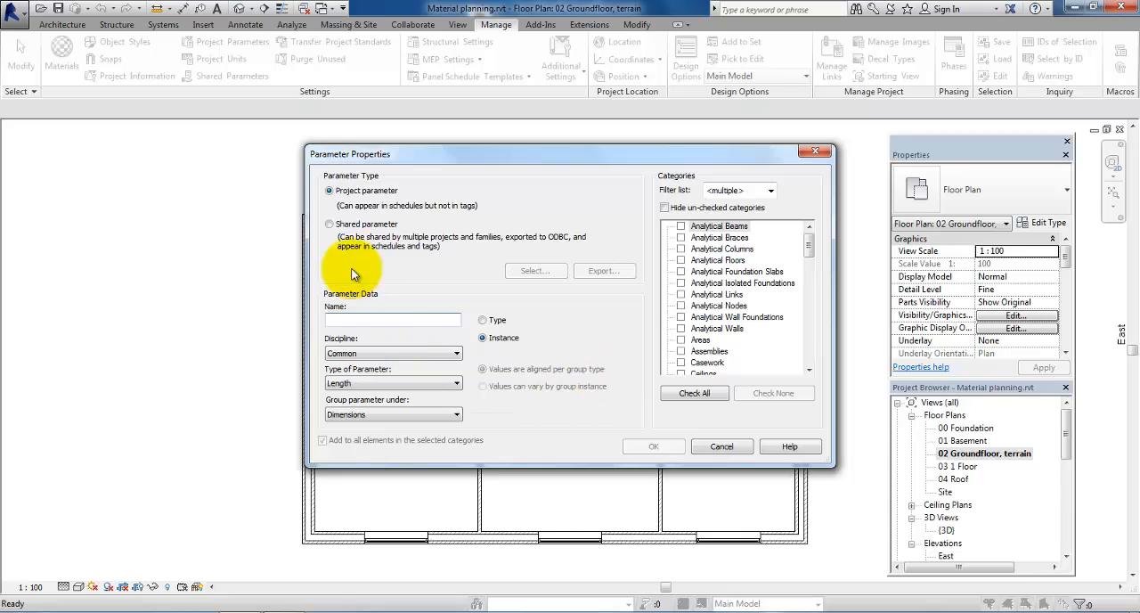
click(329, 224)
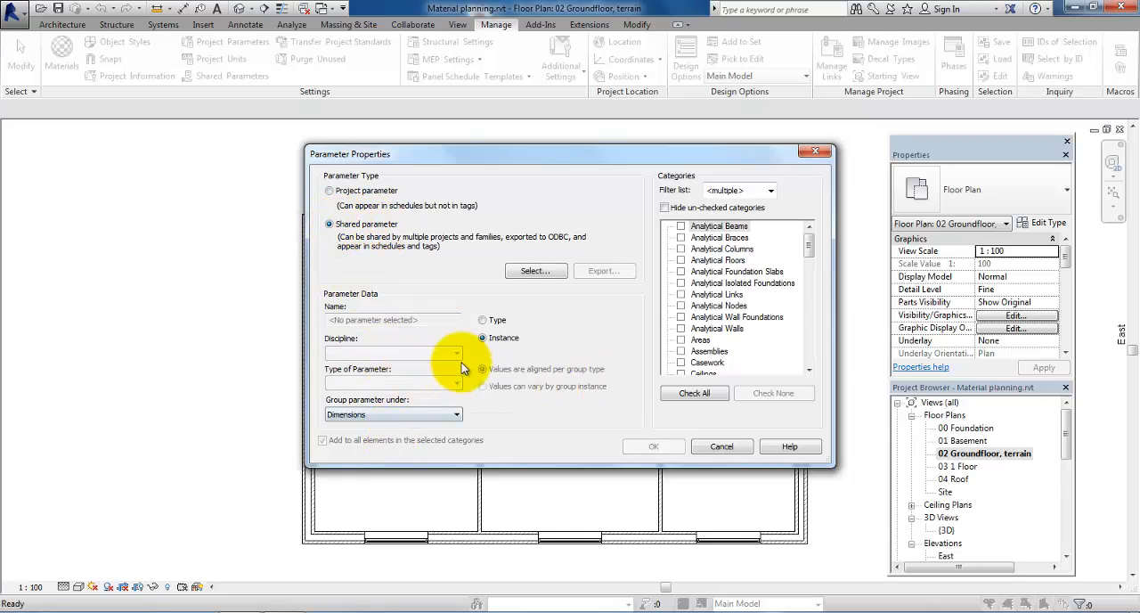
click(420, 414)
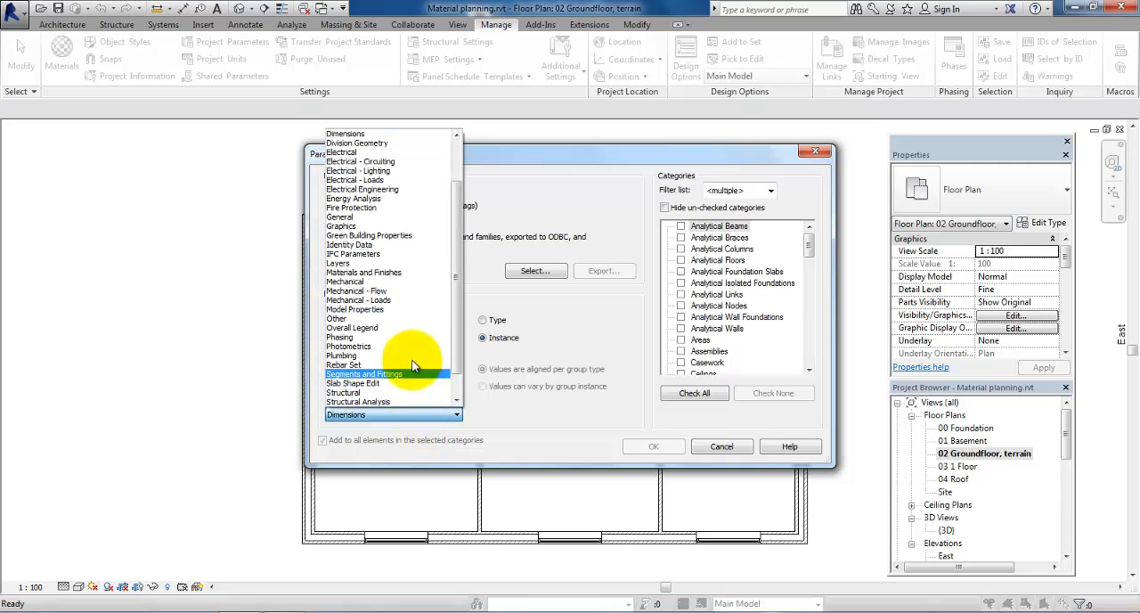
drag(452, 315, 451, 244)
click(369, 172)
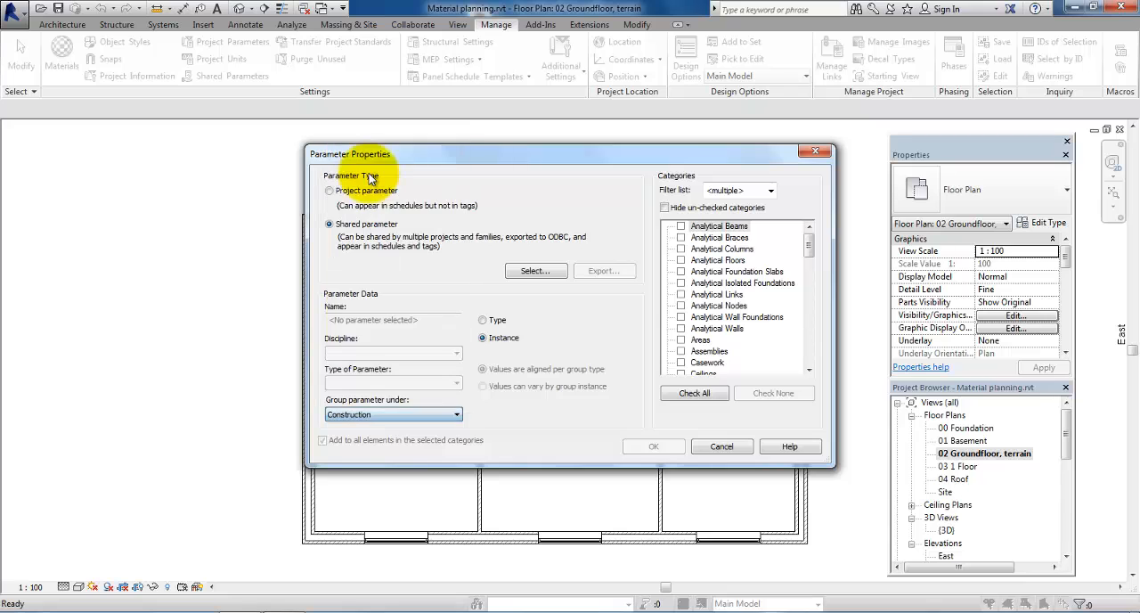
click(536, 276)
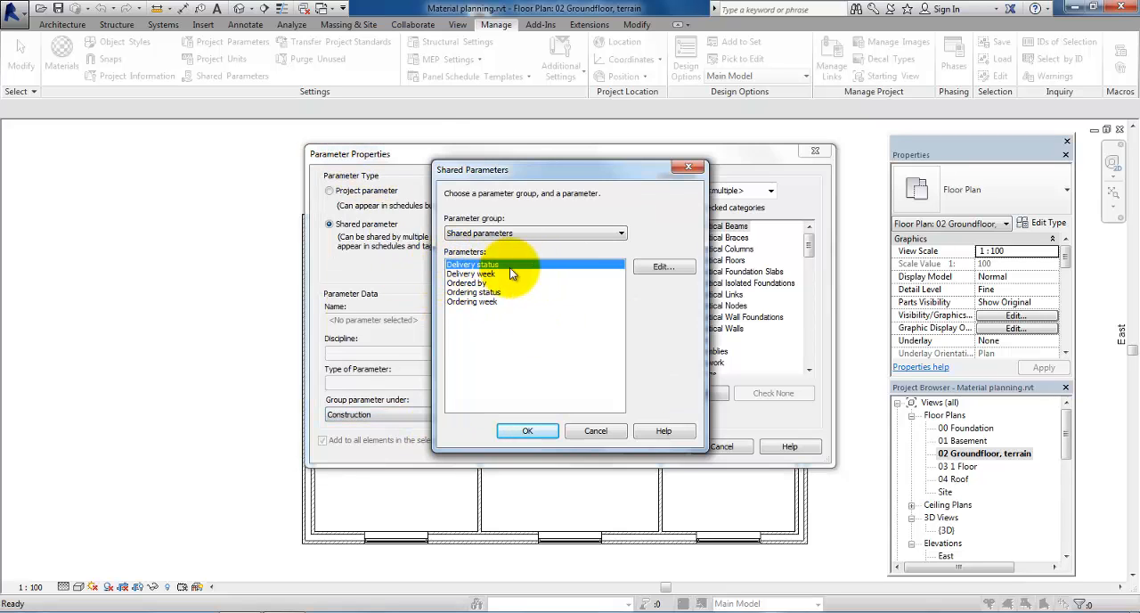
click(529, 432)
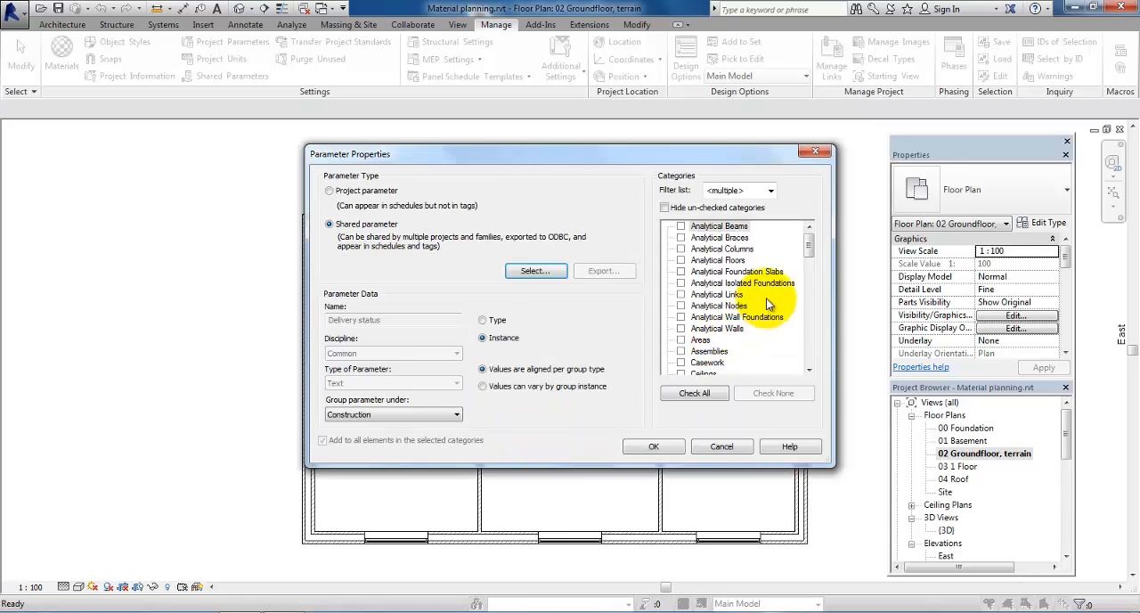
drag(809, 249, 809, 365)
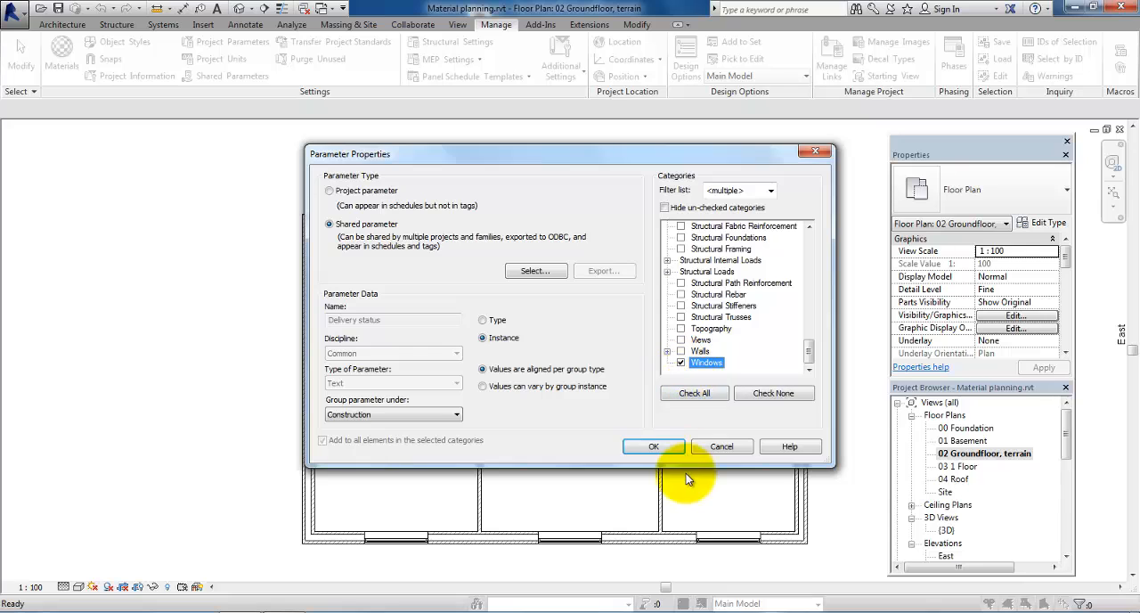
click(653, 447)
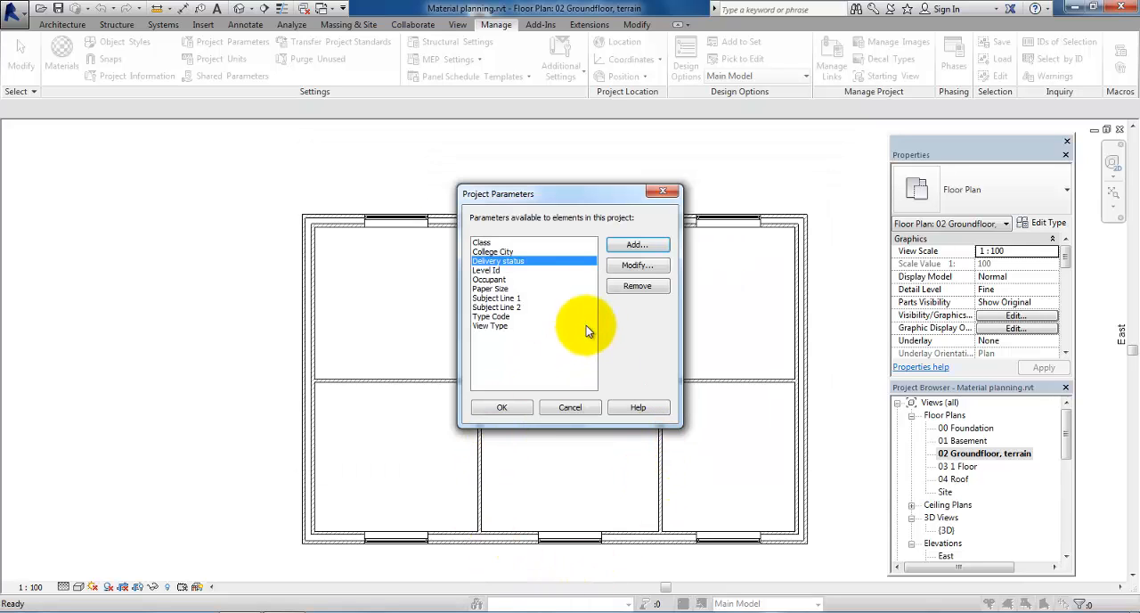
Step: Add the shared parameter "Delivery week" to the project parameters, grouped under Construction and assigned to the Windows category
click(635, 245)
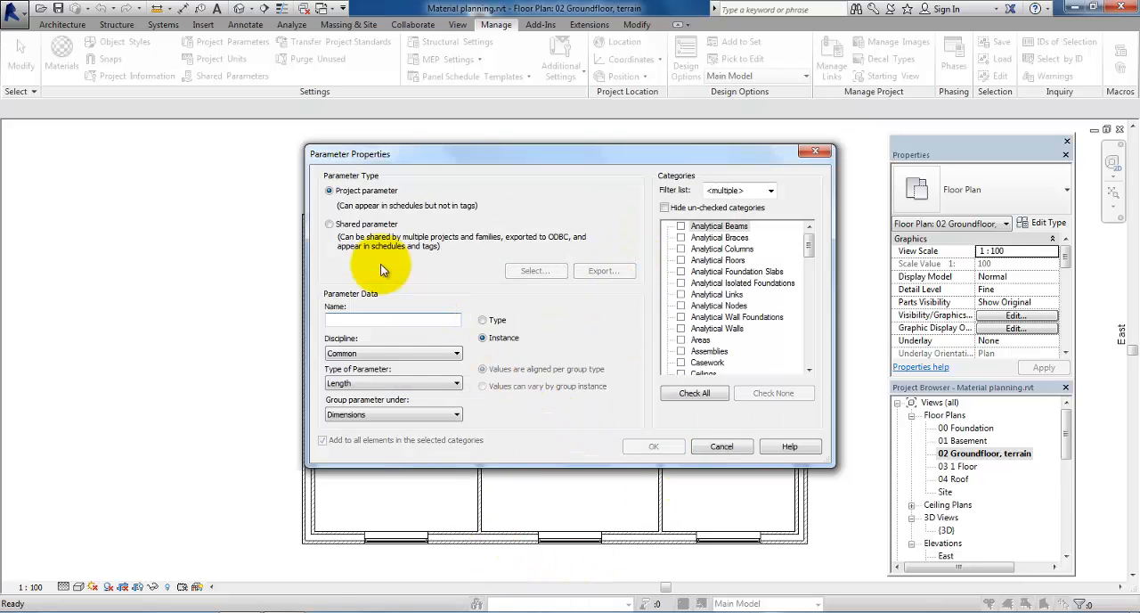
click(330, 223)
click(379, 415)
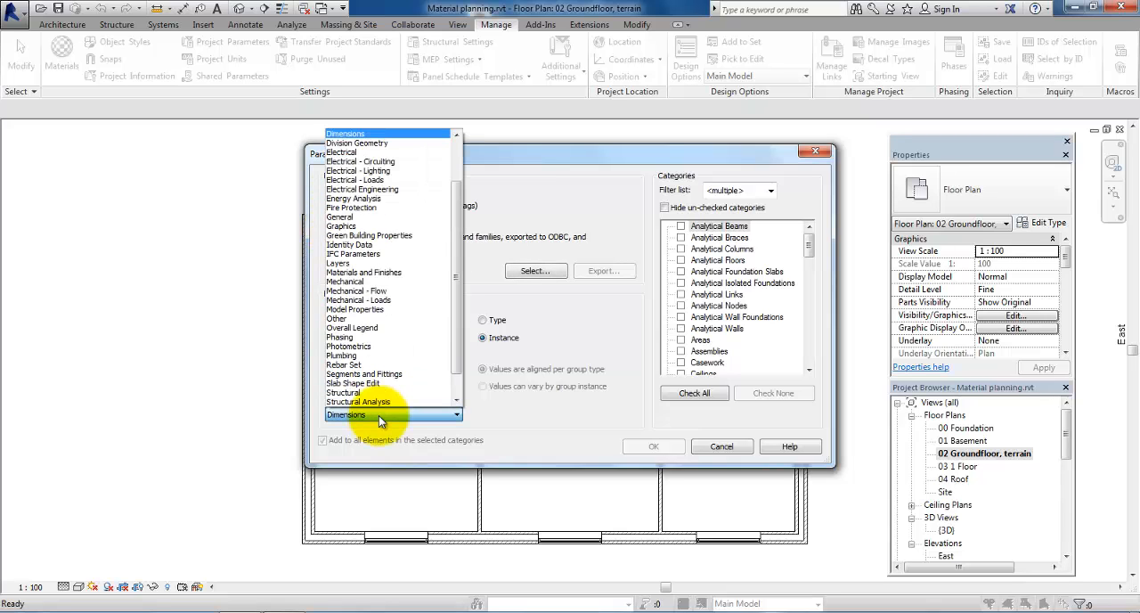
scroll(379, 416, up, 1)
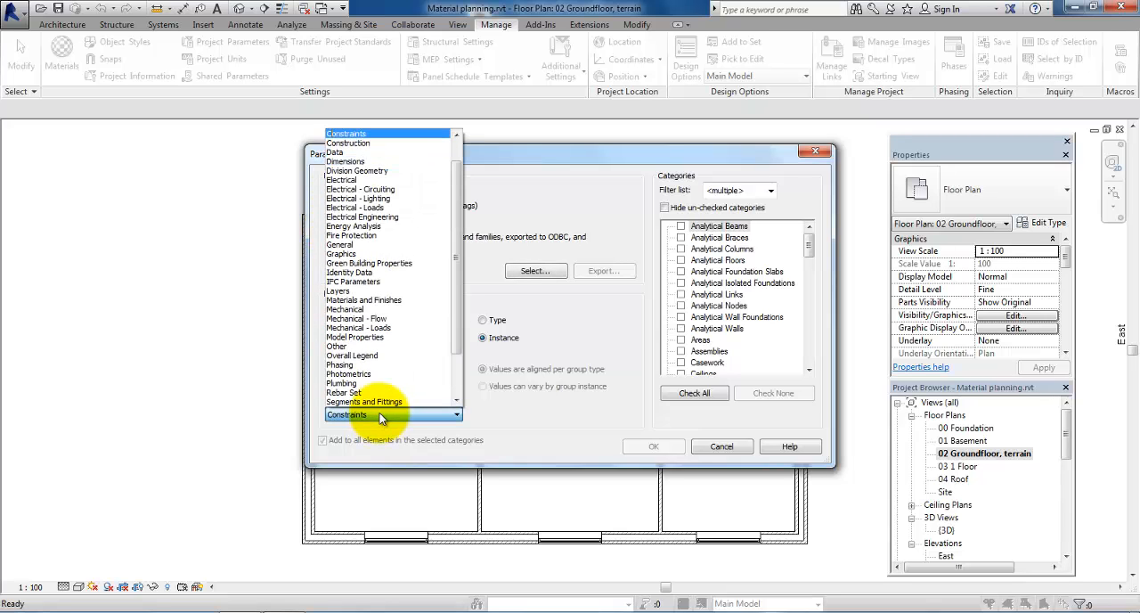
click(346, 143)
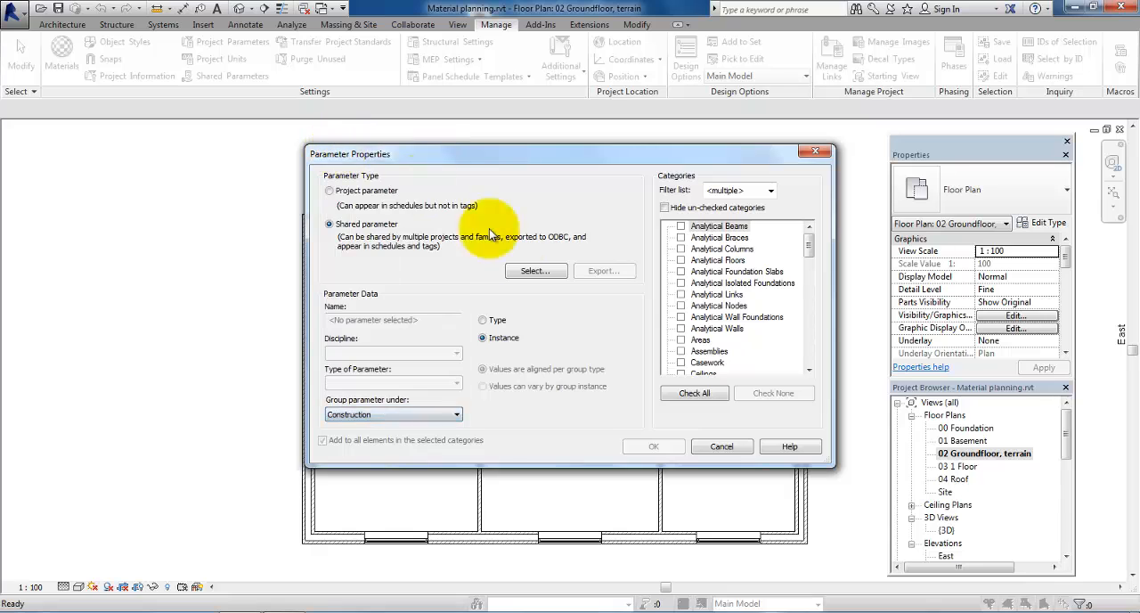
click(532, 271)
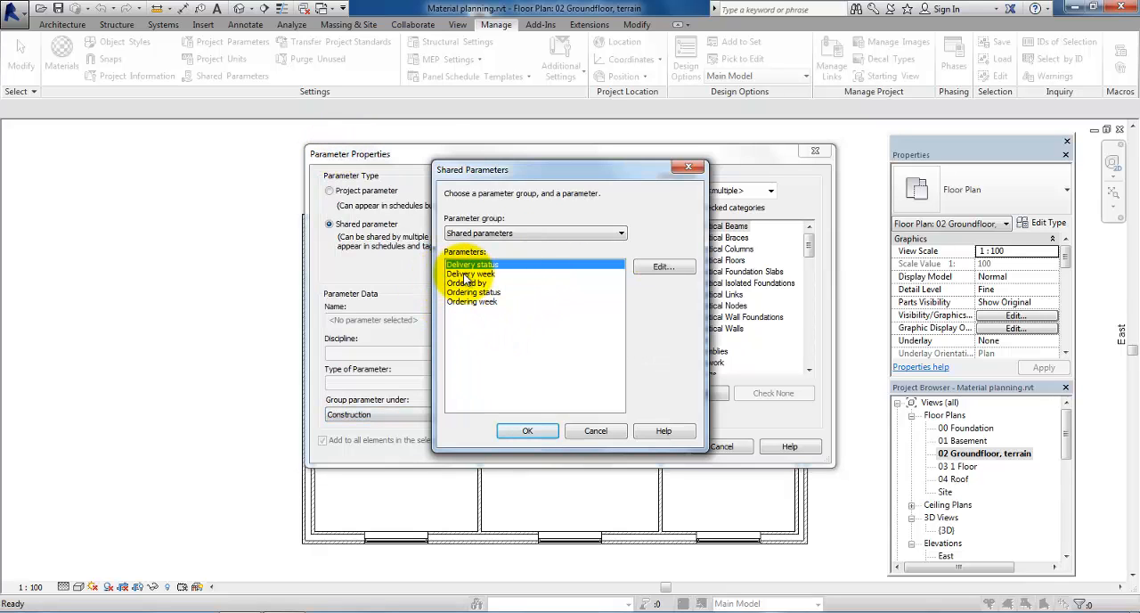
click(469, 273)
click(527, 430)
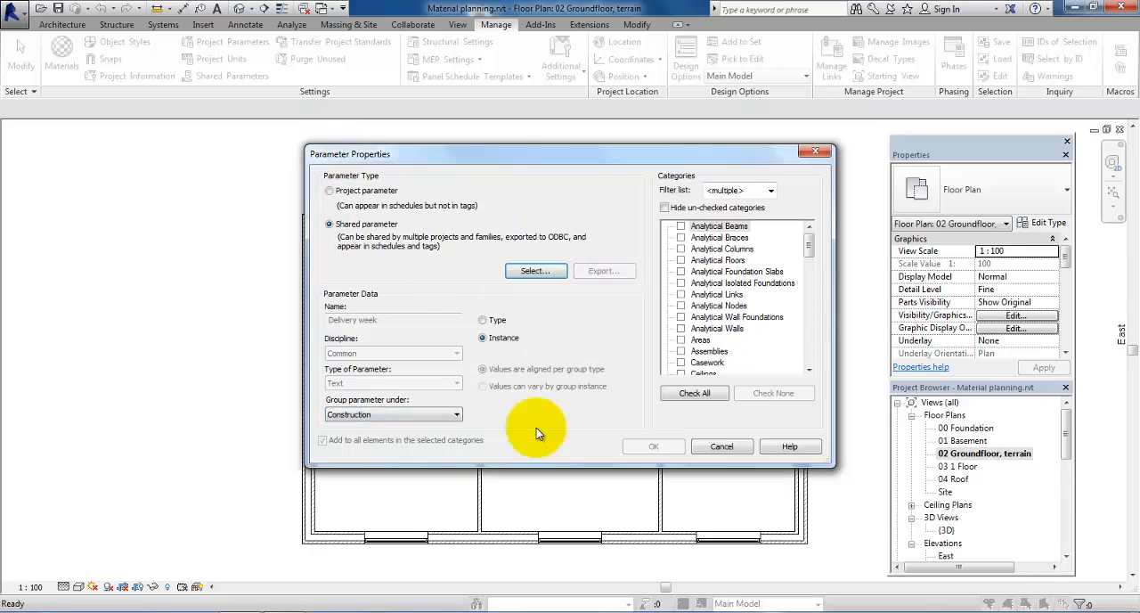
drag(813, 257, 822, 354)
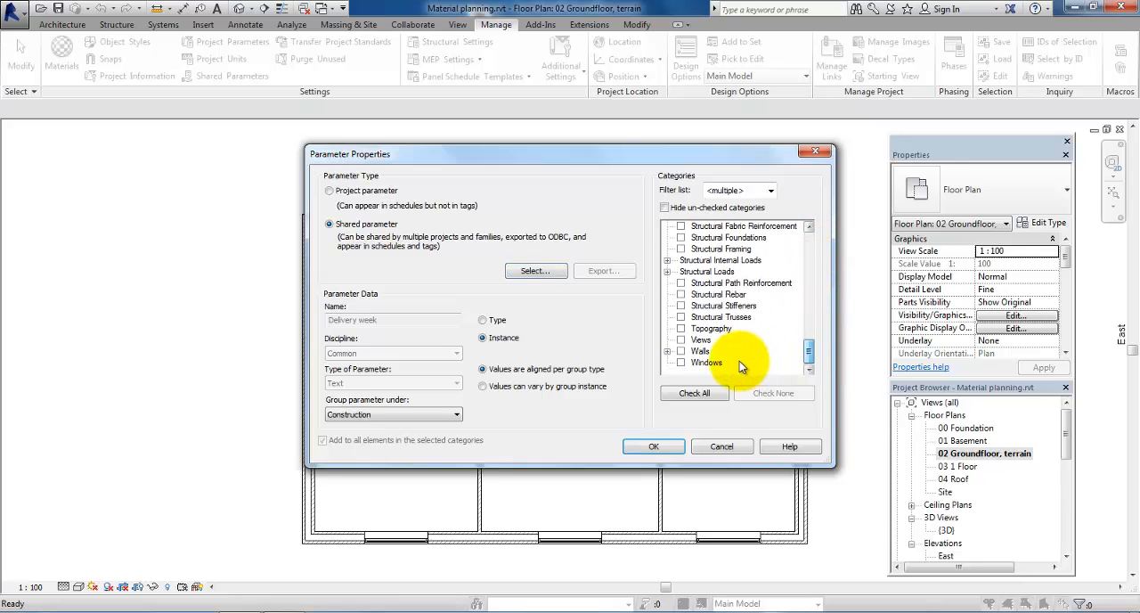
click(681, 363)
click(654, 446)
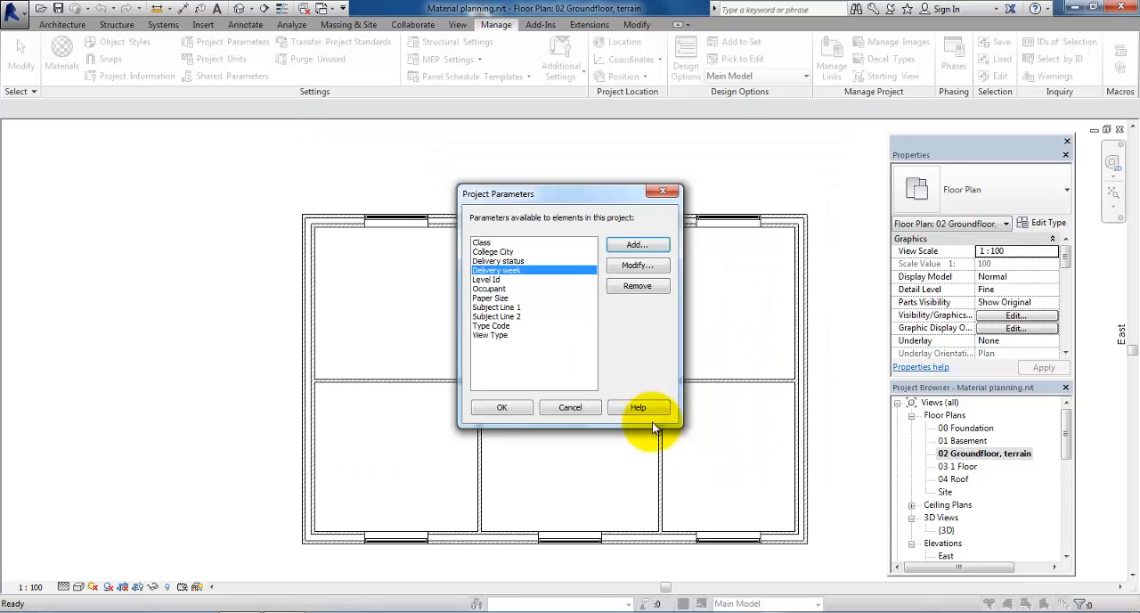
Step: Add the shared parameter "Ordered by" to the project parameters, grouped under Construction and assigned to the Windows category
click(617, 245)
click(329, 223)
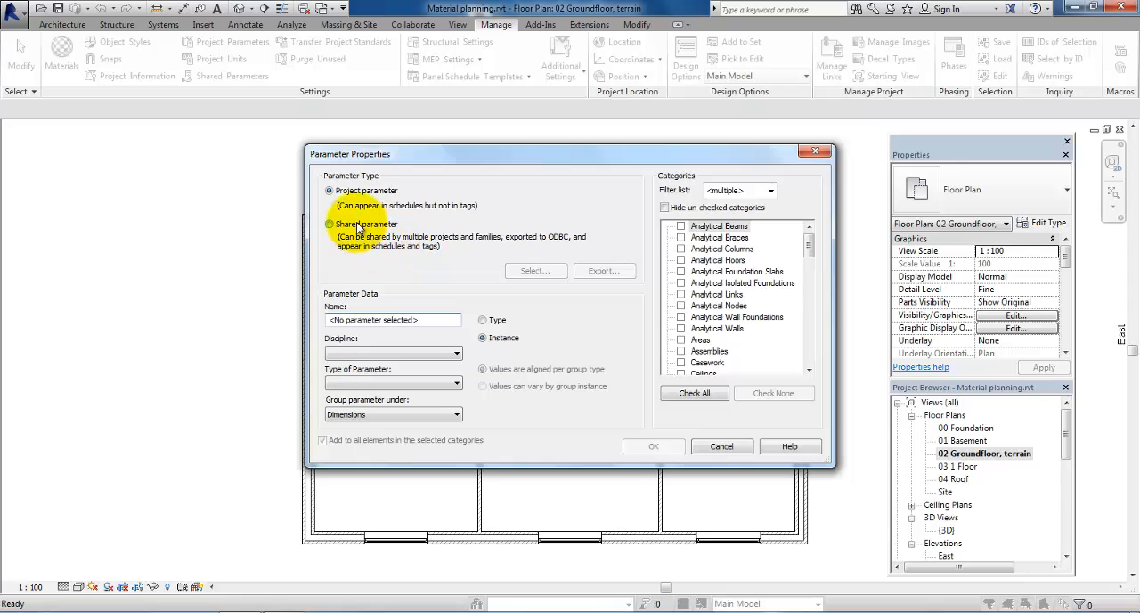
click(525, 271)
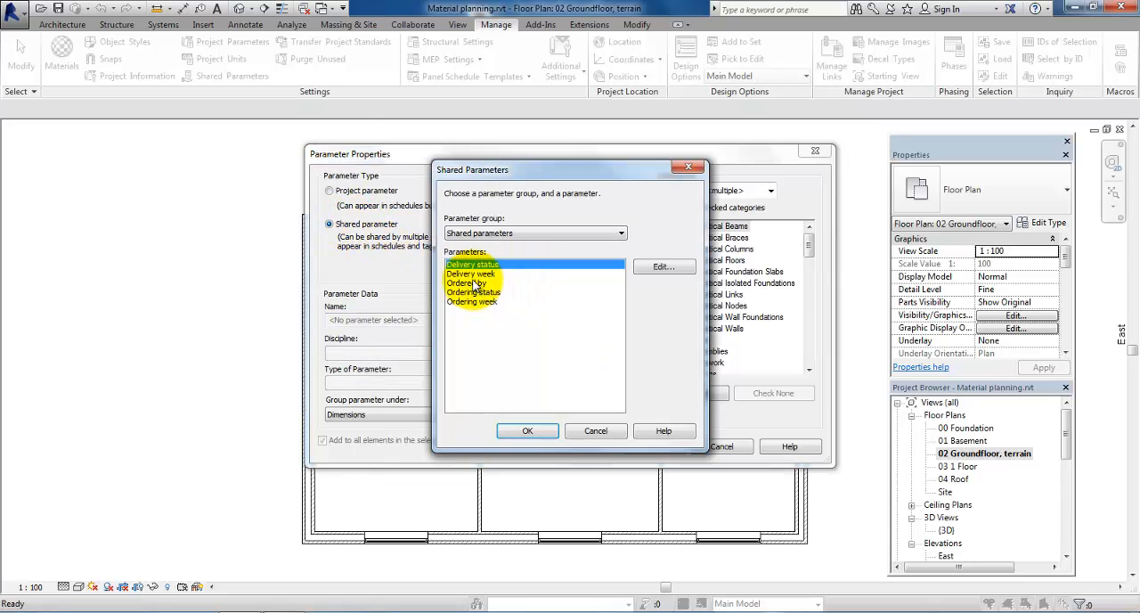
click(470, 283)
click(543, 432)
click(424, 417)
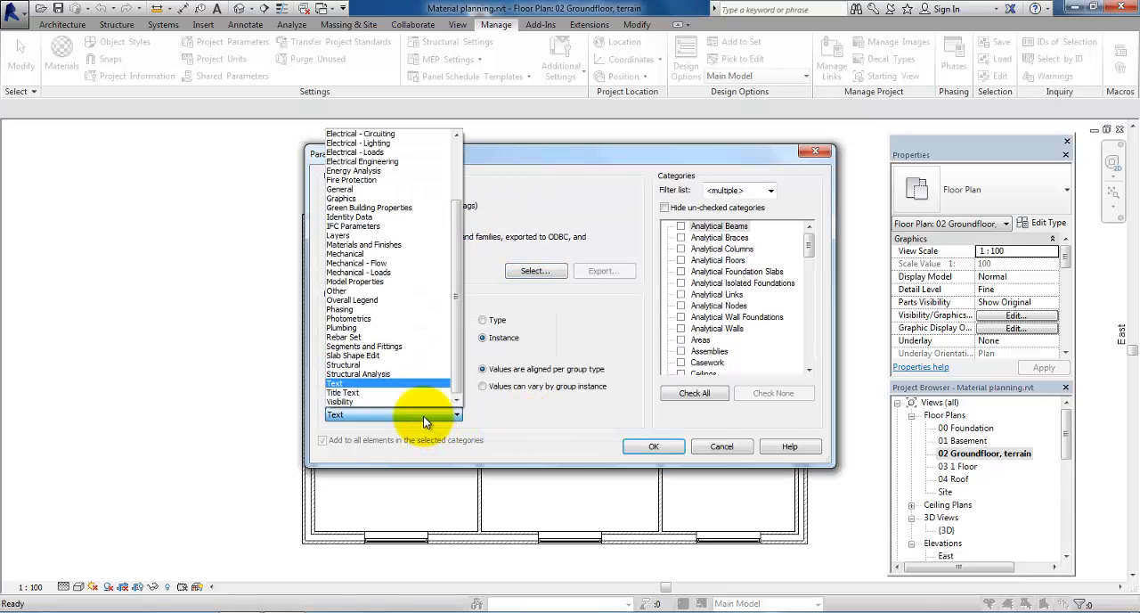
scroll(410, 368, up, 2)
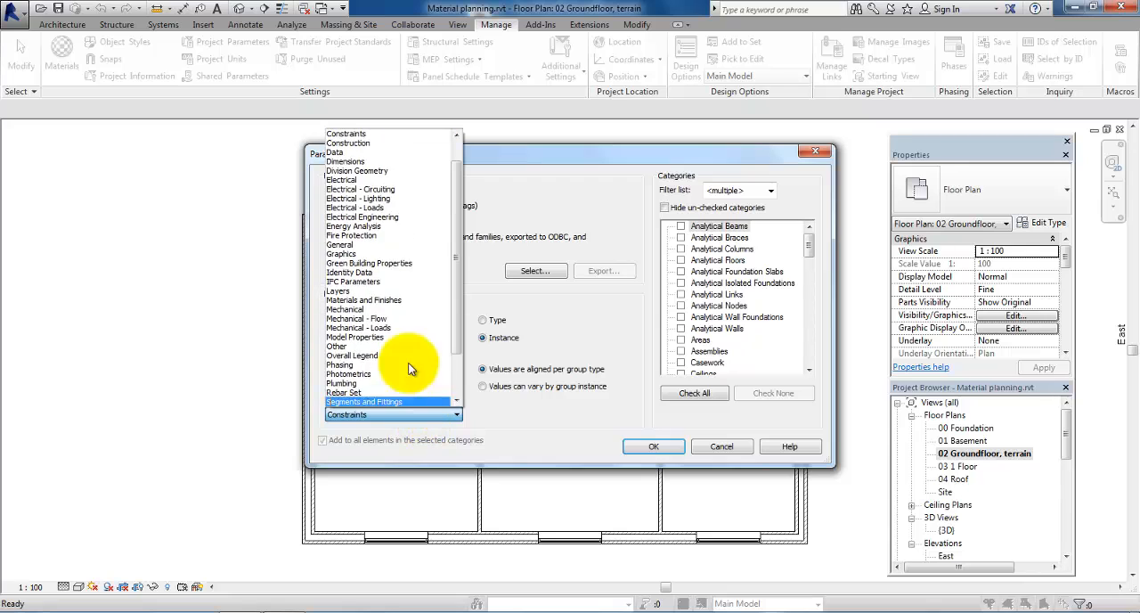
click(372, 144)
drag(809, 249, 810, 363)
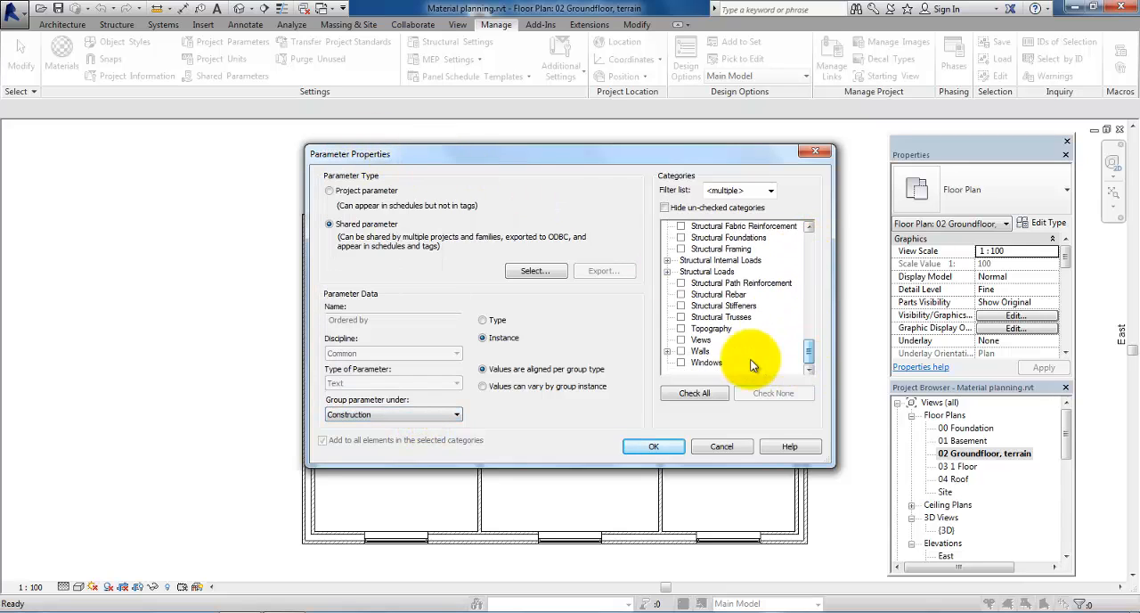
click(689, 363)
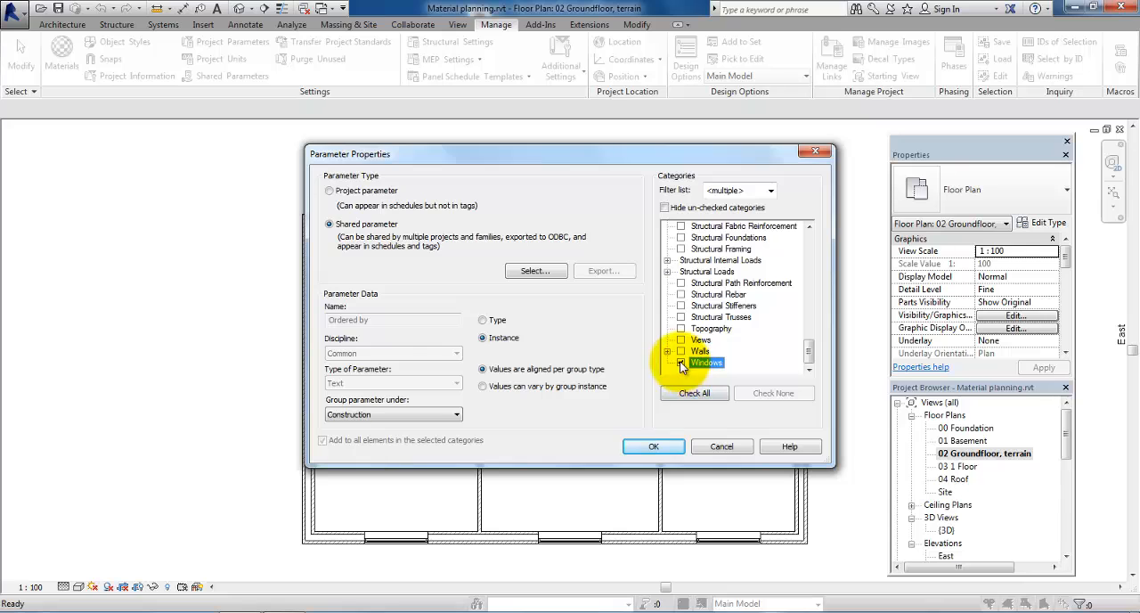
click(681, 364)
click(654, 446)
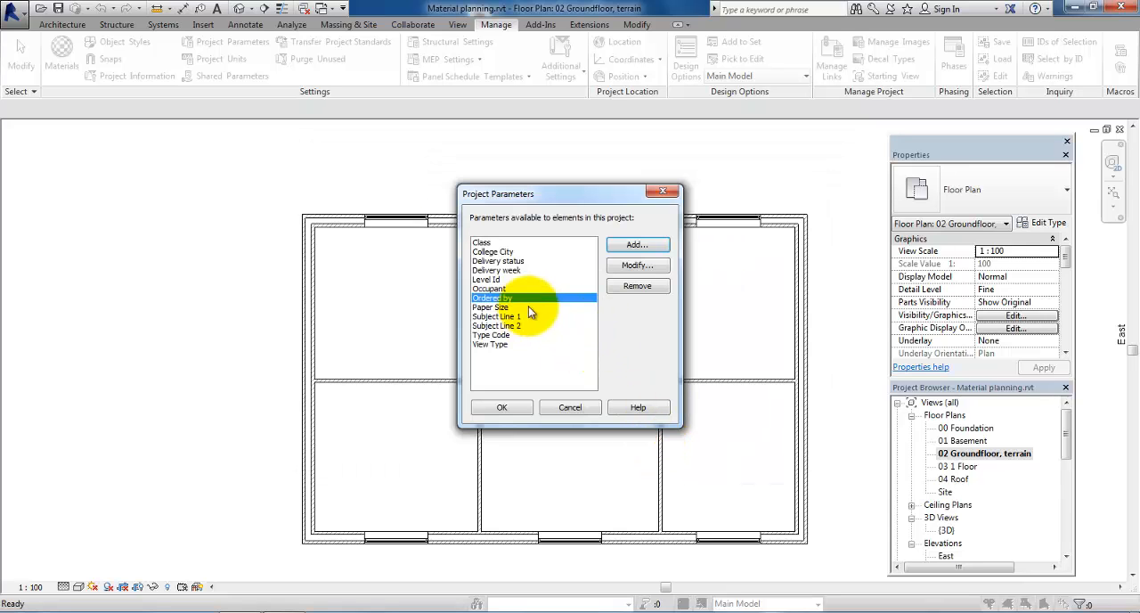
Step: Add the shared parameter "Ordering status" to the project parameters, grouped under Construction and assigned to the Windows category
click(632, 245)
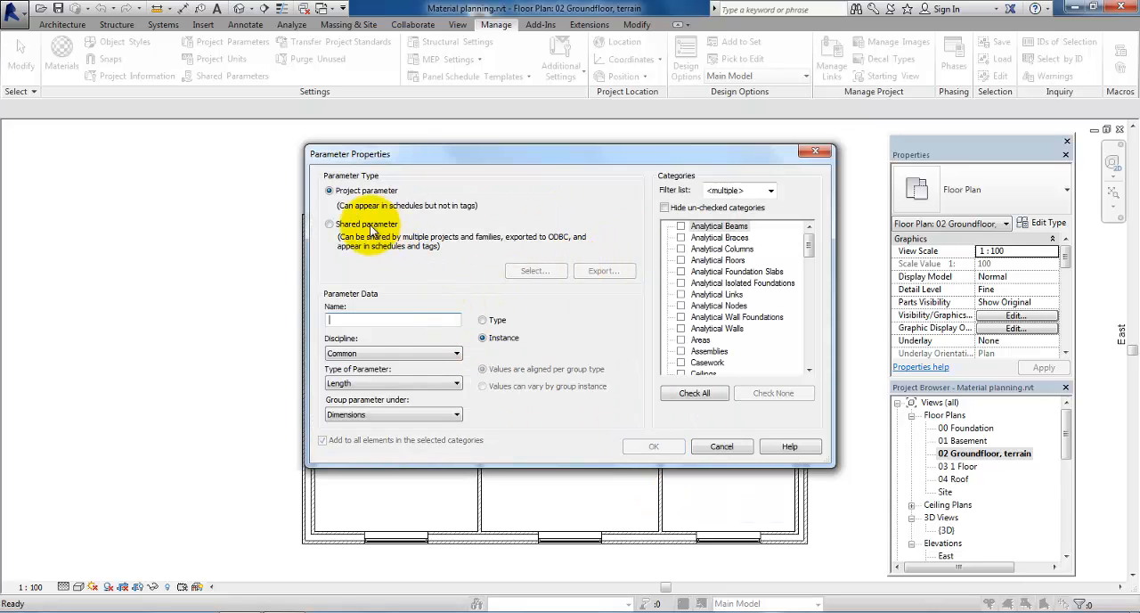
click(331, 224)
click(532, 271)
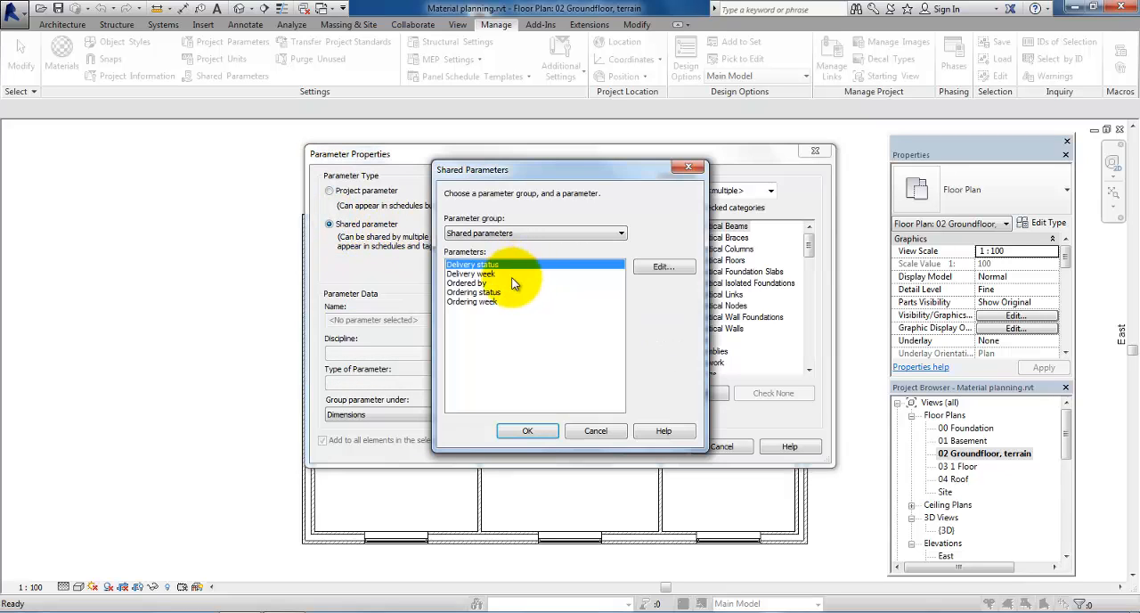
click(499, 292)
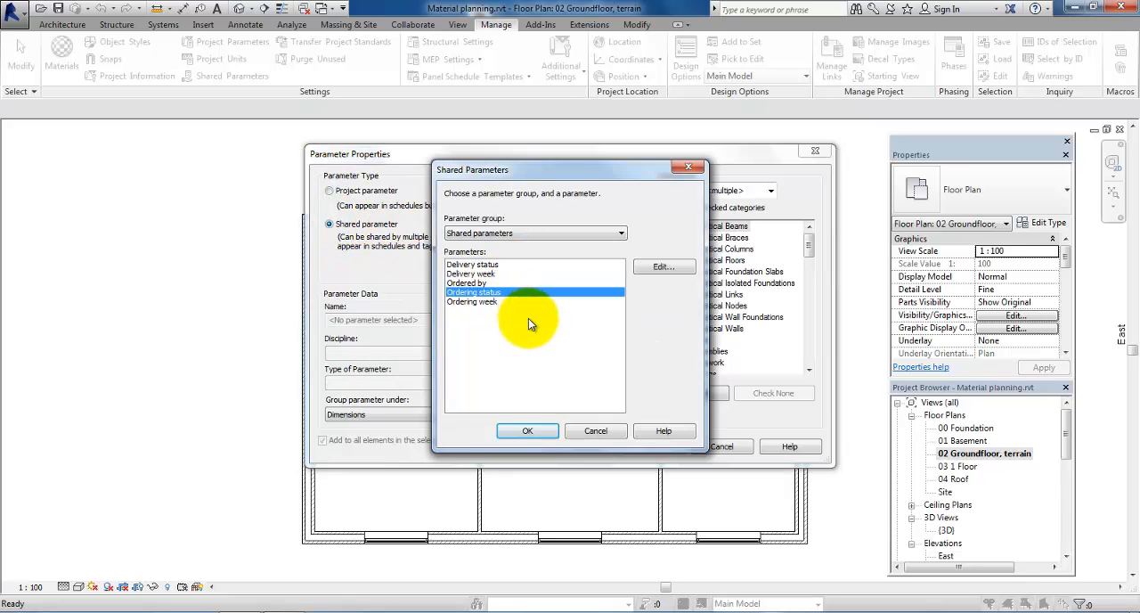
click(529, 430)
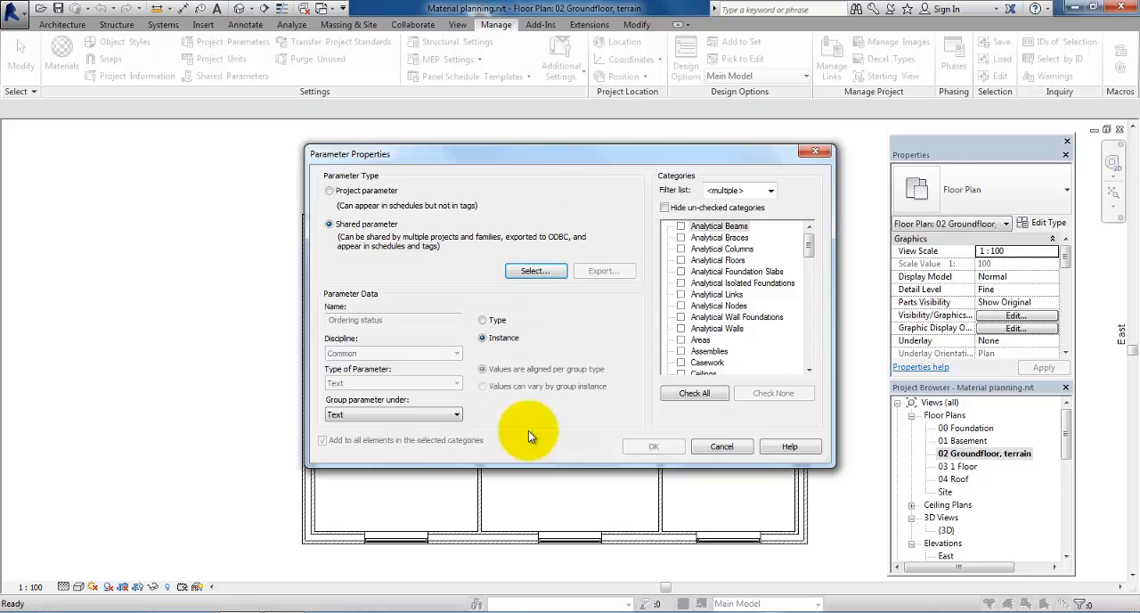
click(436, 418)
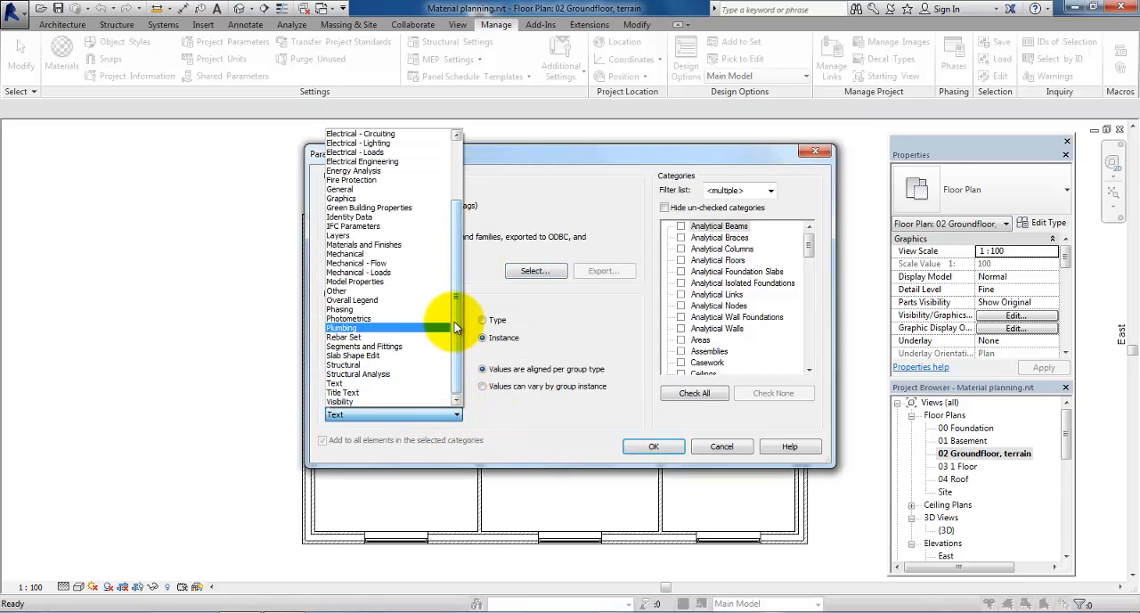
drag(454, 322, 446, 152)
click(349, 170)
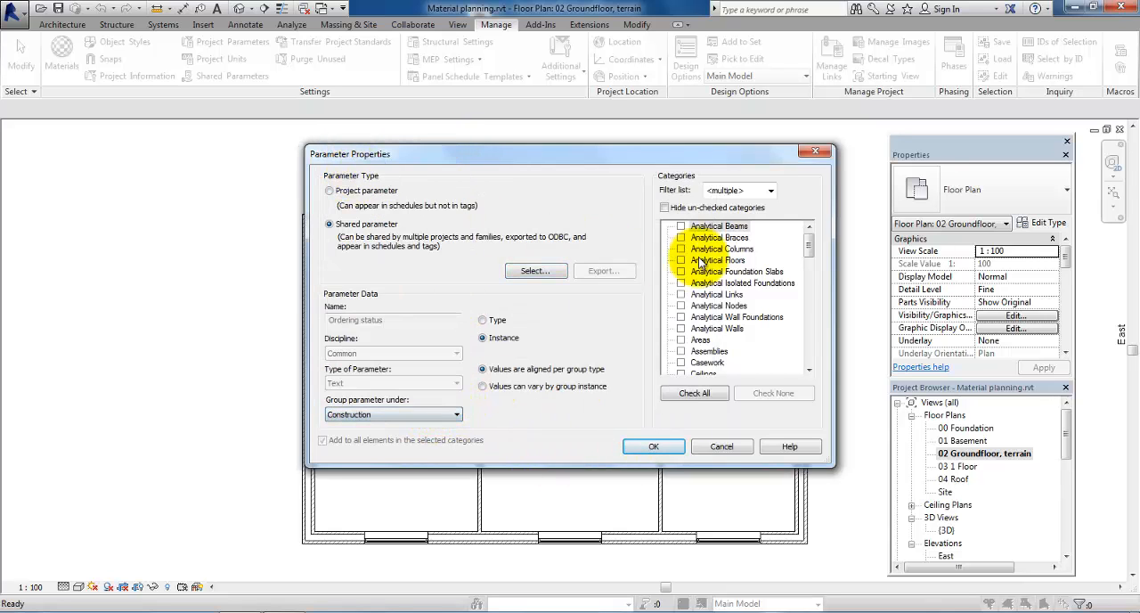
drag(809, 262, 805, 356)
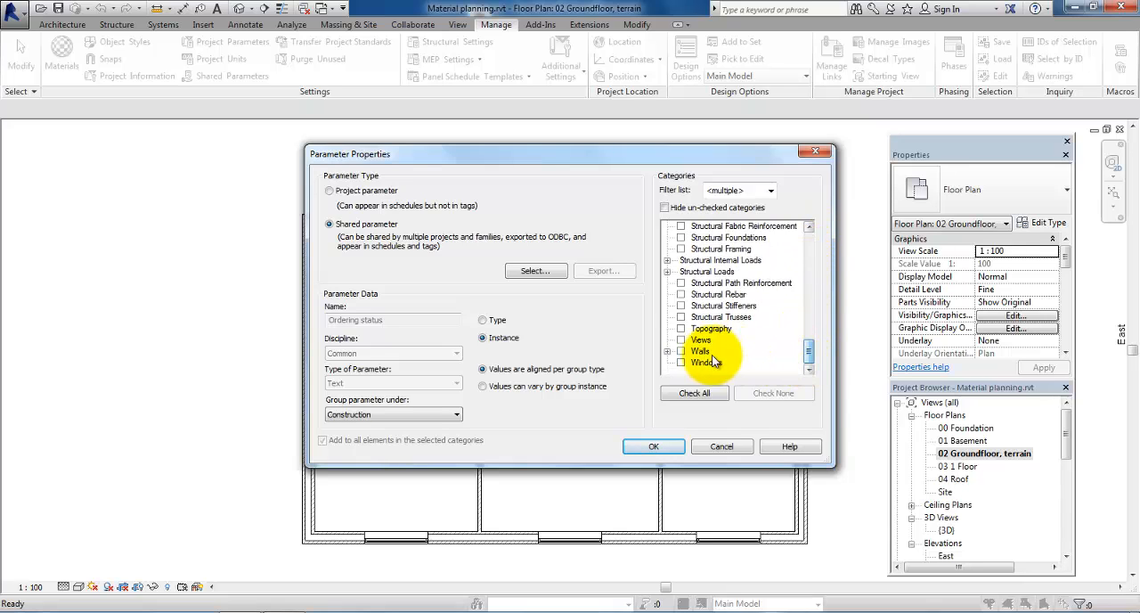
click(647, 446)
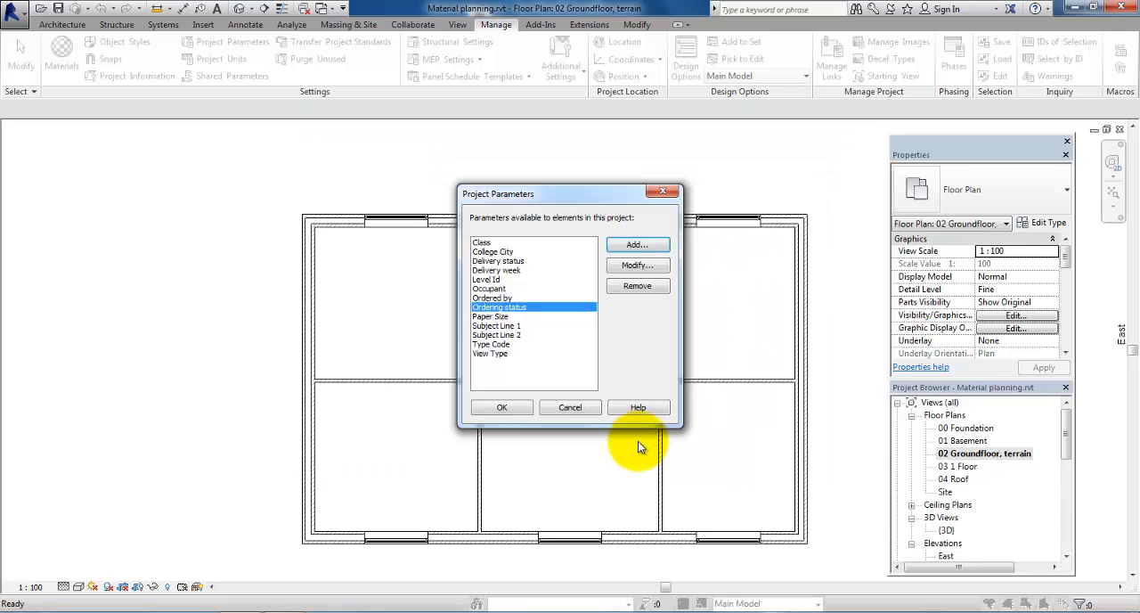
Step: Add the shared parameter "Ordering week" to the project parameters, grouped under Construction for the Windows category, and accept the project parameters
click(635, 244)
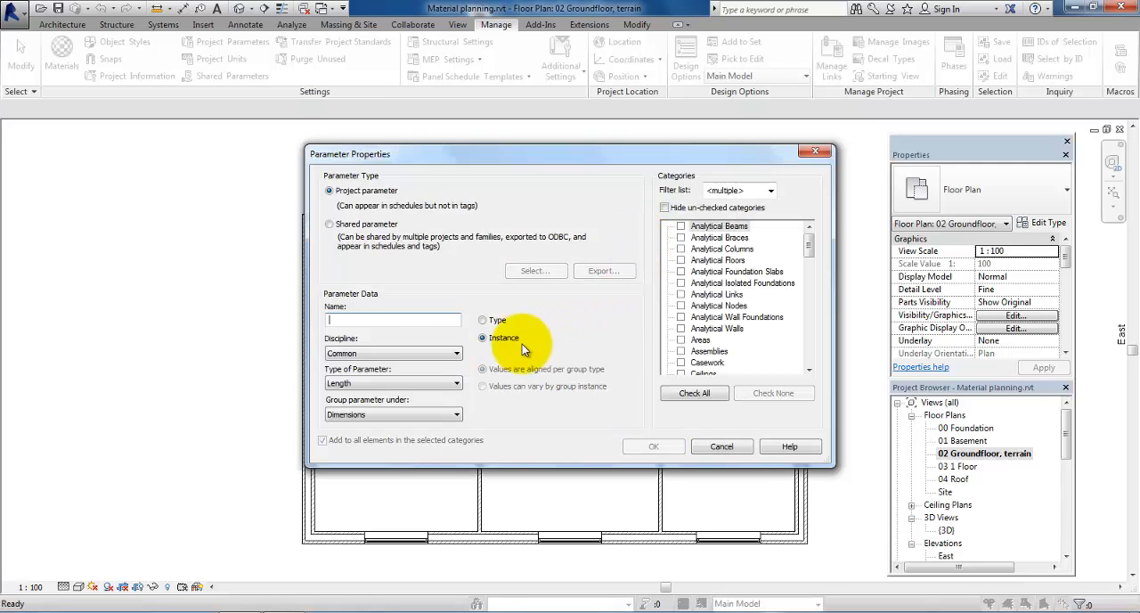
click(357, 239)
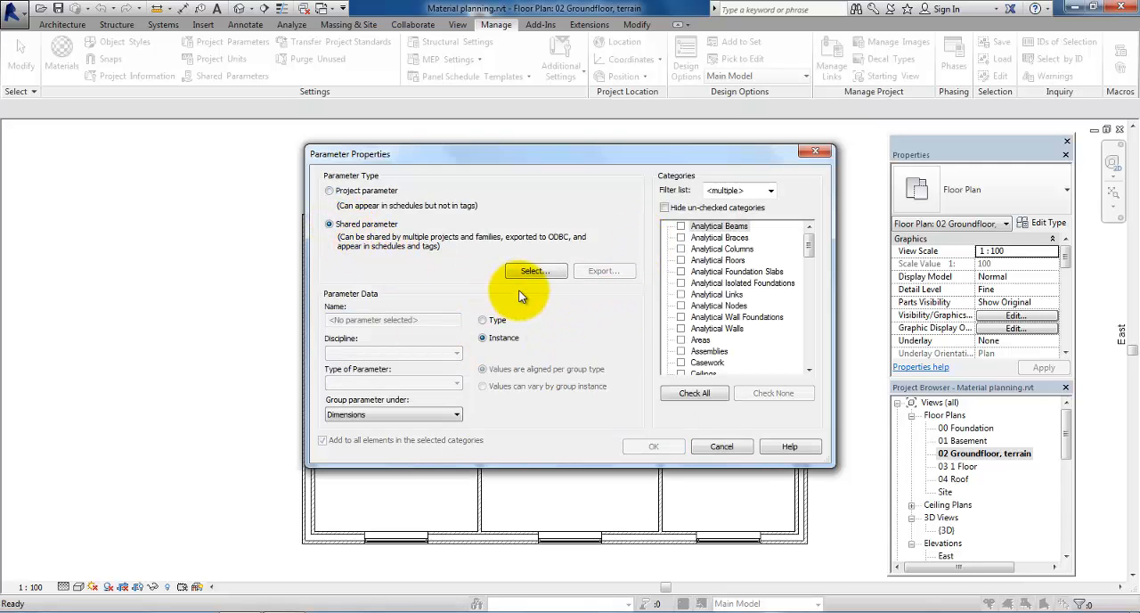
click(532, 271)
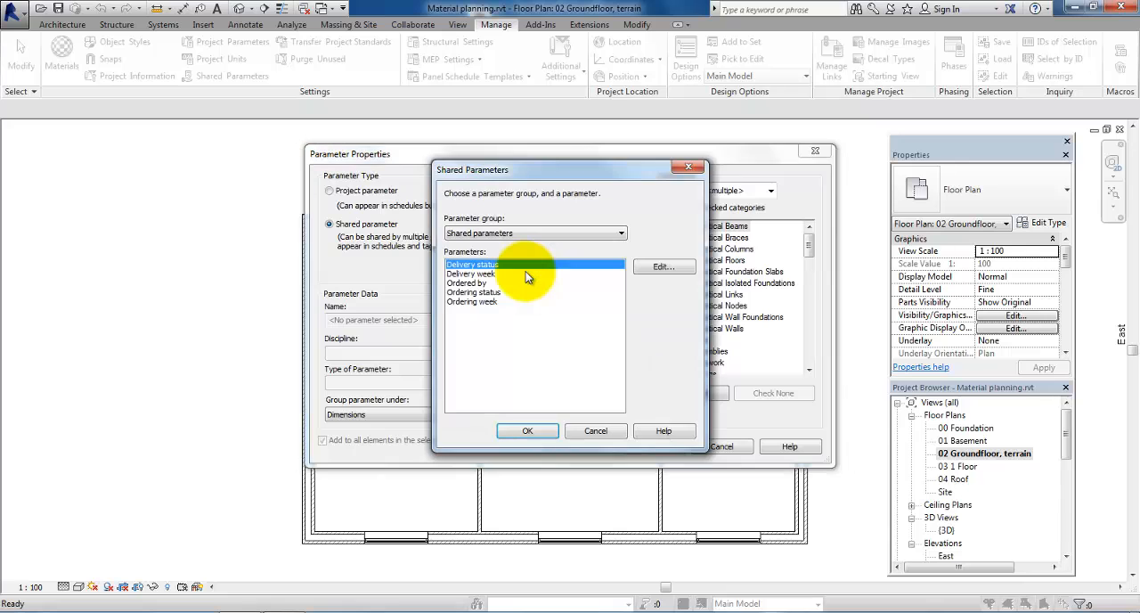
click(472, 302)
click(527, 431)
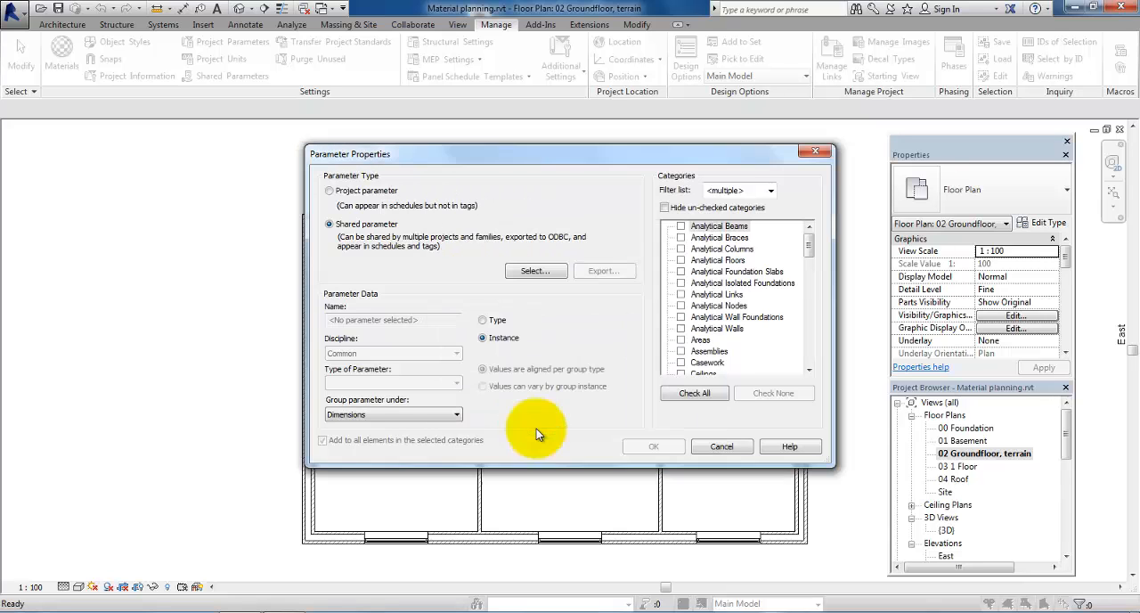
click(382, 414)
scroll(382, 392, up, 5)
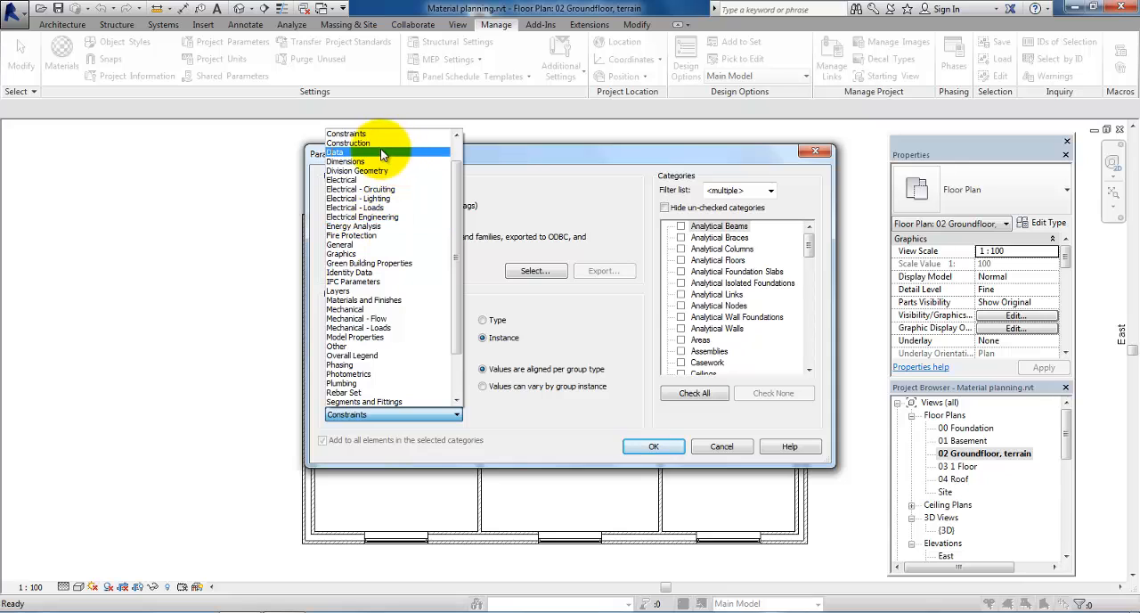
click(349, 142)
drag(809, 248, 809, 349)
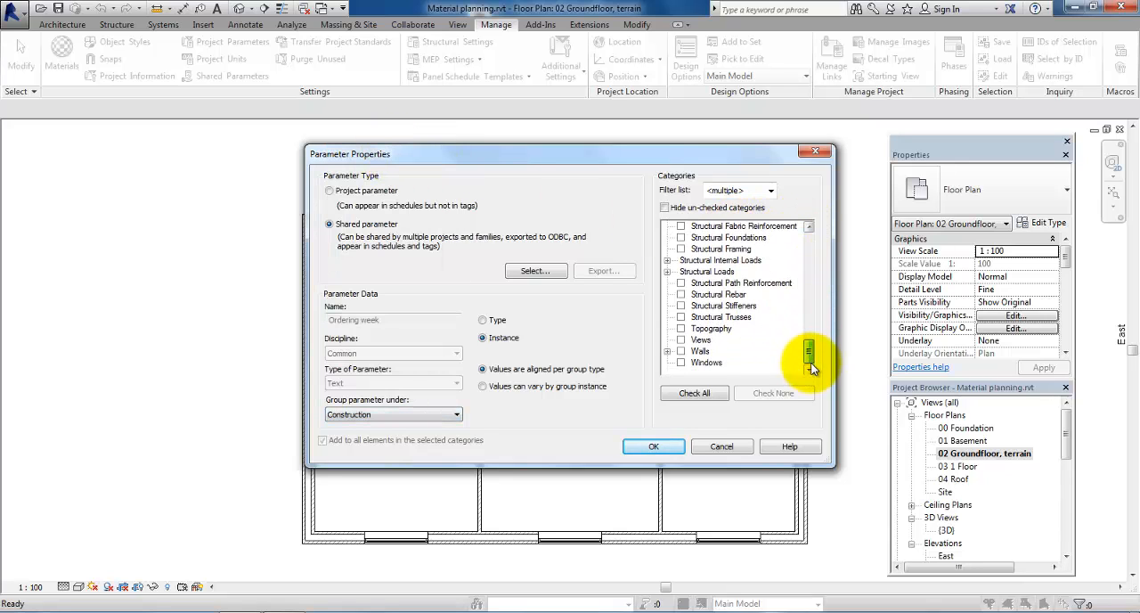
click(653, 446)
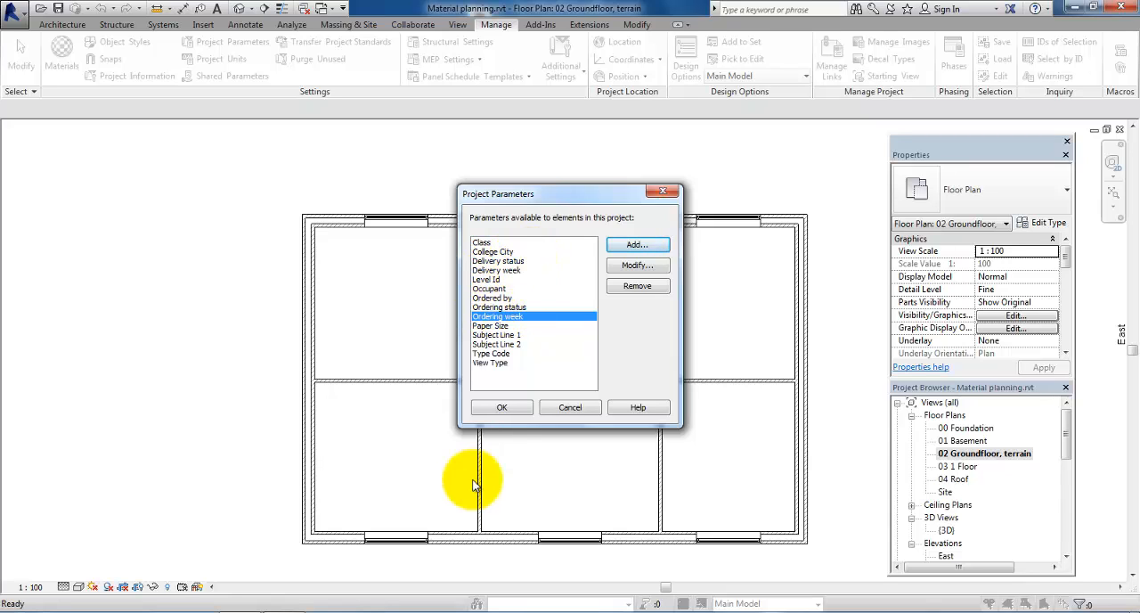
click(497, 410)
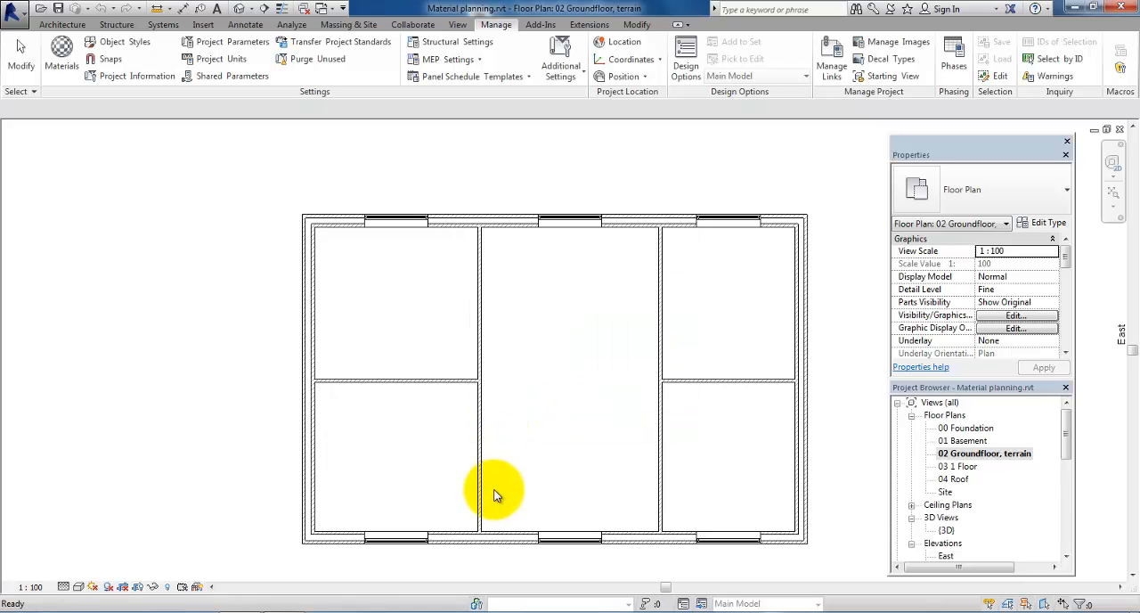
Step: For all Single-Light windows visible in the ground floor plan, set Ordering week to "Week 7" and Ordering status to "Not ordered"
click(385, 228)
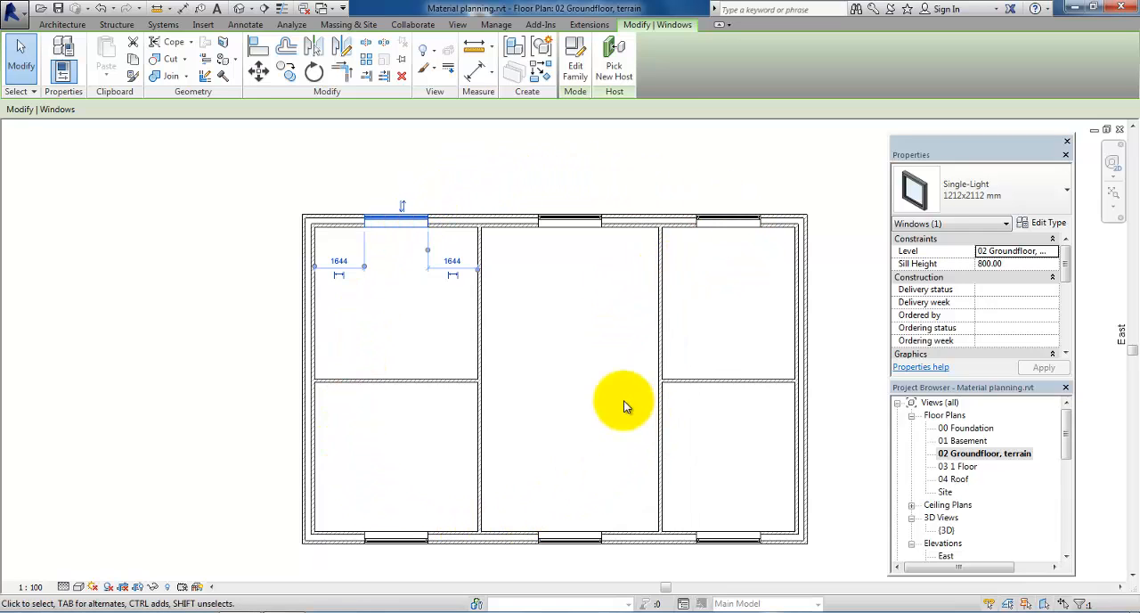
right_click(377, 230)
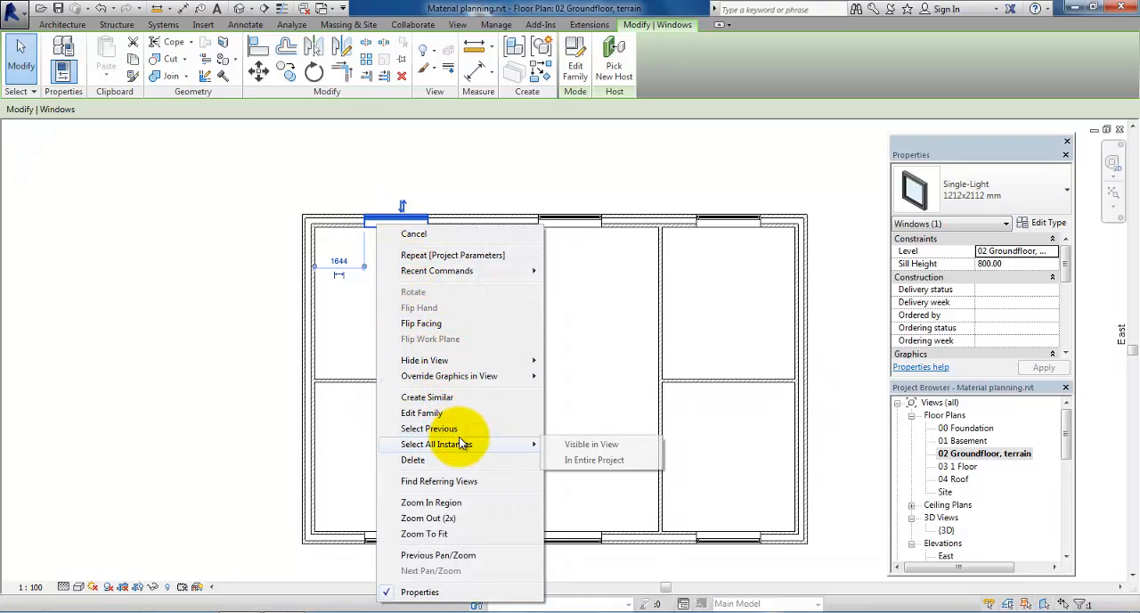
click(565, 448)
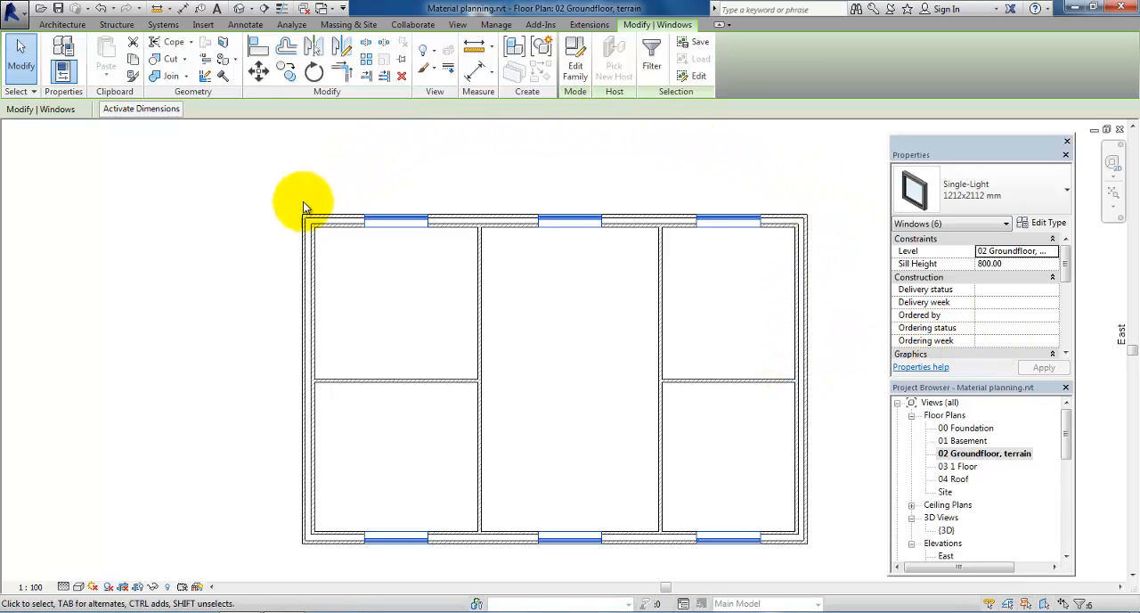
click(988, 343)
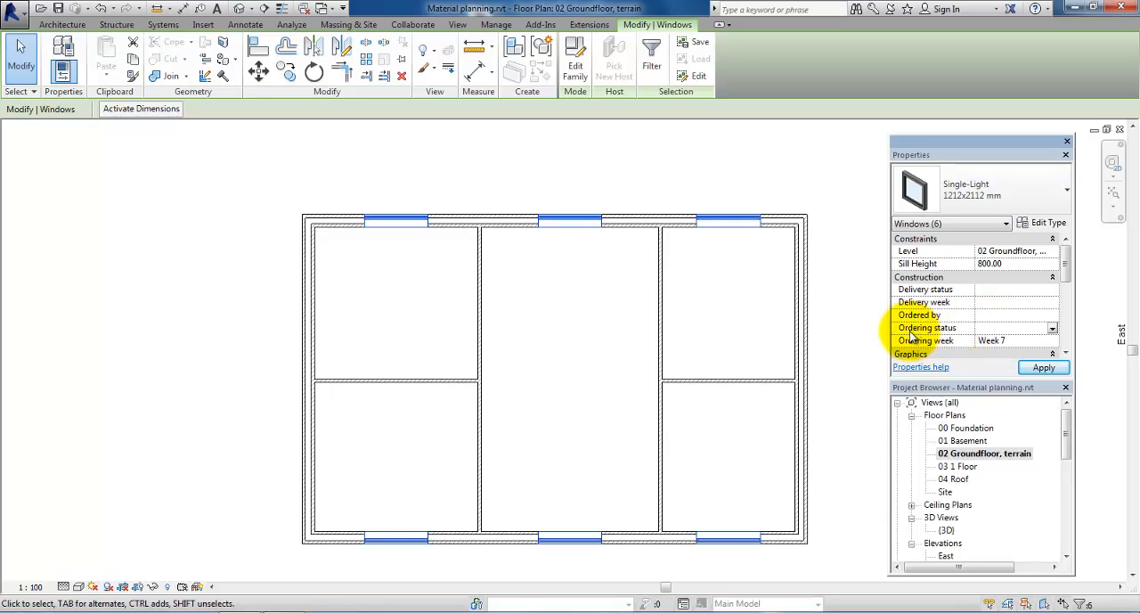
click(964, 330)
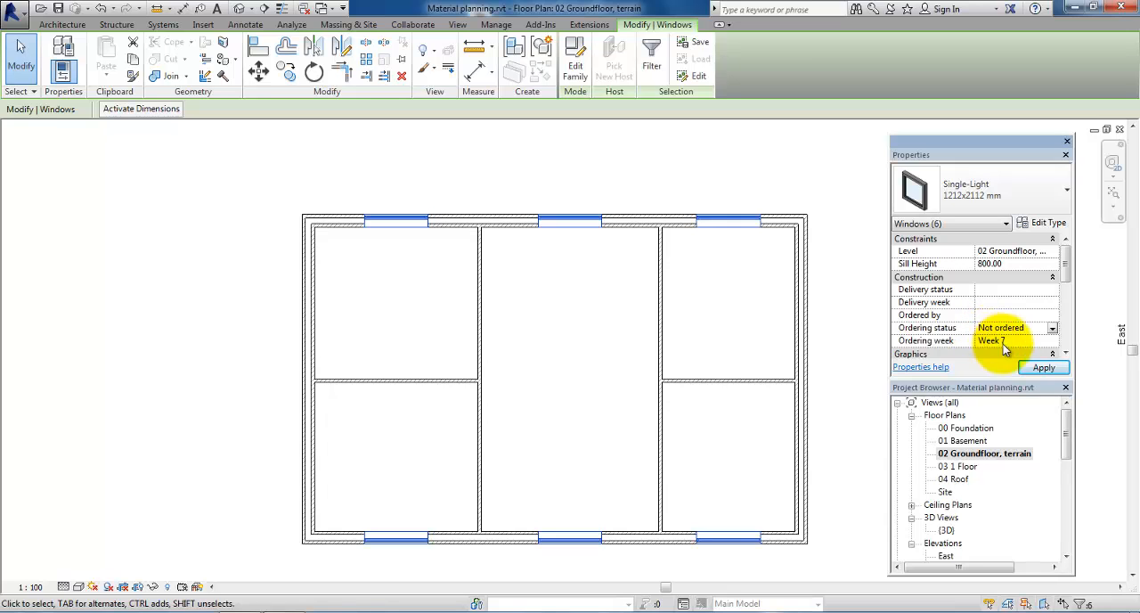
click(1037, 367)
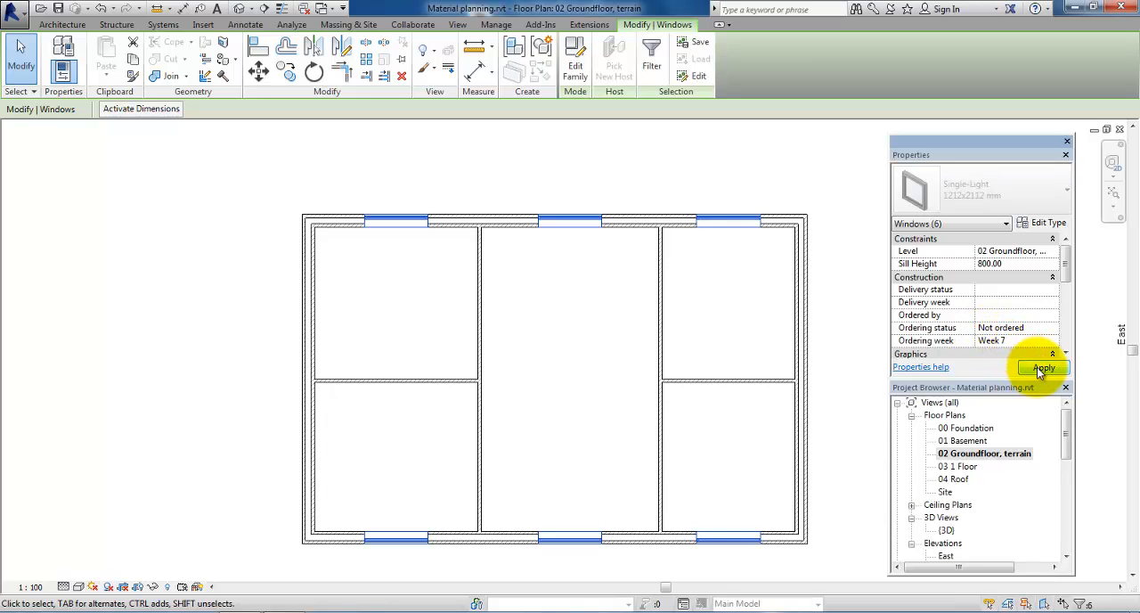
click(709, 308)
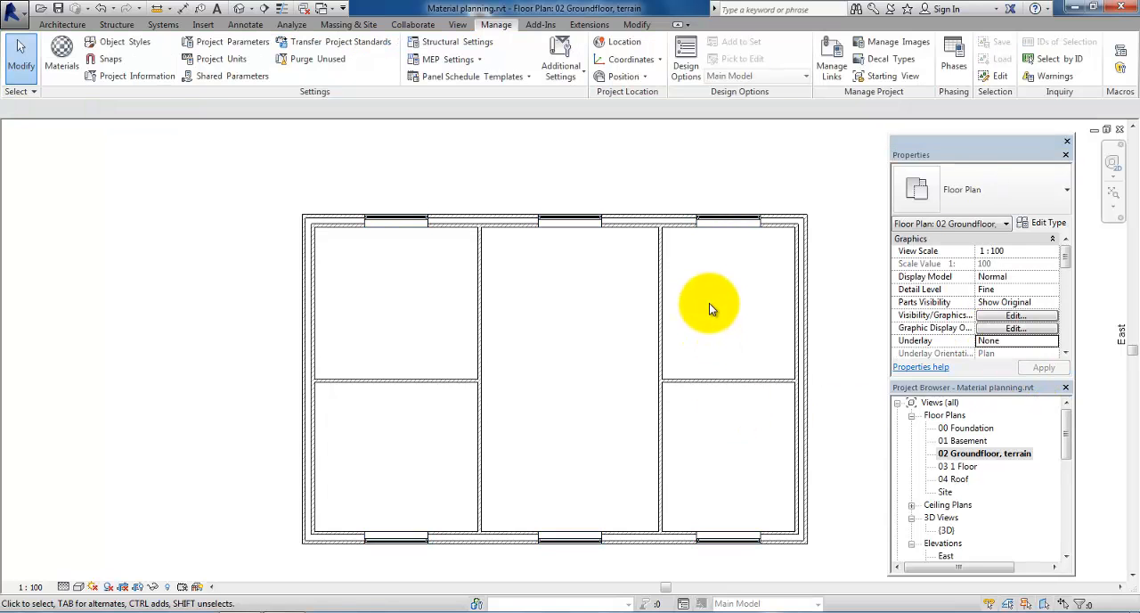
Step: In the 03 1 Floor plan, set Ordering week to "Week 8" and Ordering status to "Not ordered" for all visible Single-Light windows
double_click(956, 466)
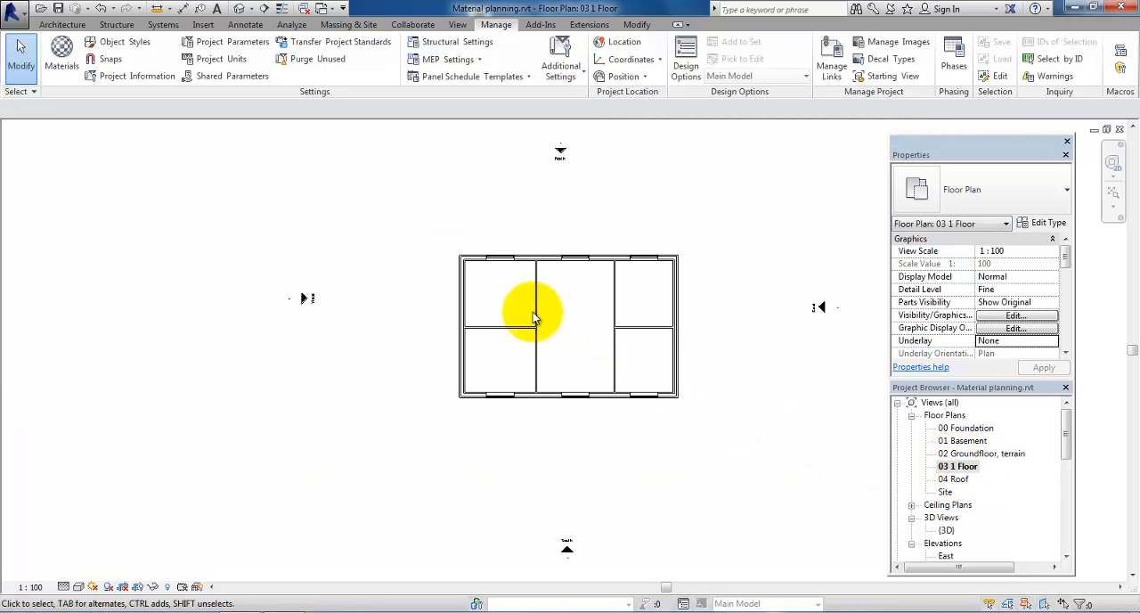
click(501, 259)
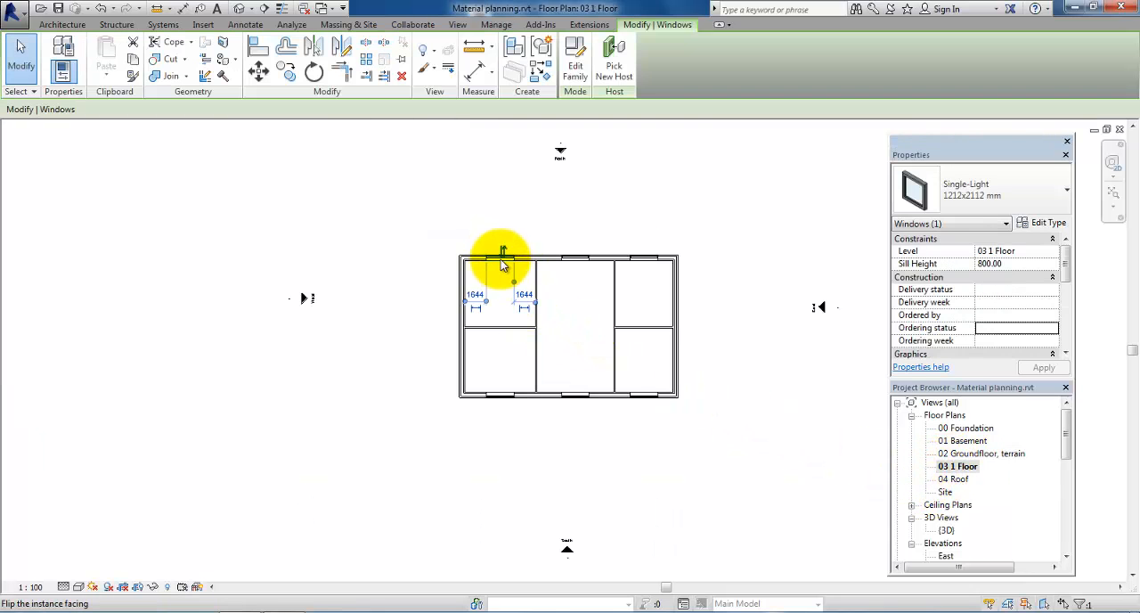
right_click(501, 256)
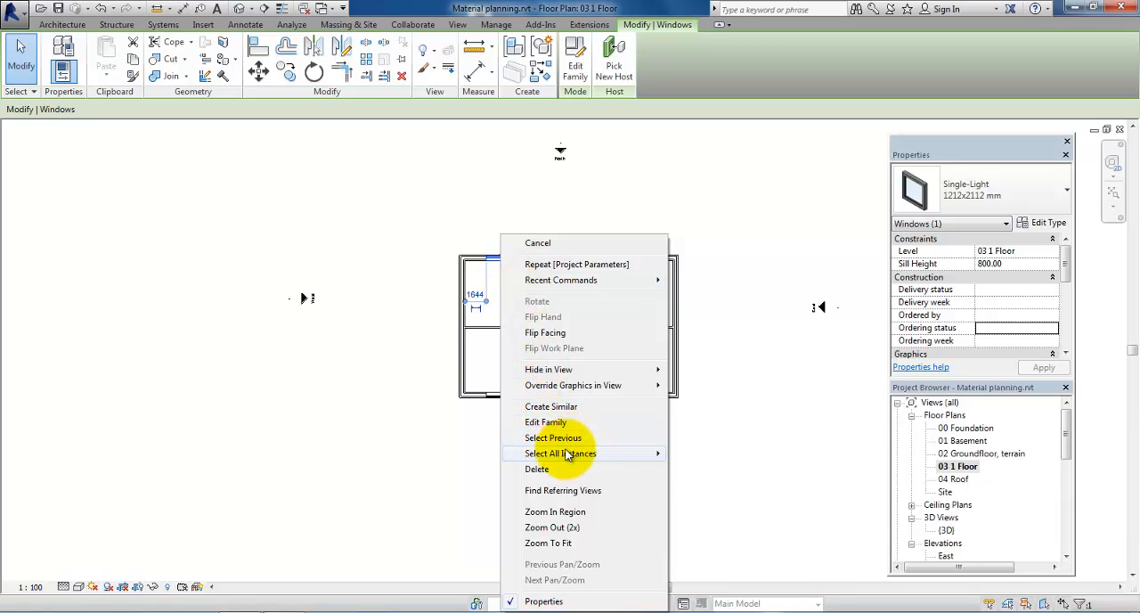
mouse_move(653, 453)
click(691, 455)
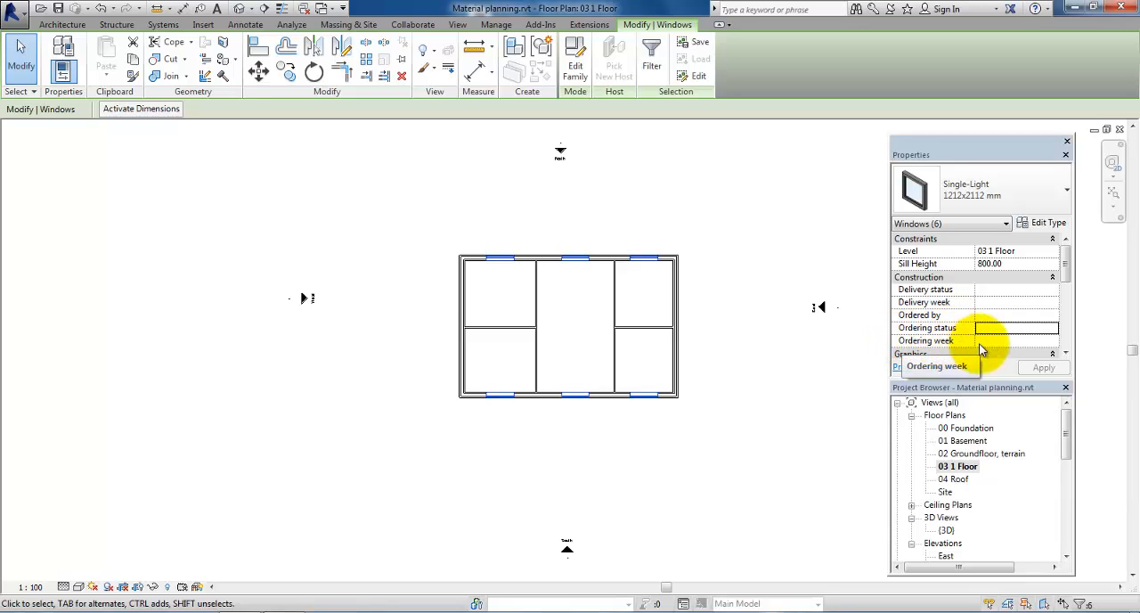
click(994, 339)
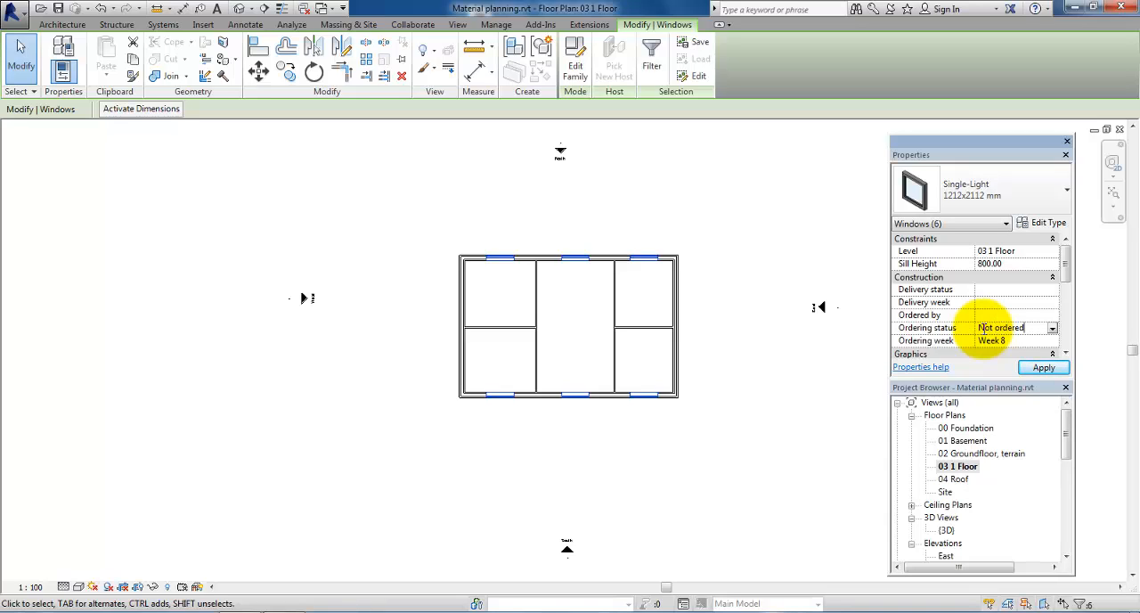
click(1044, 367)
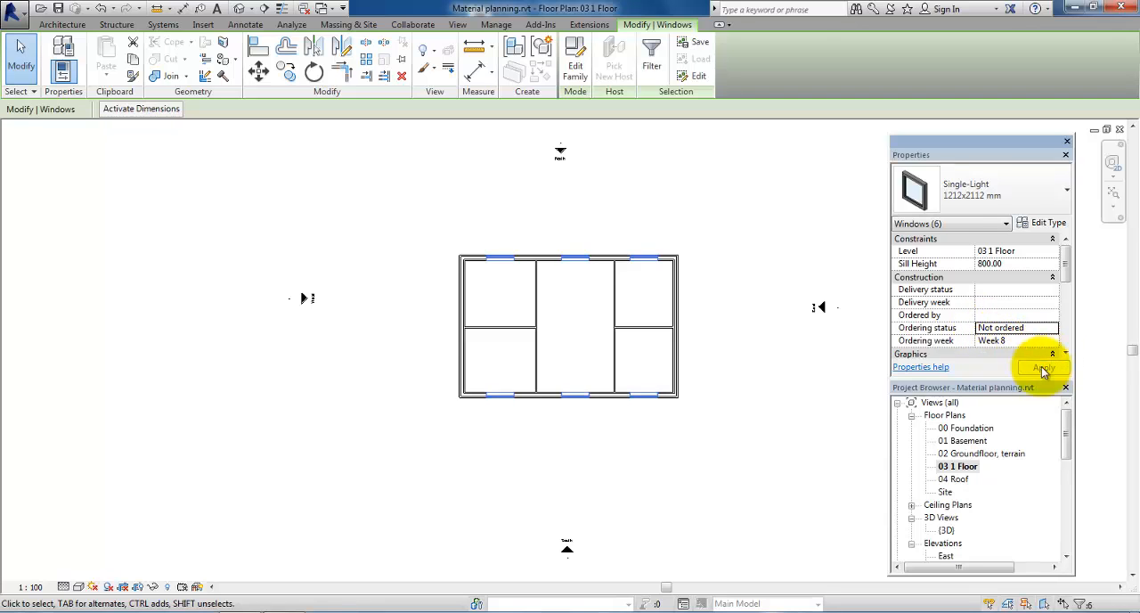
click(799, 409)
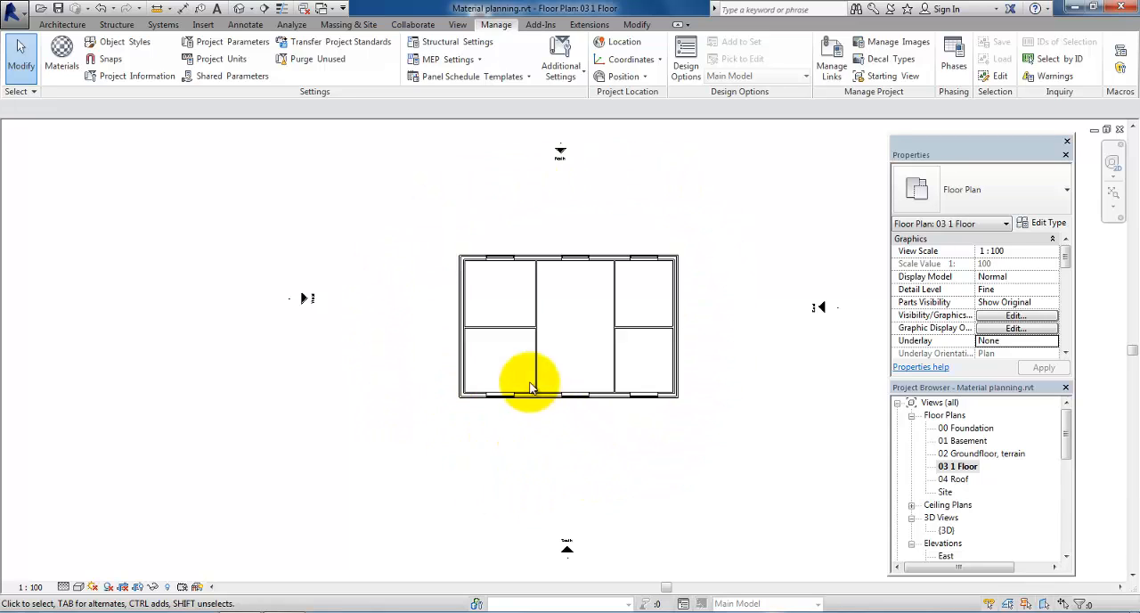
Step: Create a new building component schedule for the Windows category, named "Window Schedule", in the New Construction phase
click(457, 25)
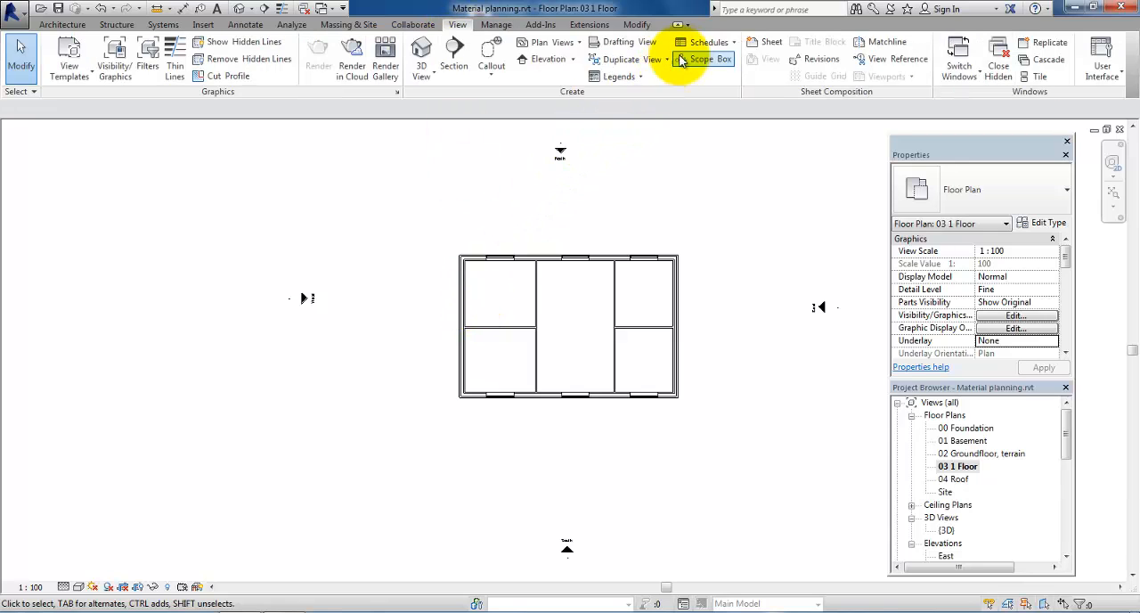
click(704, 42)
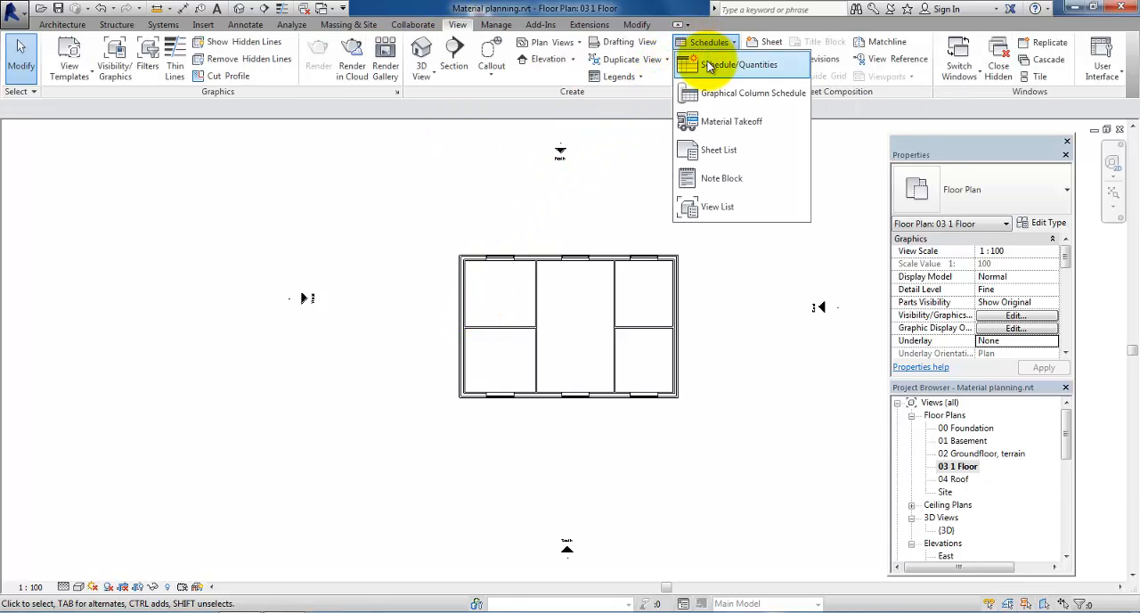
click(699, 62)
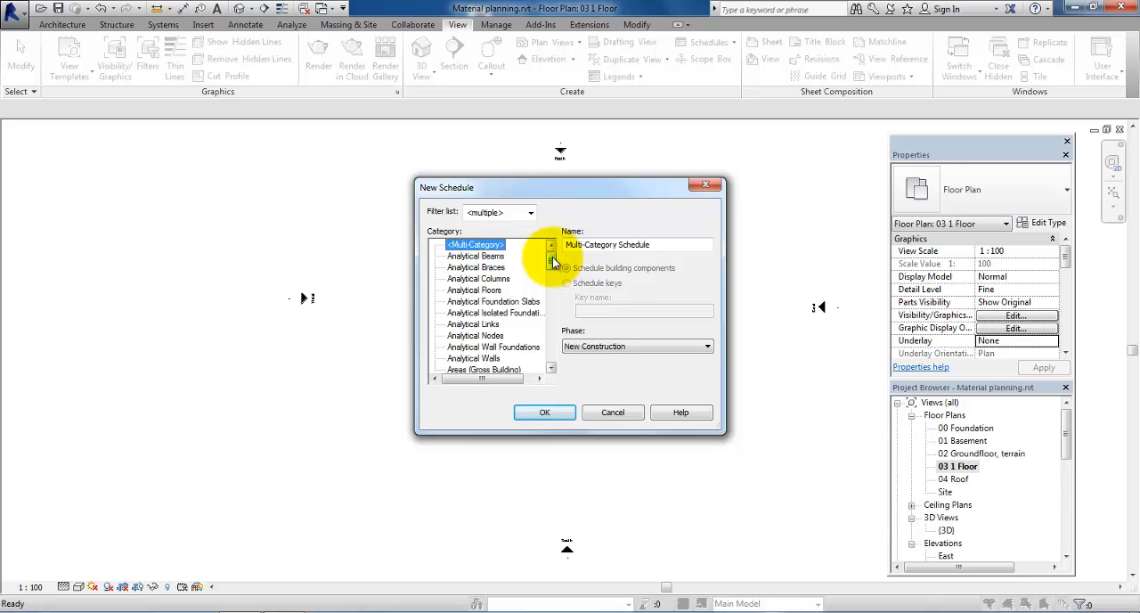
drag(553, 260, 551, 353)
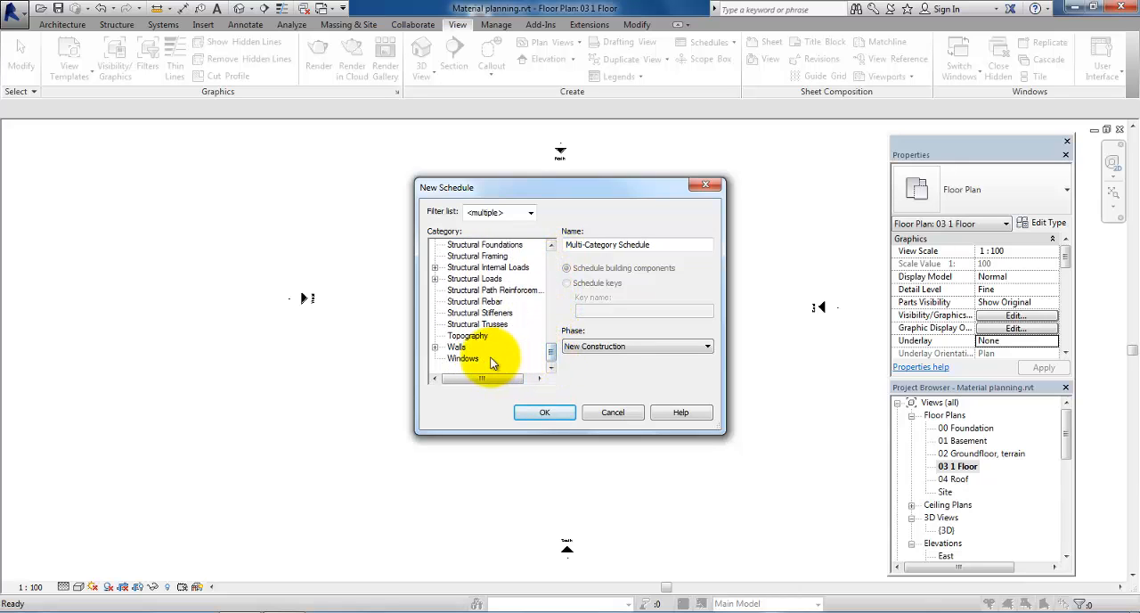
click(463, 358)
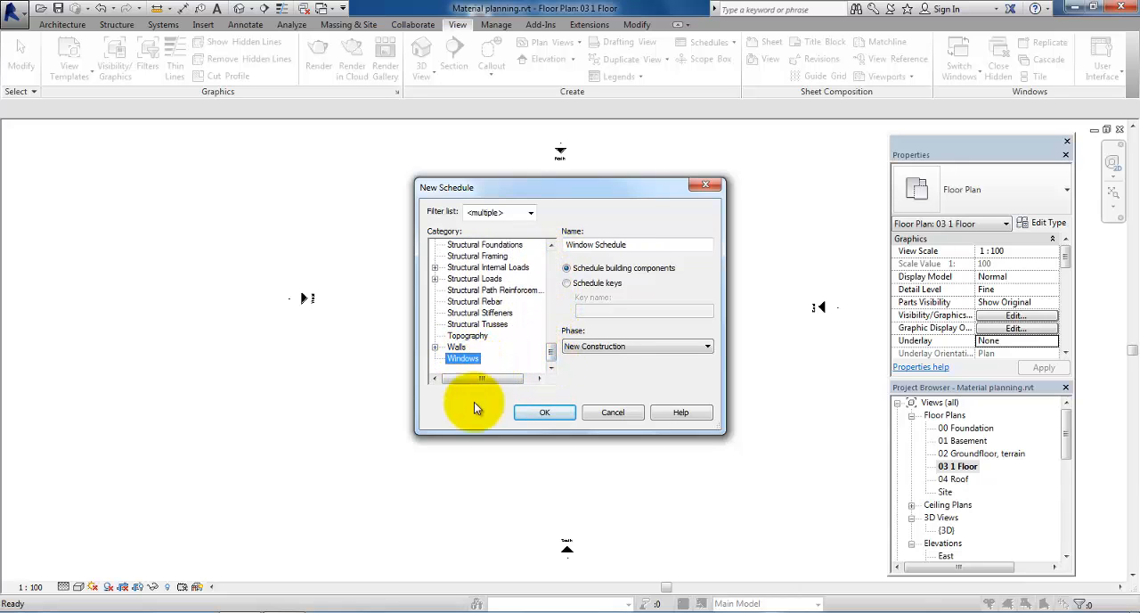
click(540, 413)
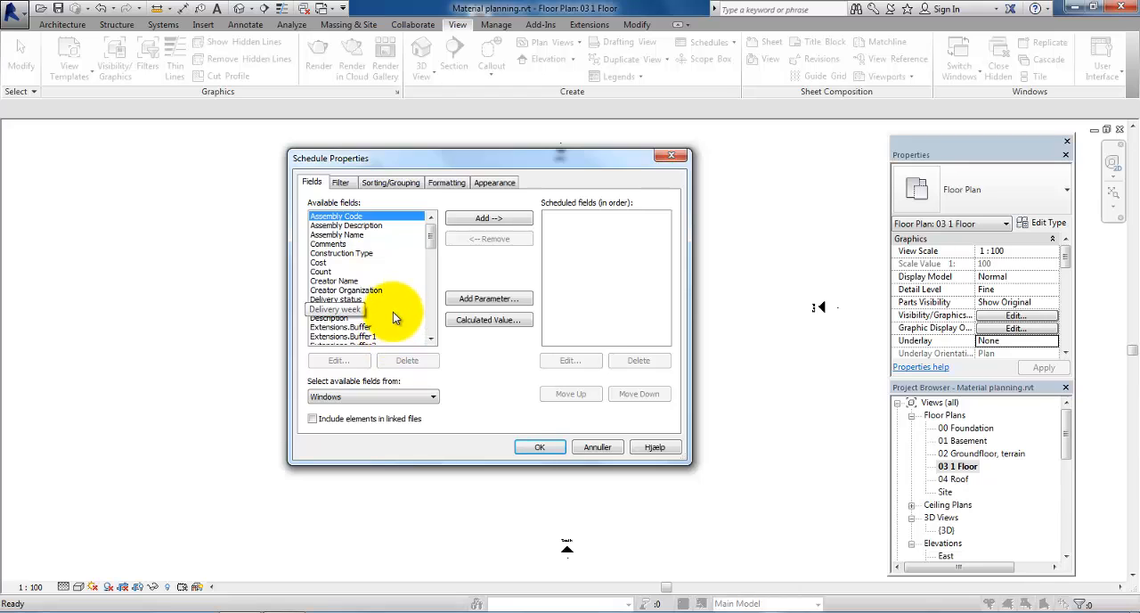
Step: Add Delivery status, Delivery week, Ordered by, Ordering status, Ordering week and Type to the Window Schedule's scheduled fields
click(343, 299)
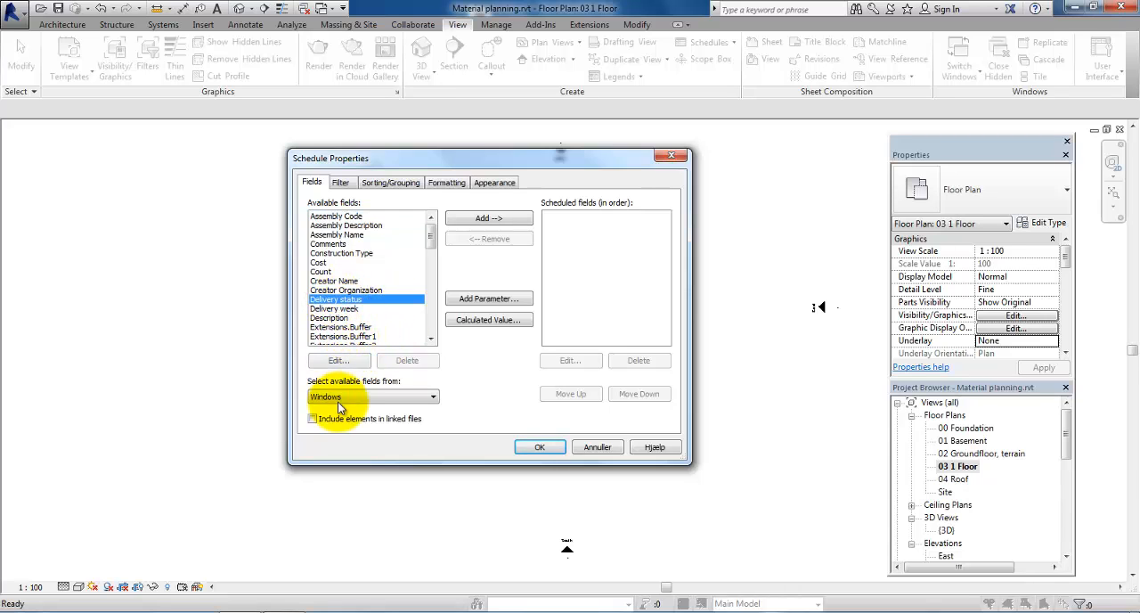
click(480, 219)
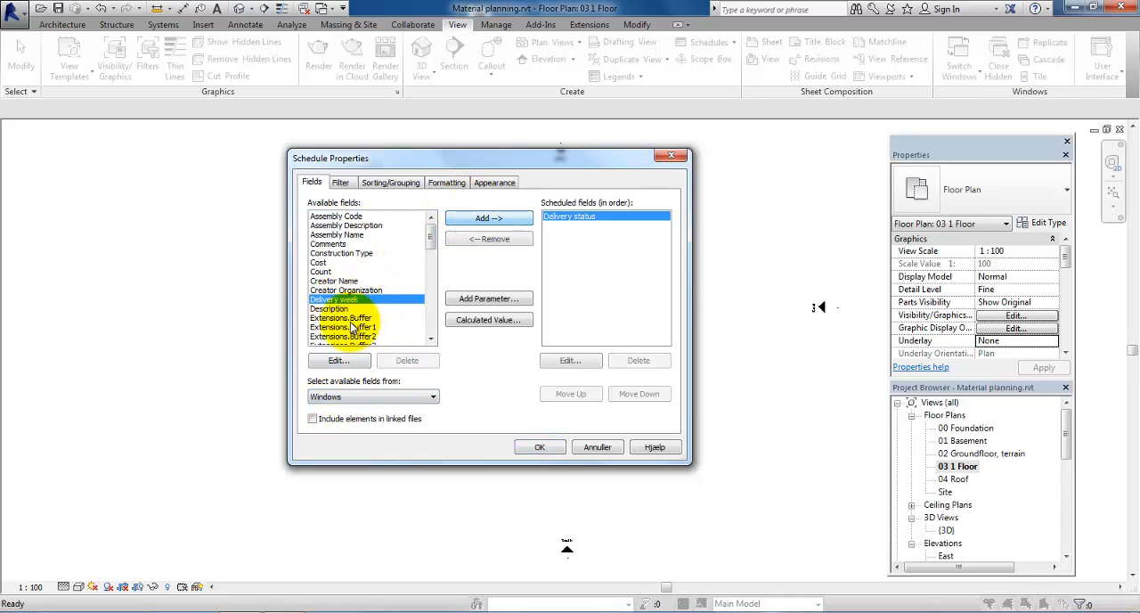
click(474, 221)
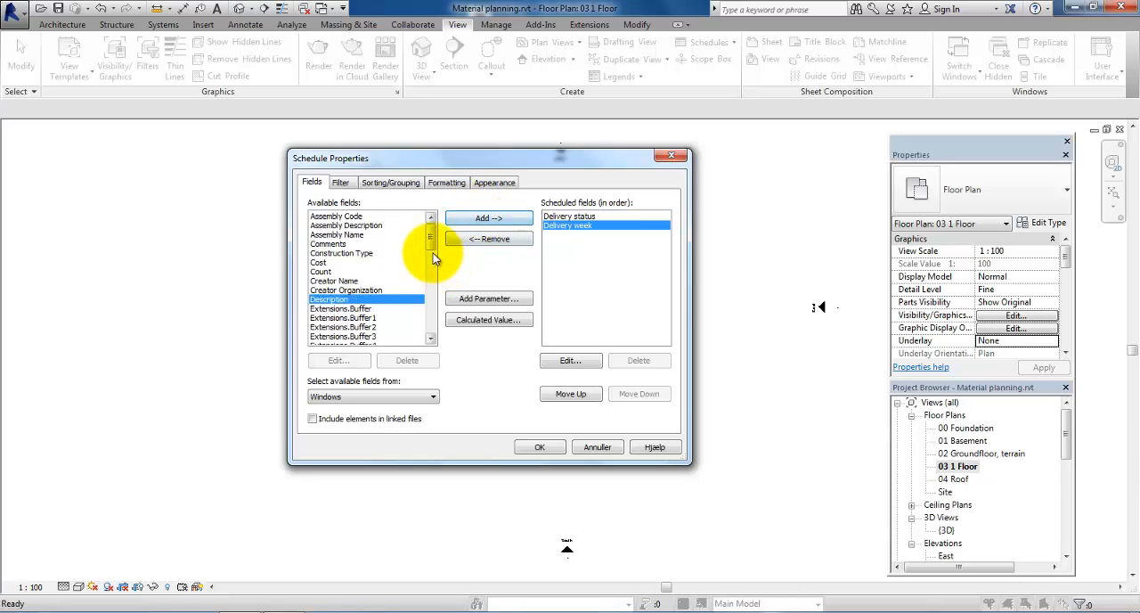
drag(431, 239, 433, 305)
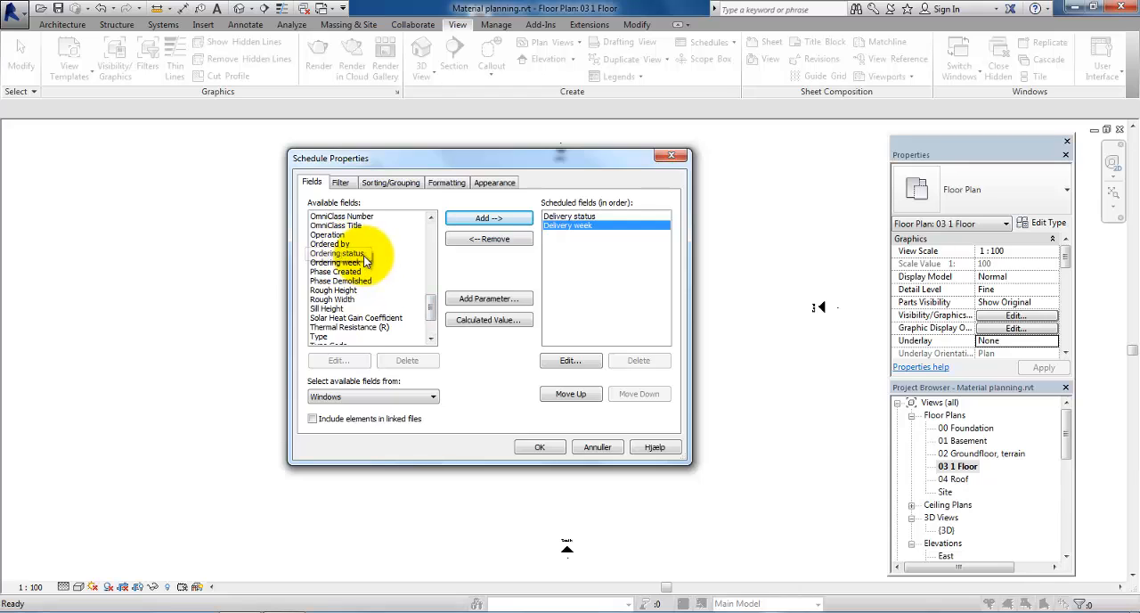
click(333, 244)
click(478, 220)
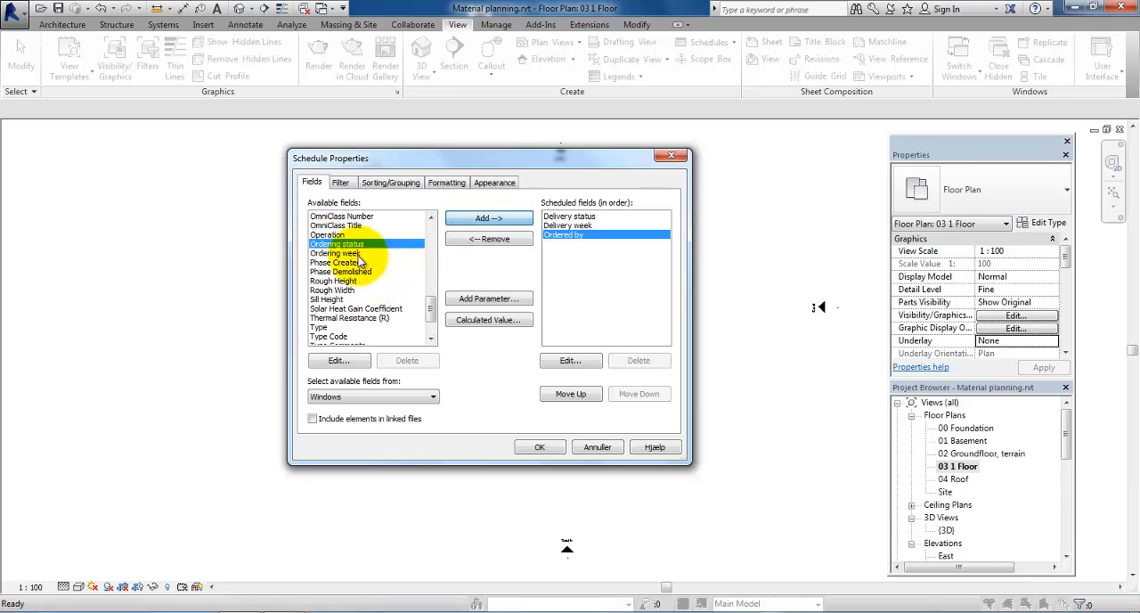
click(472, 220)
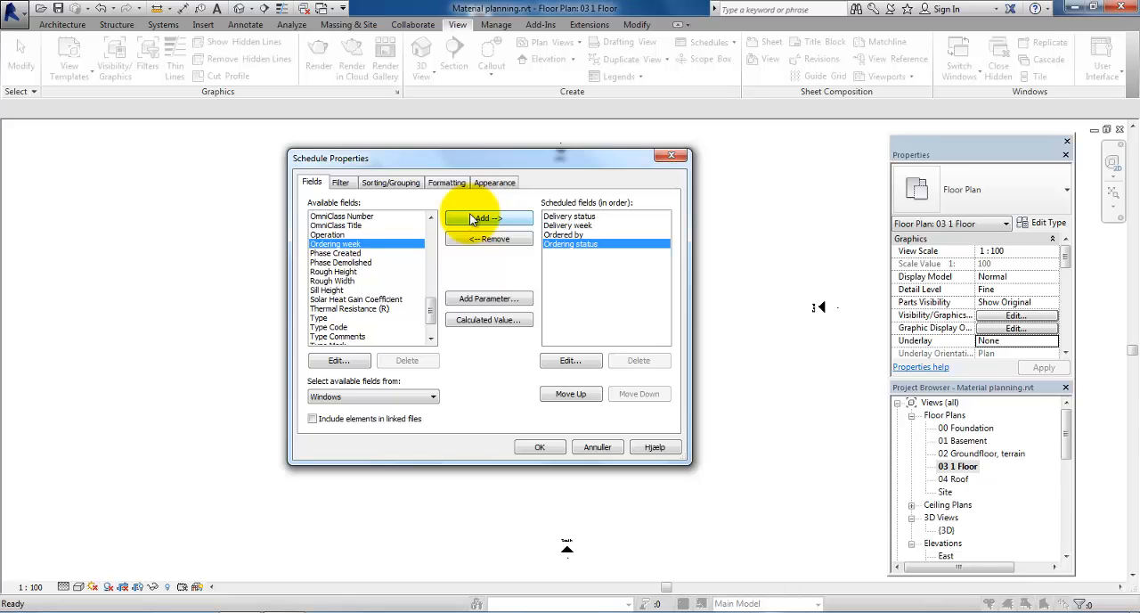
click(472, 220)
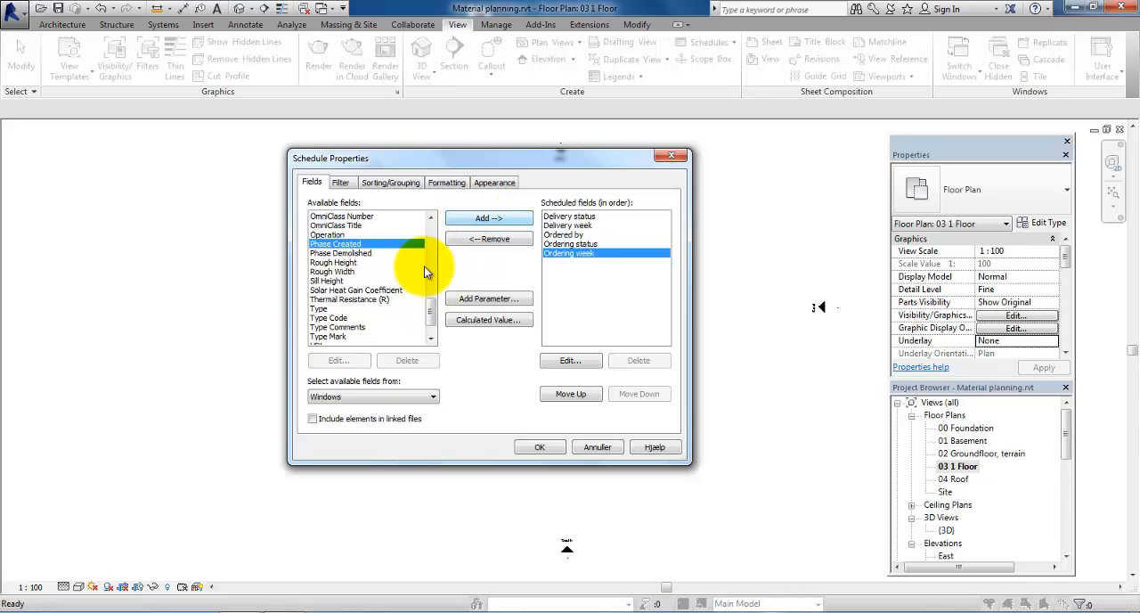
click(319, 309)
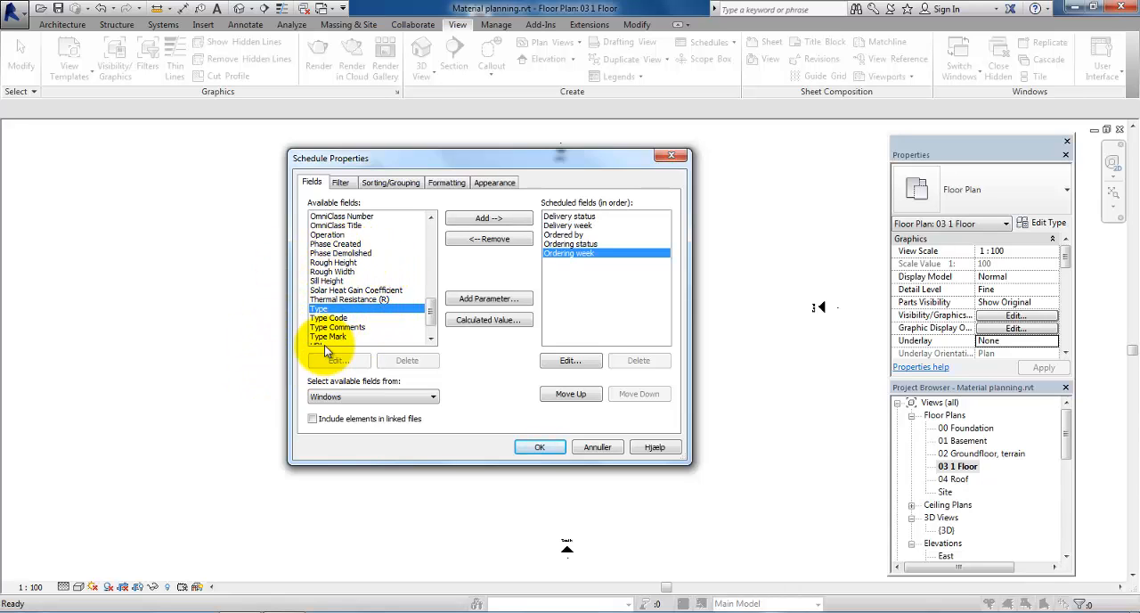
click(486, 228)
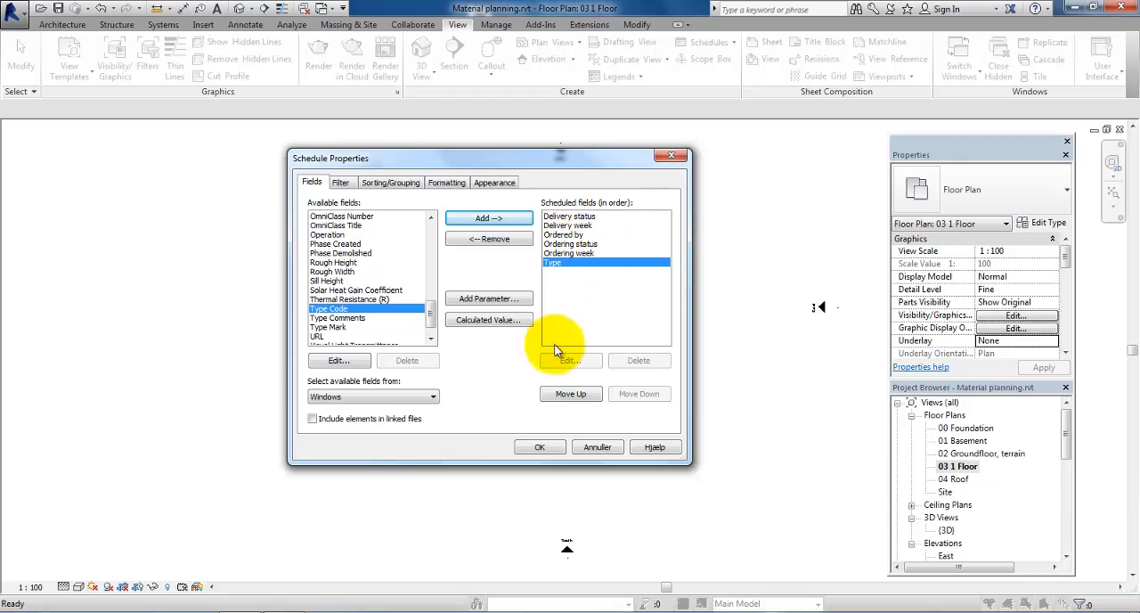
Step: Reorder the scheduled fields so Type comes first and Ordering week directly follows it
click(551, 398)
click(551, 397)
click(551, 397)
click(551, 397)
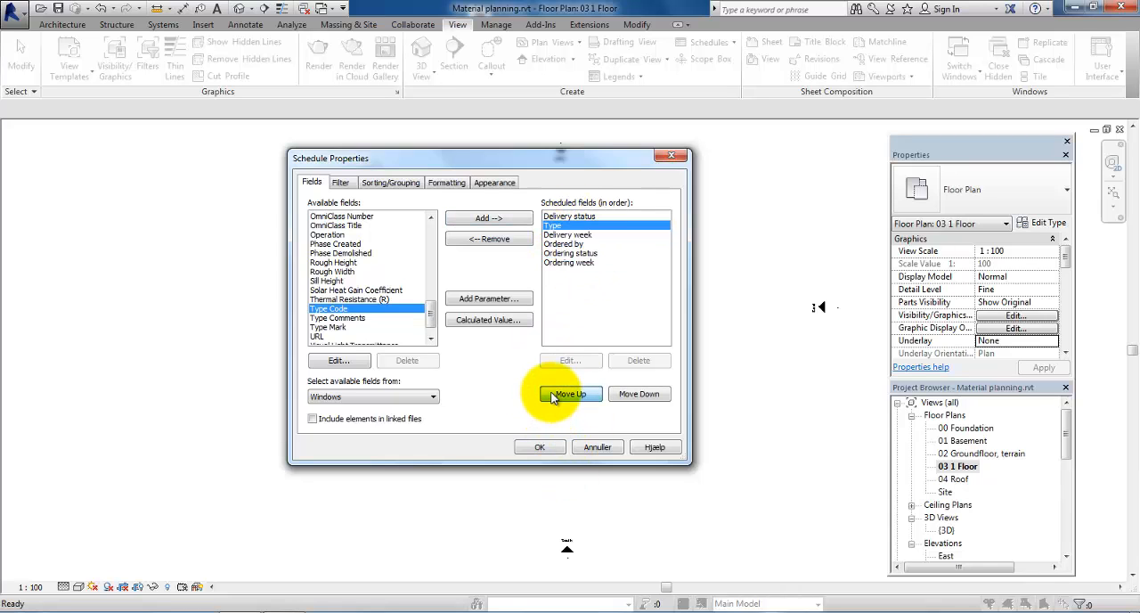
click(551, 397)
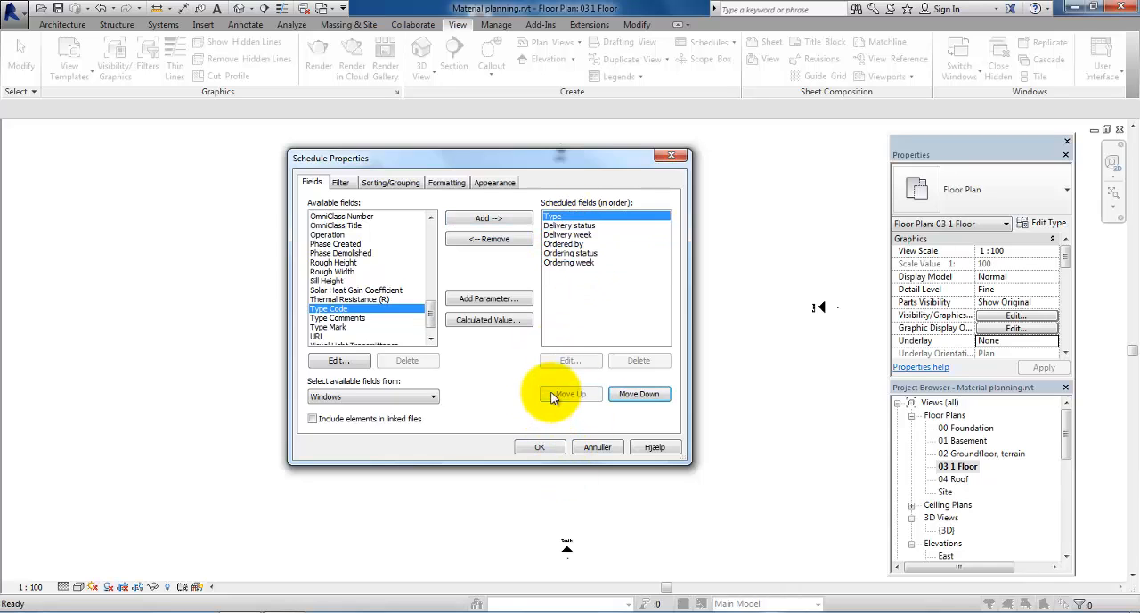
click(573, 254)
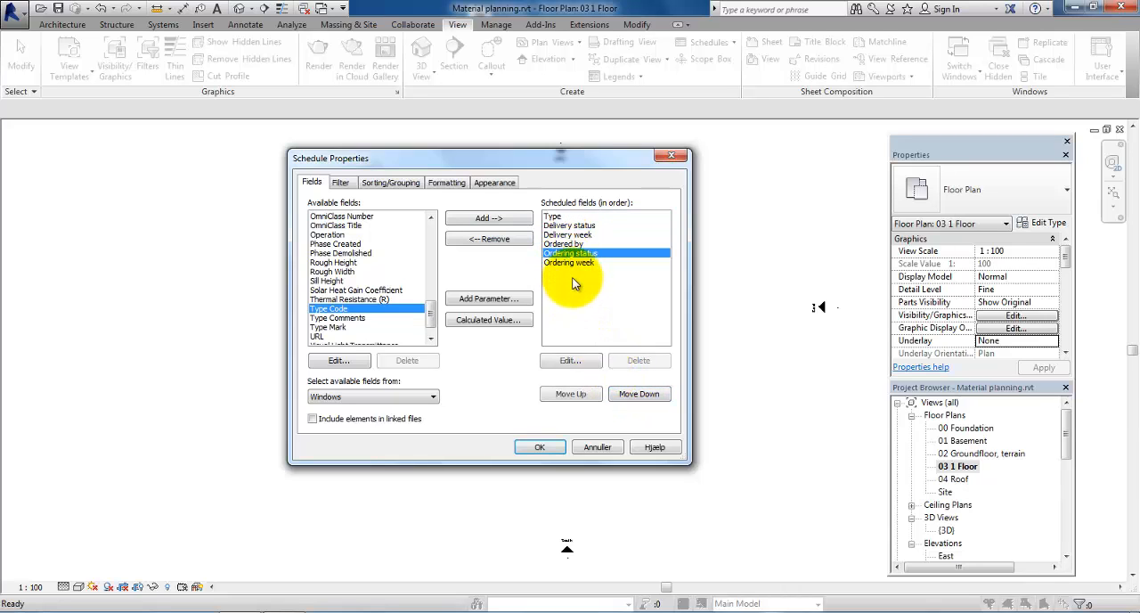
click(570, 263)
click(571, 394)
click(571, 394)
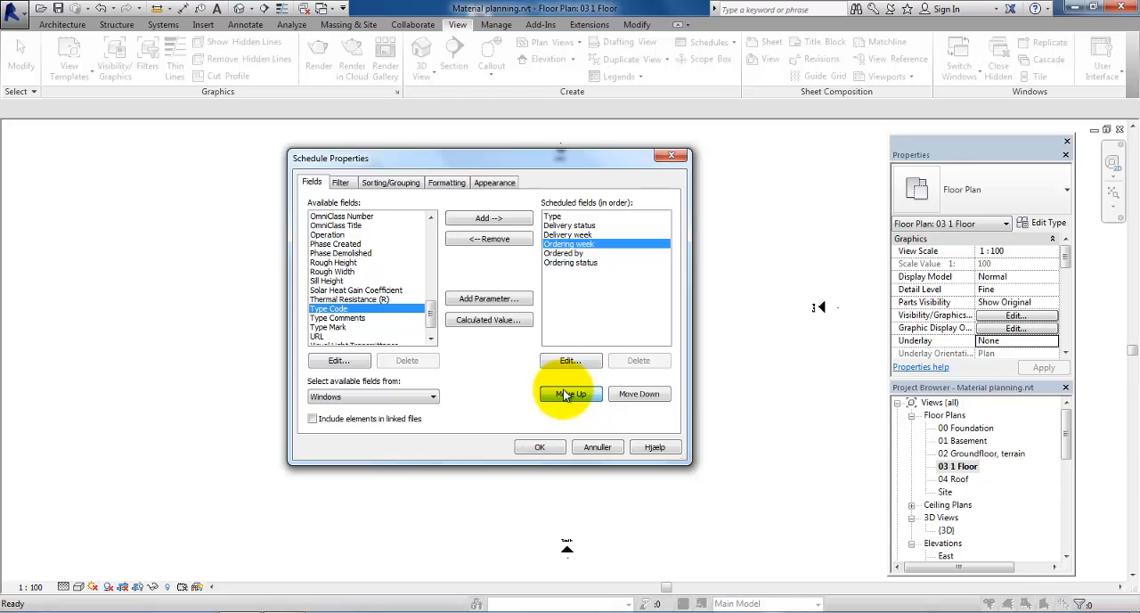
Step: Order the remaining fields as Ordering status, Ordered by, Delivery week and Delivery status after Ordering week, and accept the schedule properties
click(571, 394)
click(571, 394)
click(571, 262)
click(571, 393)
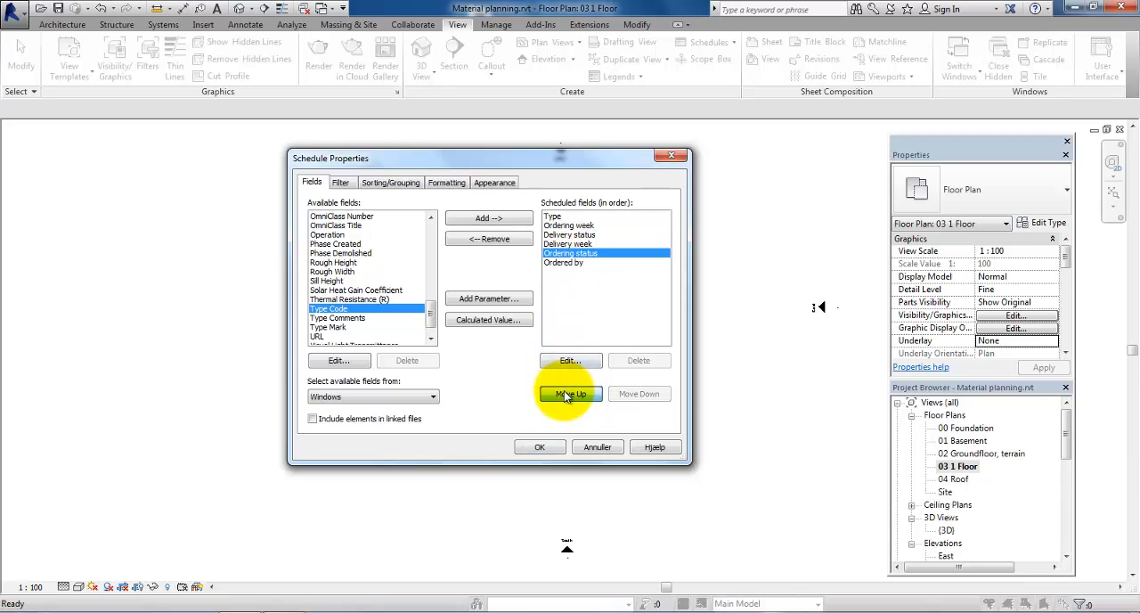
click(571, 393)
click(571, 394)
click(571, 262)
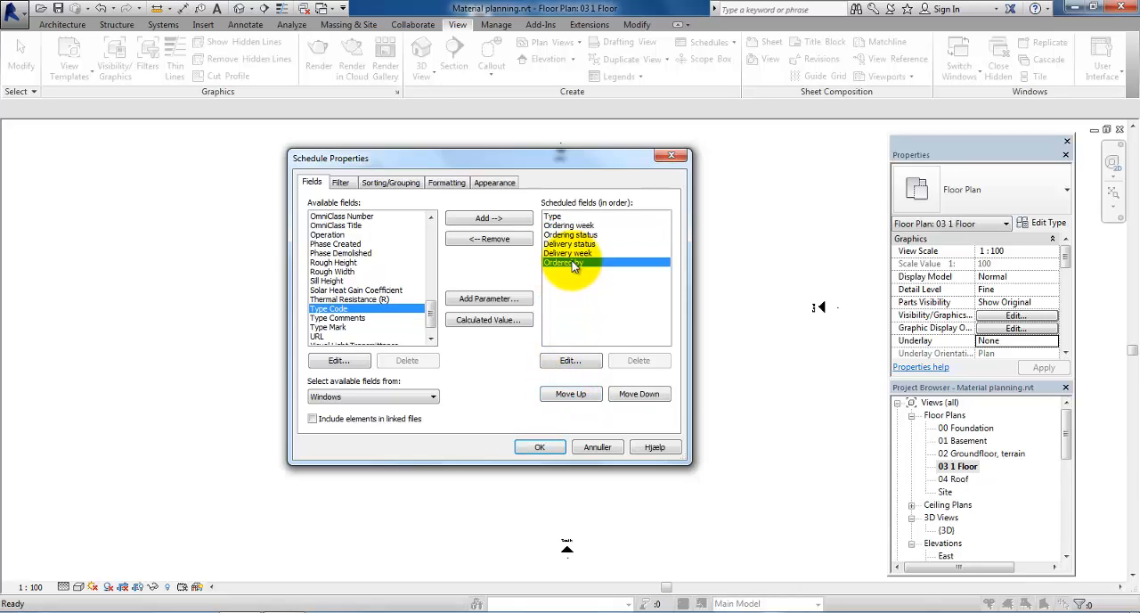
click(563, 395)
click(563, 395)
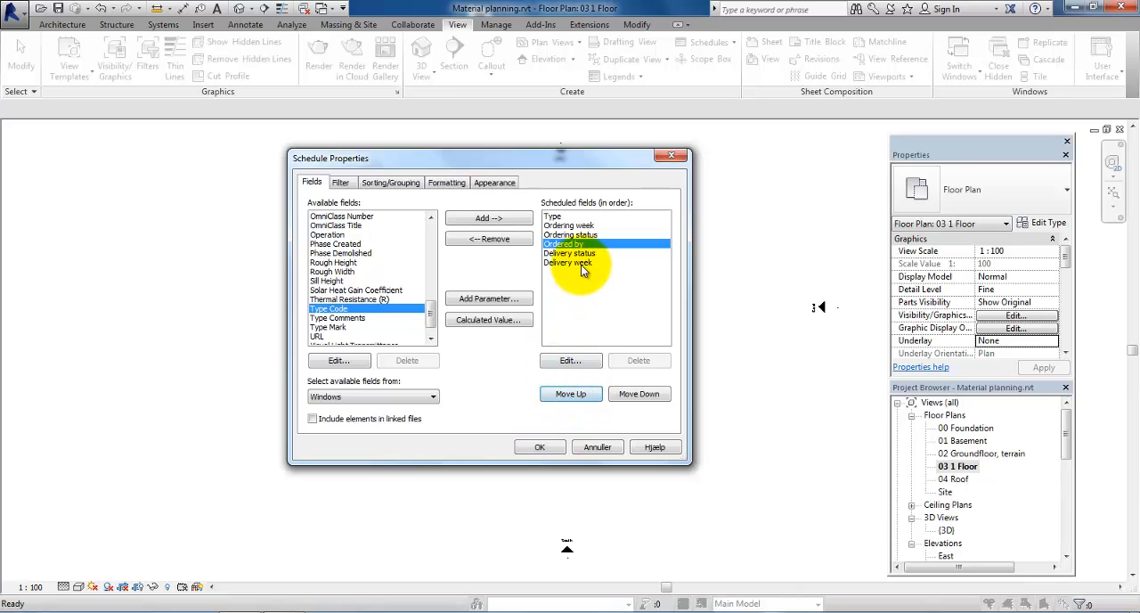
click(571, 263)
click(574, 394)
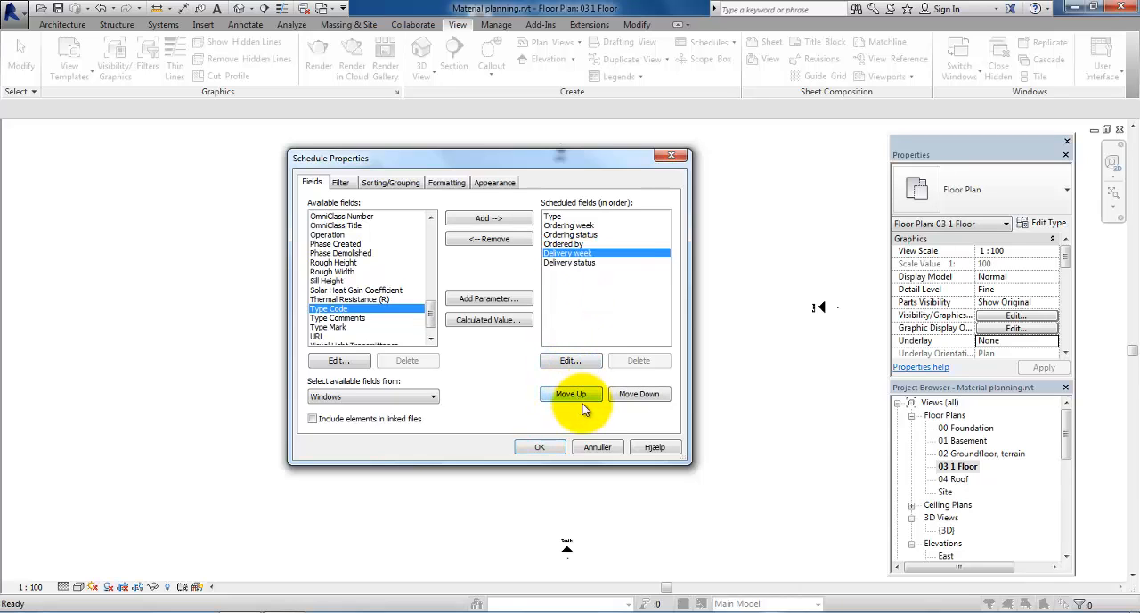
click(540, 448)
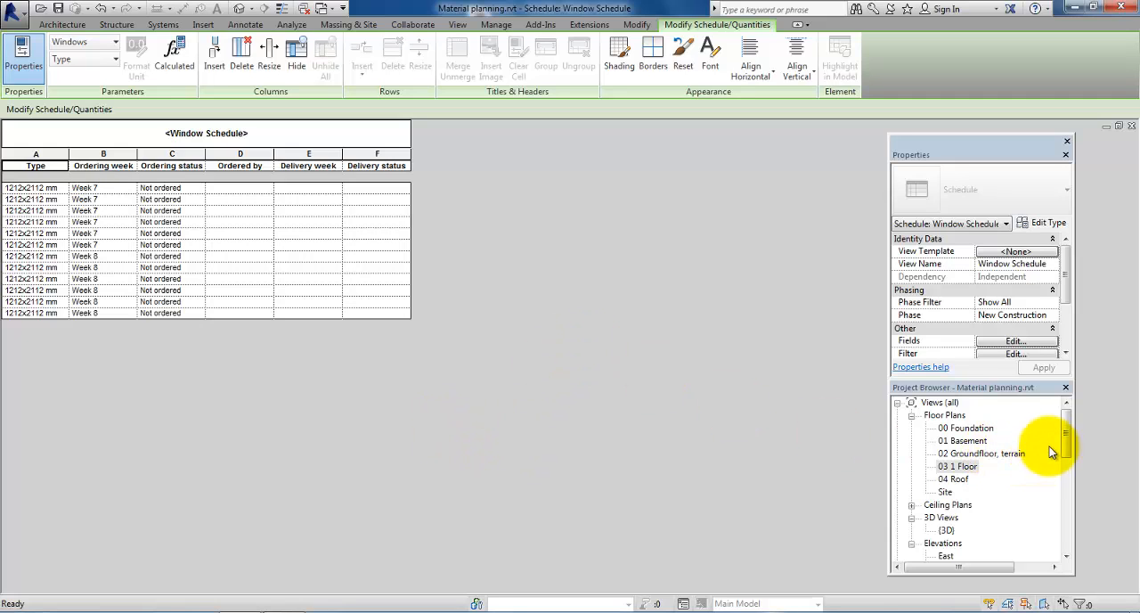
Step: Create another building component schedule for the Windows category, named "Window Schedule - ordering week 7"
drag(1065, 436, 1067, 495)
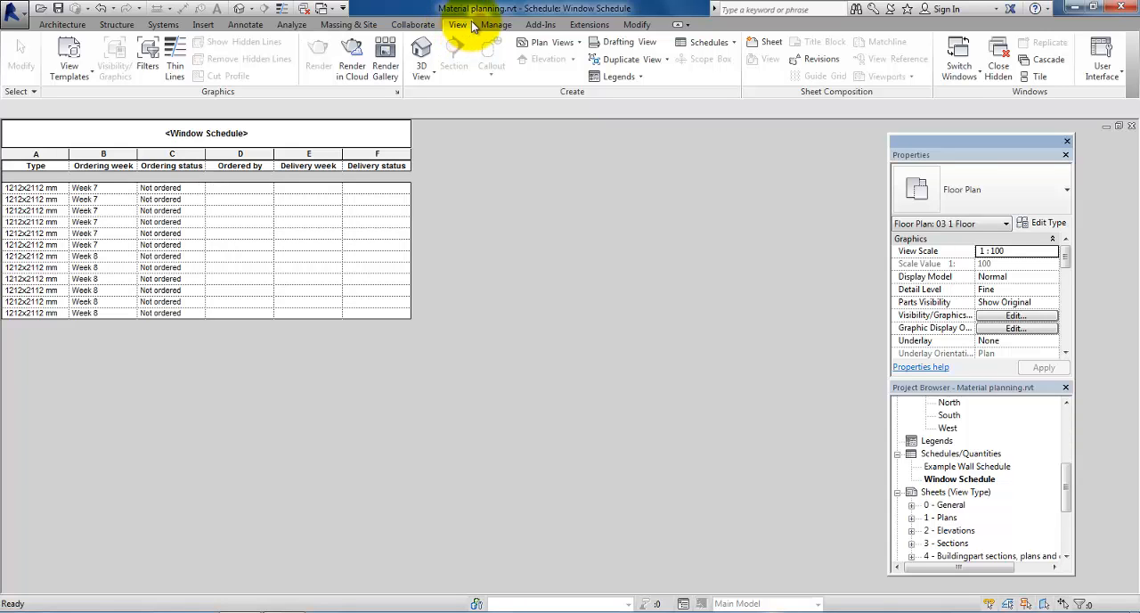
click(706, 42)
click(704, 68)
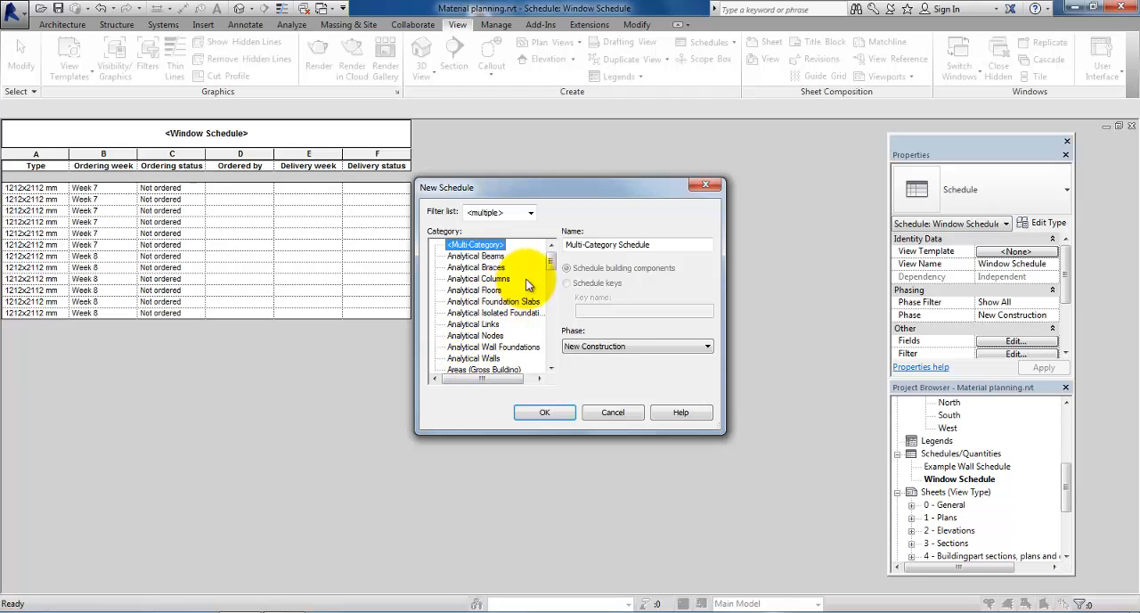
scroll(546, 334, down, 10)
scroll(546, 339, down, 5)
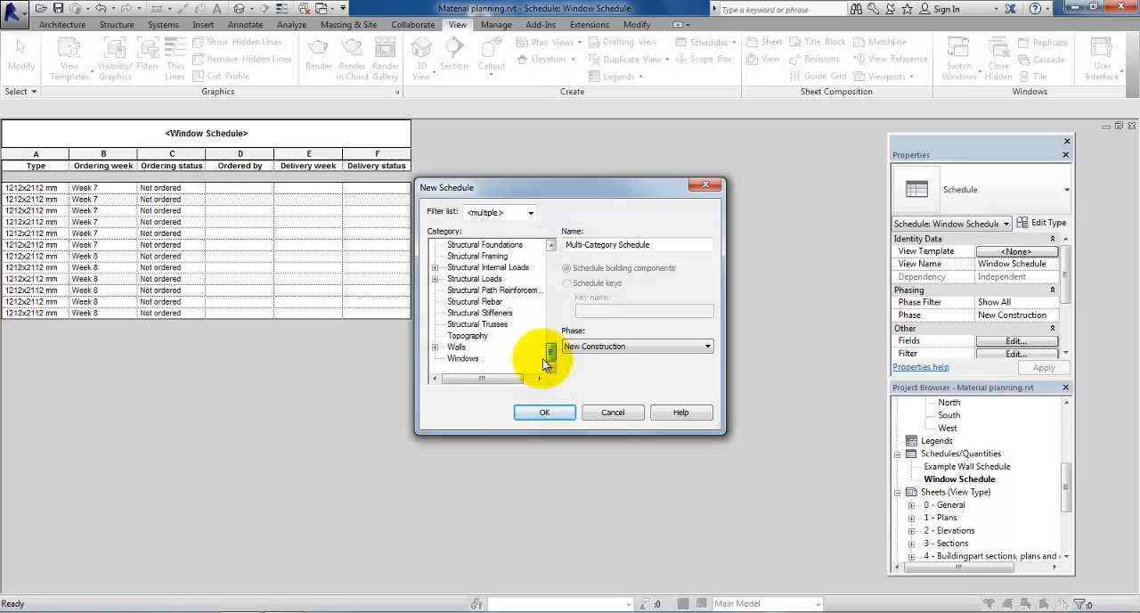
click(468, 358)
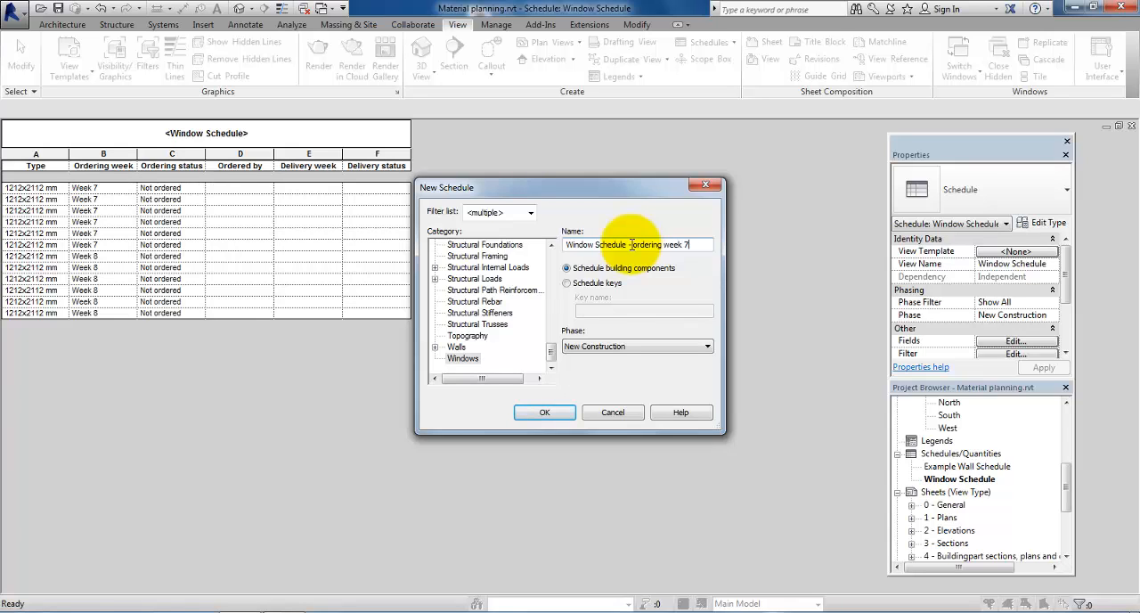
click(564, 413)
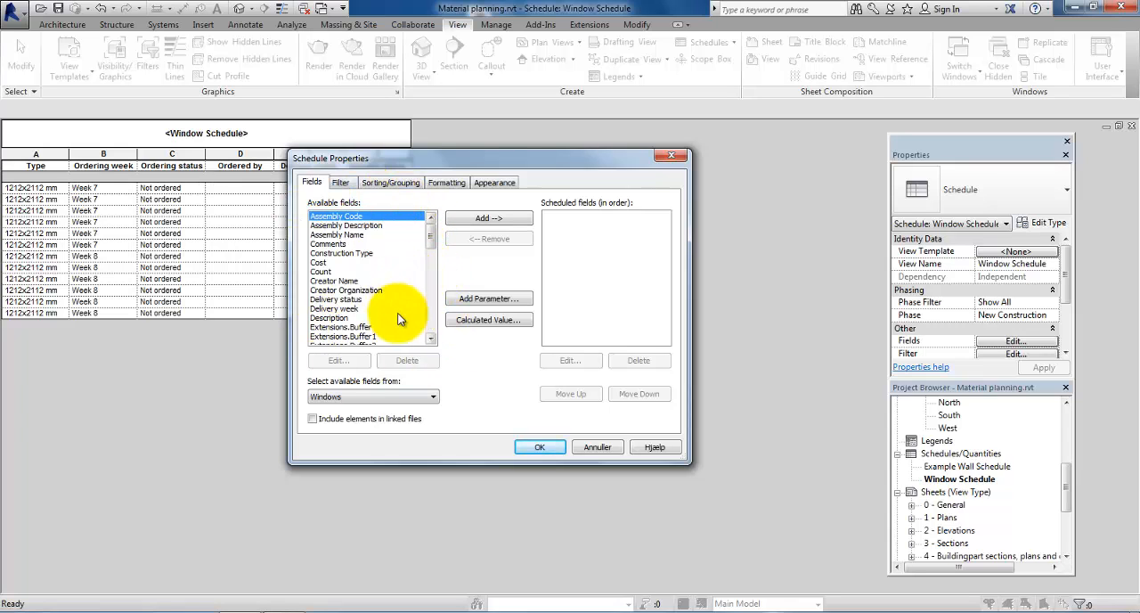
Step: Add Delivery status, Delivery week, Ordered by, Ordering status, Ordering week and Type as fields of the ordering week 7 schedule
click(343, 299)
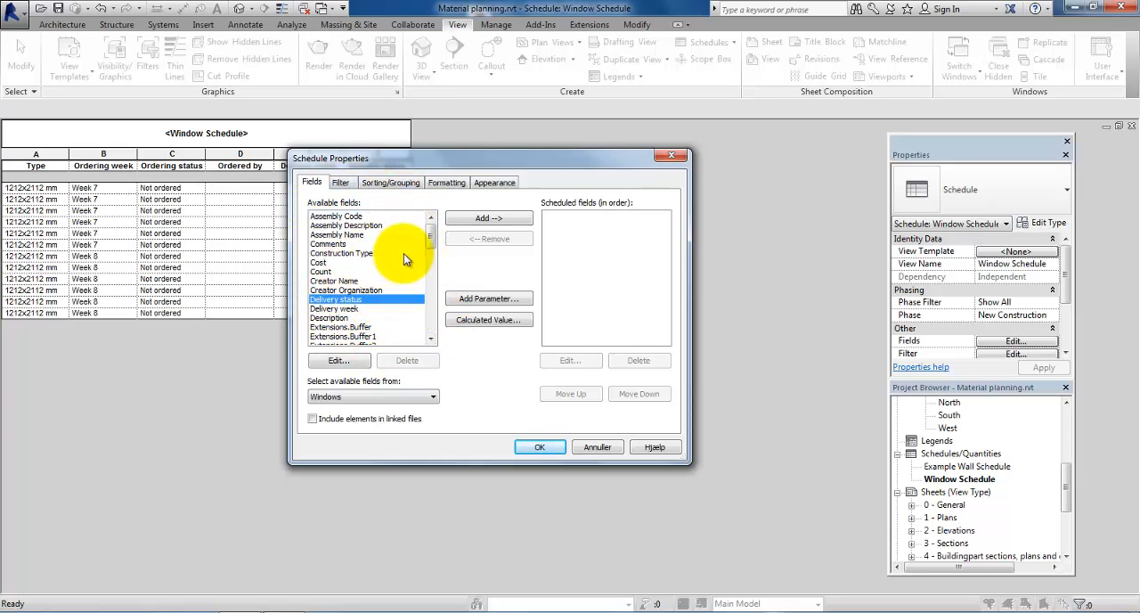
click(488, 218)
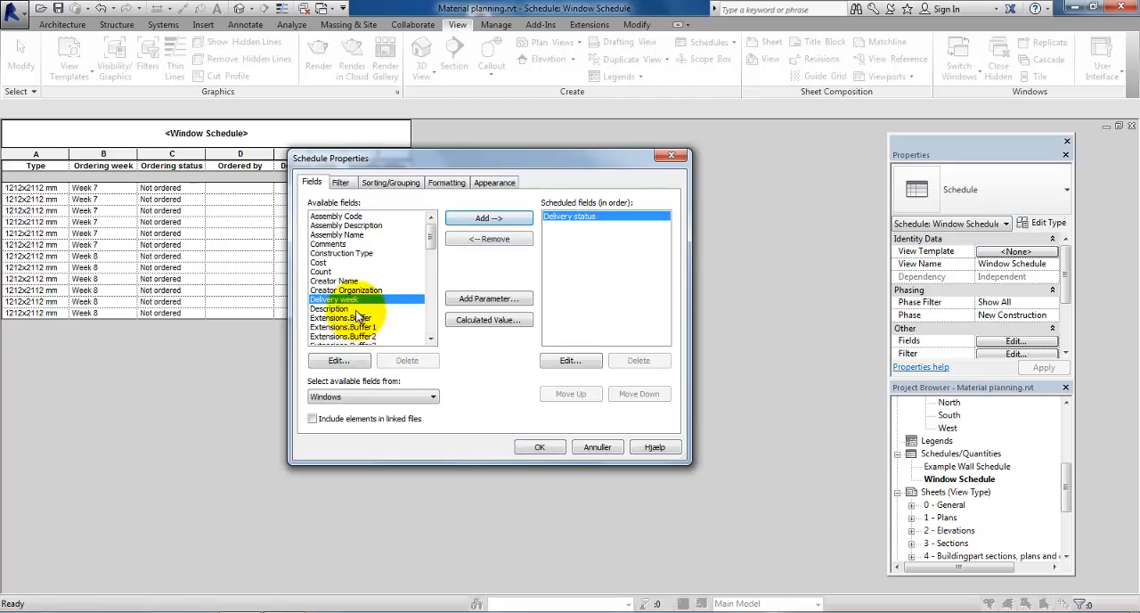
click(480, 218)
drag(434, 248, 422, 299)
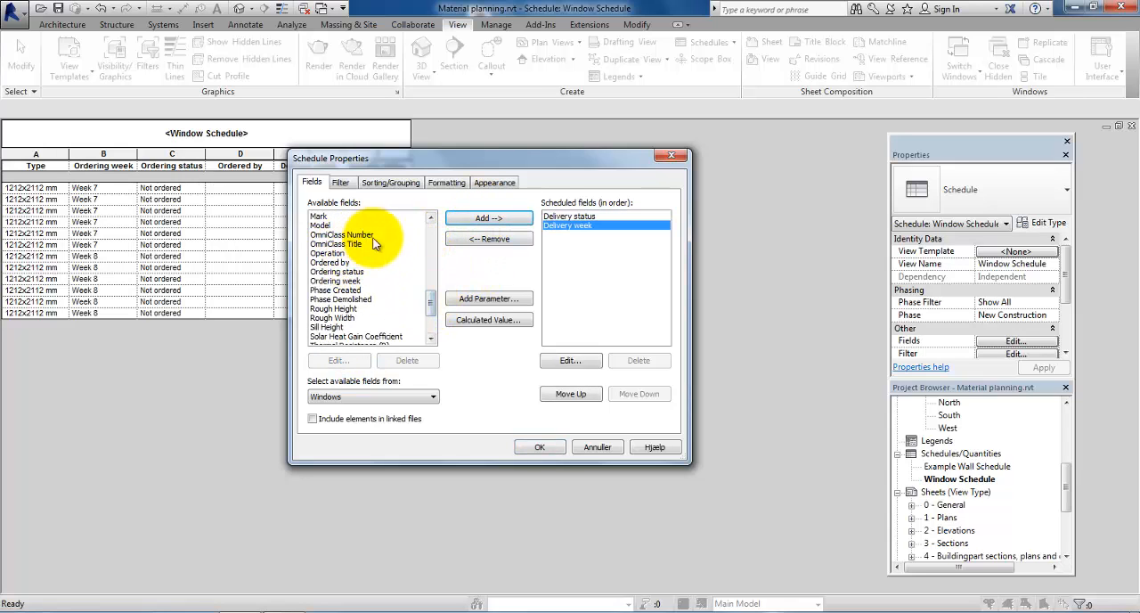
click(347, 262)
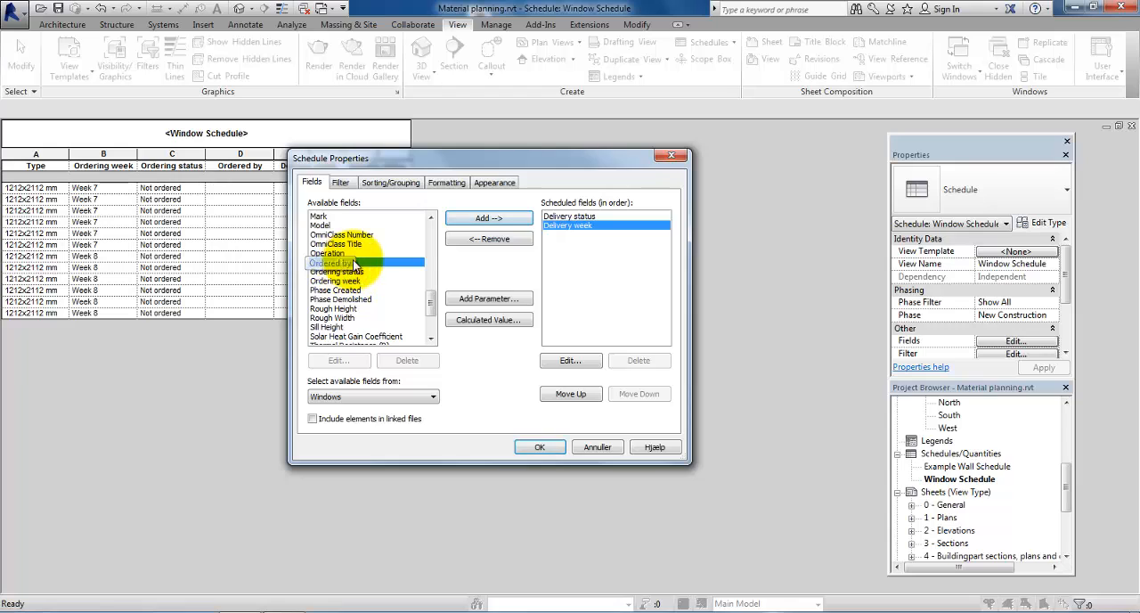
click(459, 218)
click(462, 220)
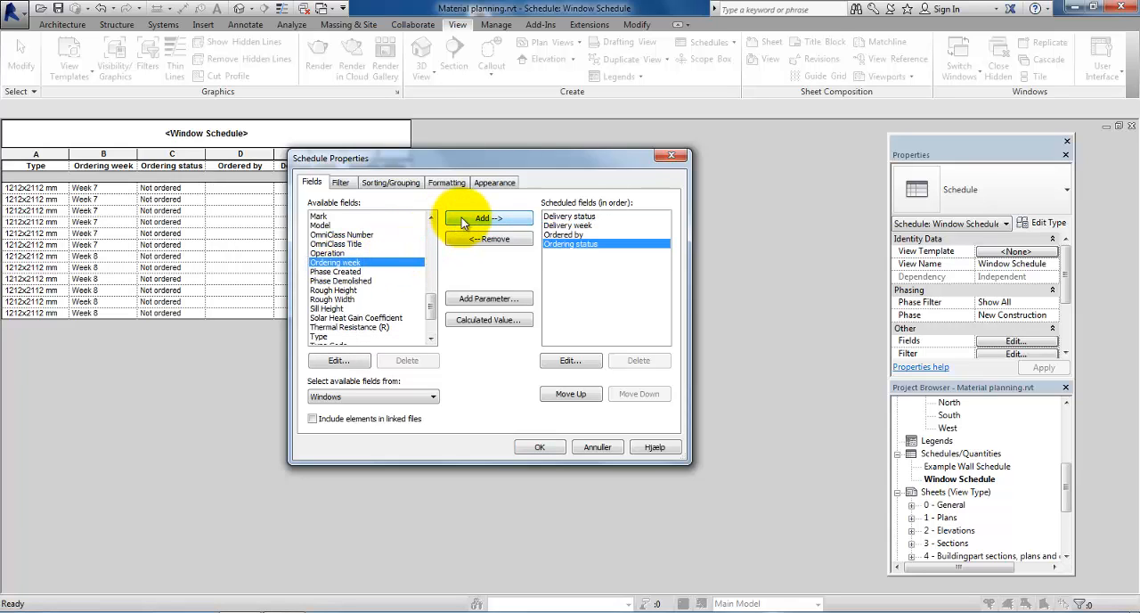
click(462, 220)
click(321, 328)
click(465, 223)
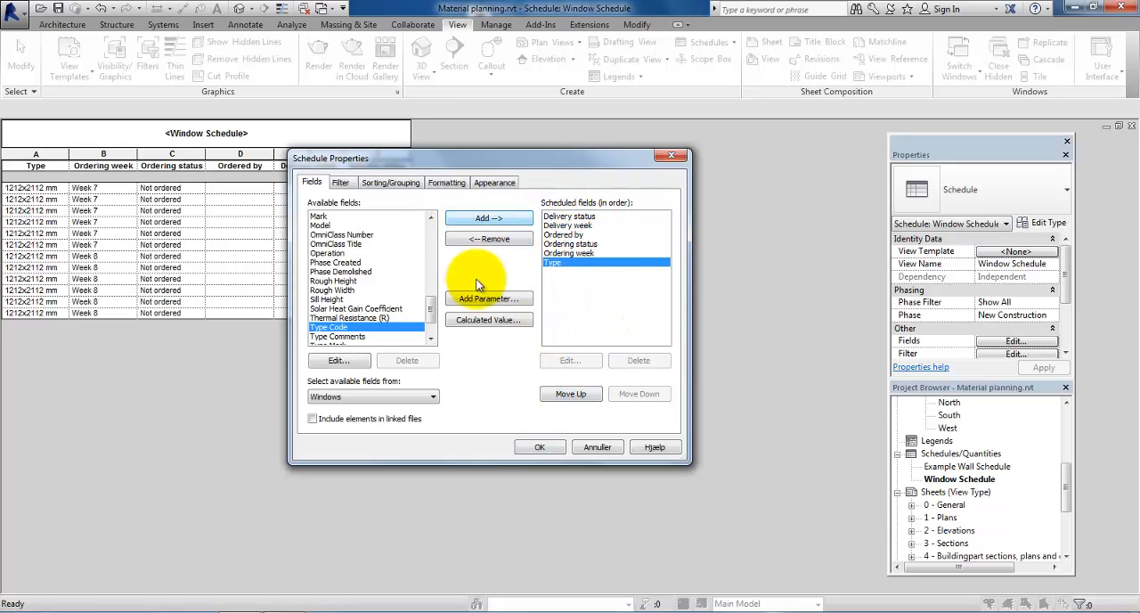
Step: Reorder the fields of the ordering week 7 schedule so Type comes first and Ordering week second
click(550, 395)
click(550, 394)
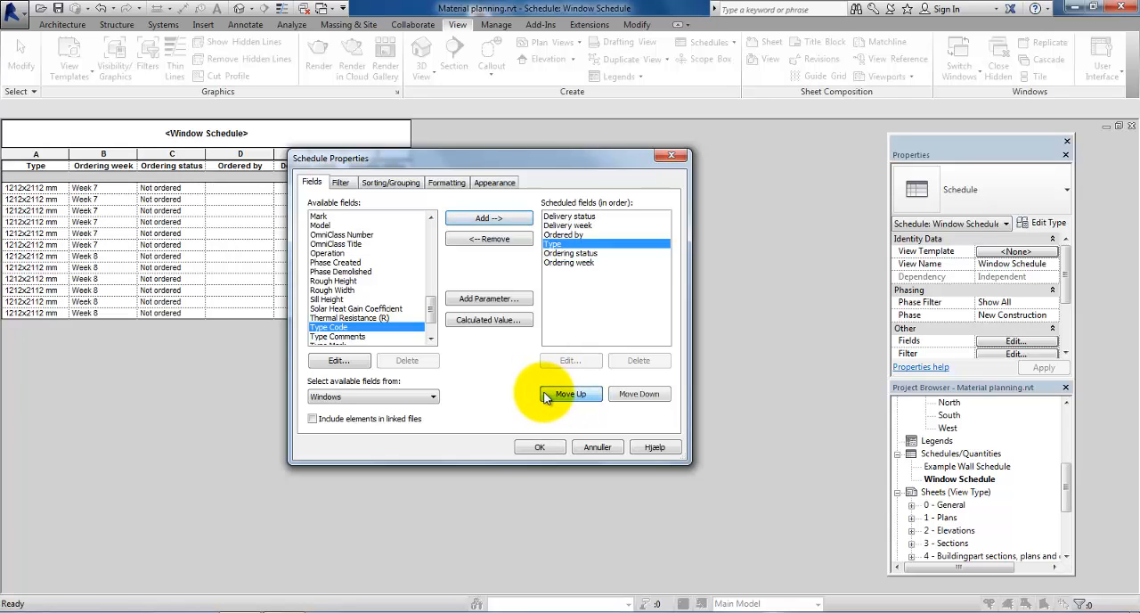
click(549, 396)
click(548, 396)
click(547, 396)
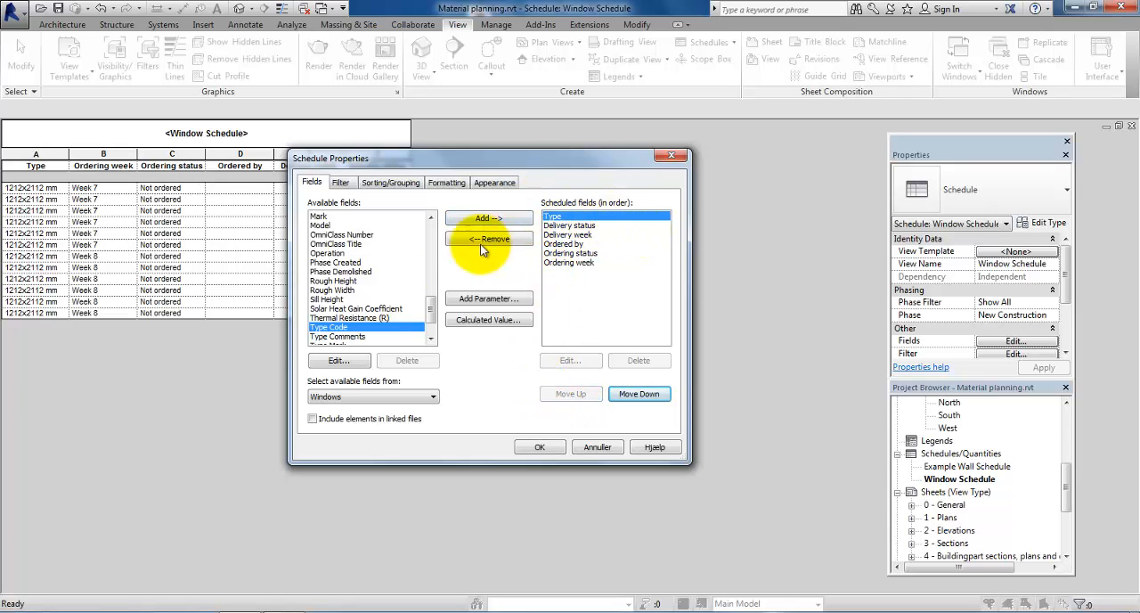
click(580, 264)
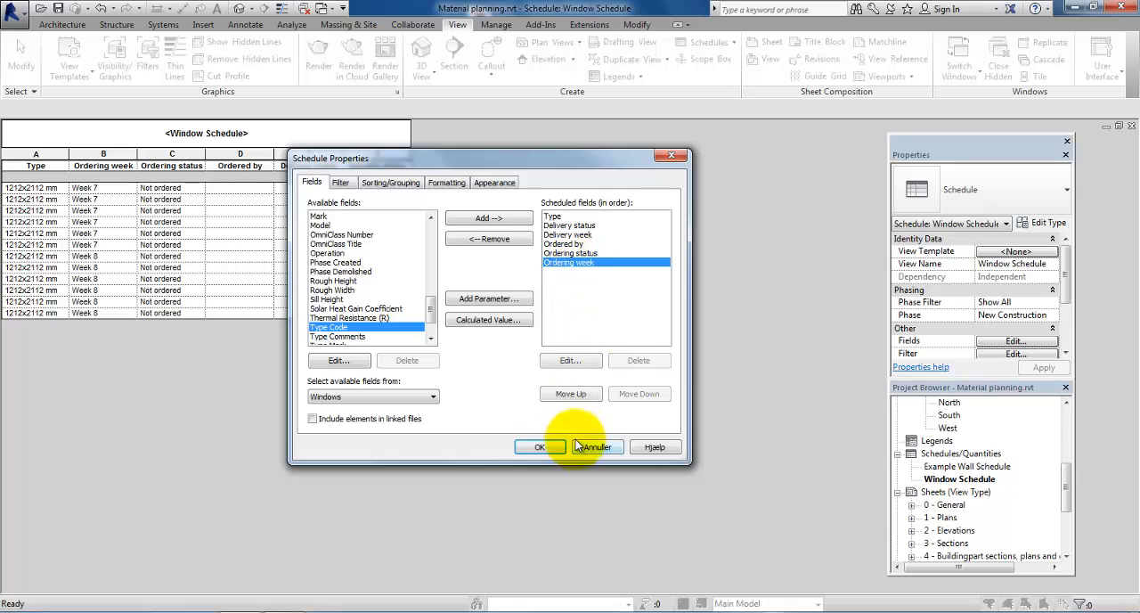
click(571, 394)
click(571, 394)
Step: Place Ordering status, Ordered by, Delivery week and Delivery status in that order after Ordering week, and accept the ordering week 7 schedule
click(571, 394)
click(571, 394)
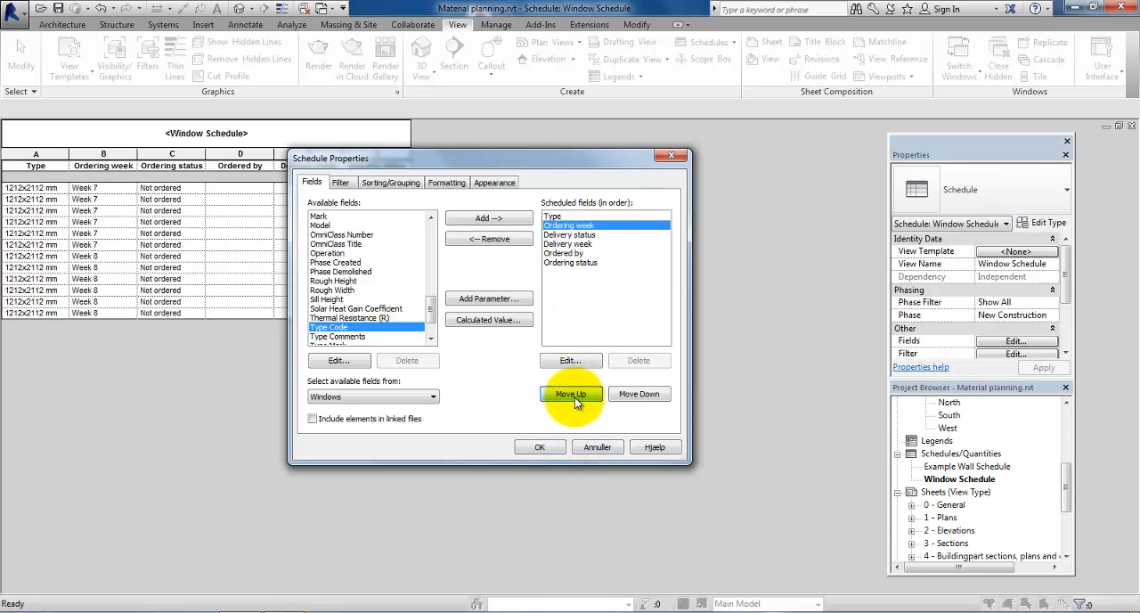
click(555, 263)
click(571, 393)
click(571, 393)
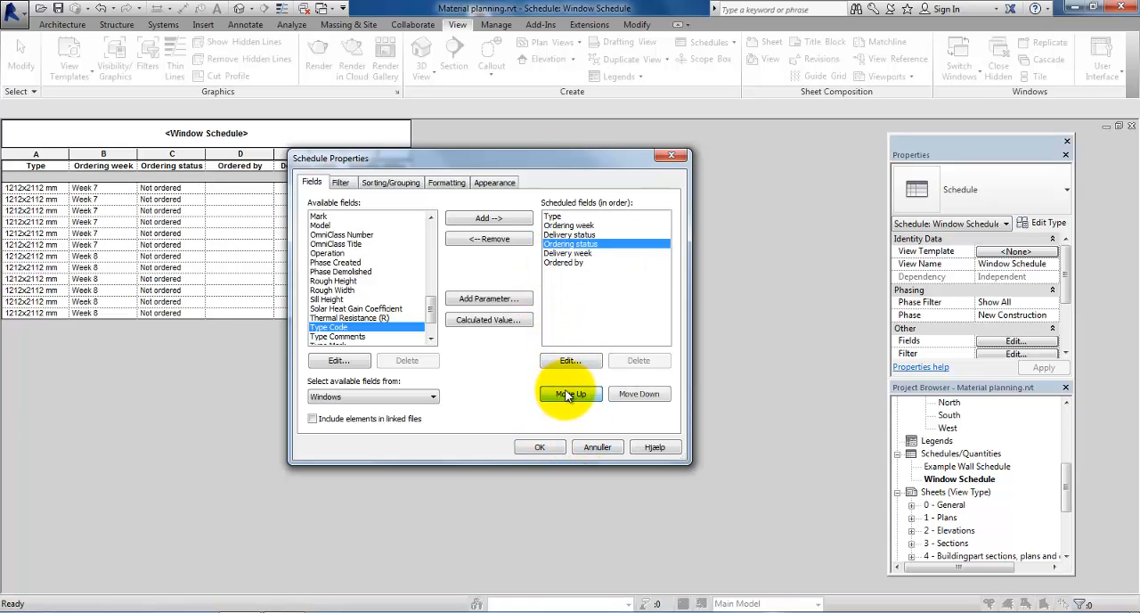
click(571, 393)
click(555, 263)
click(571, 393)
click(571, 394)
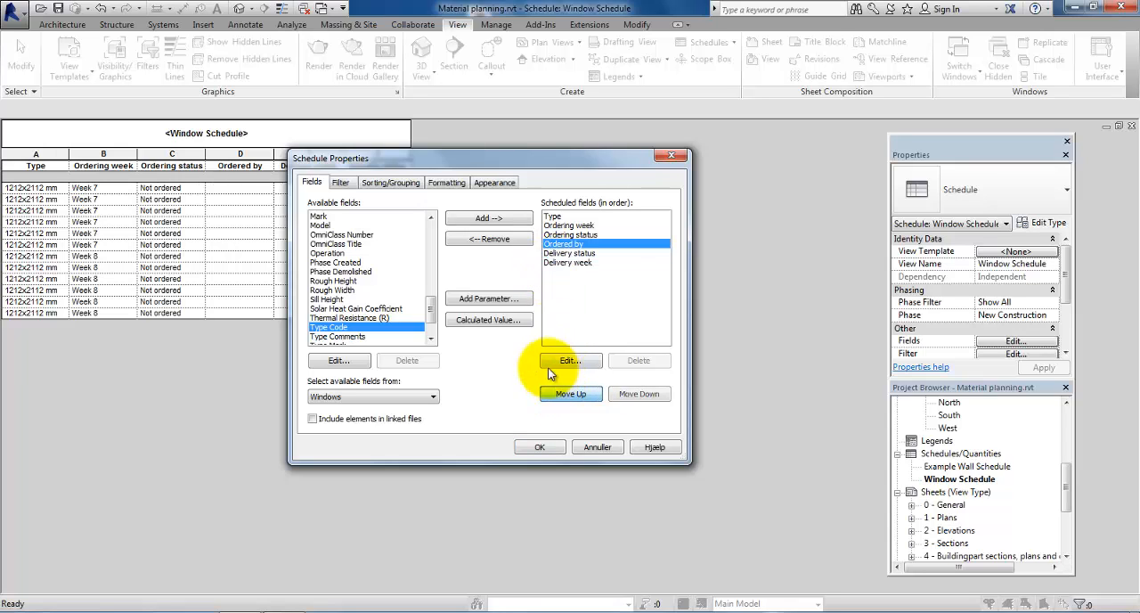
click(561, 253)
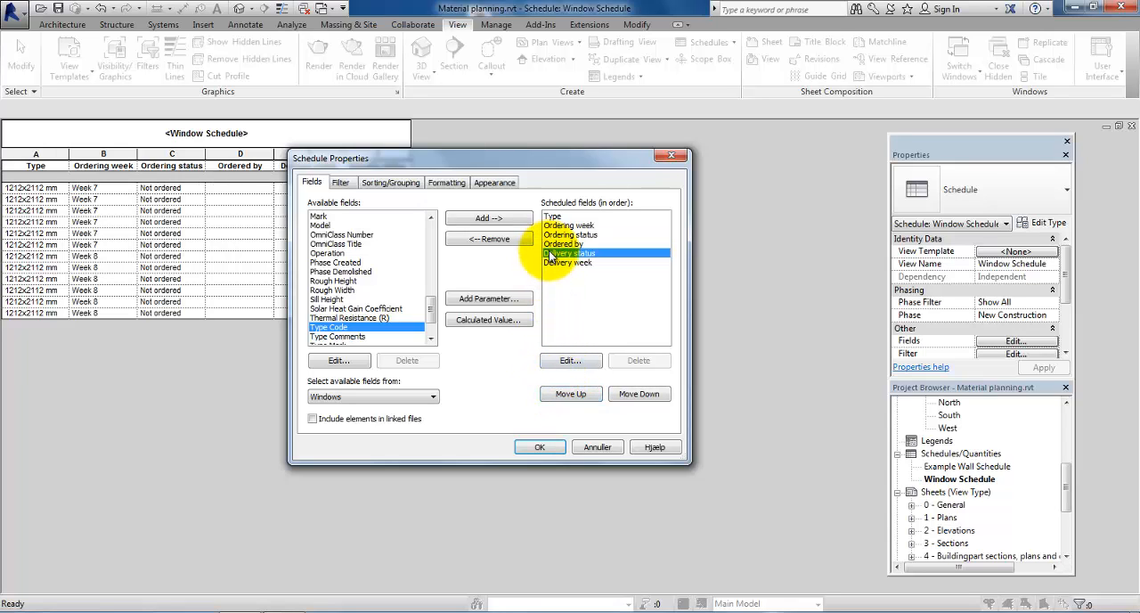
click(639, 394)
click(537, 447)
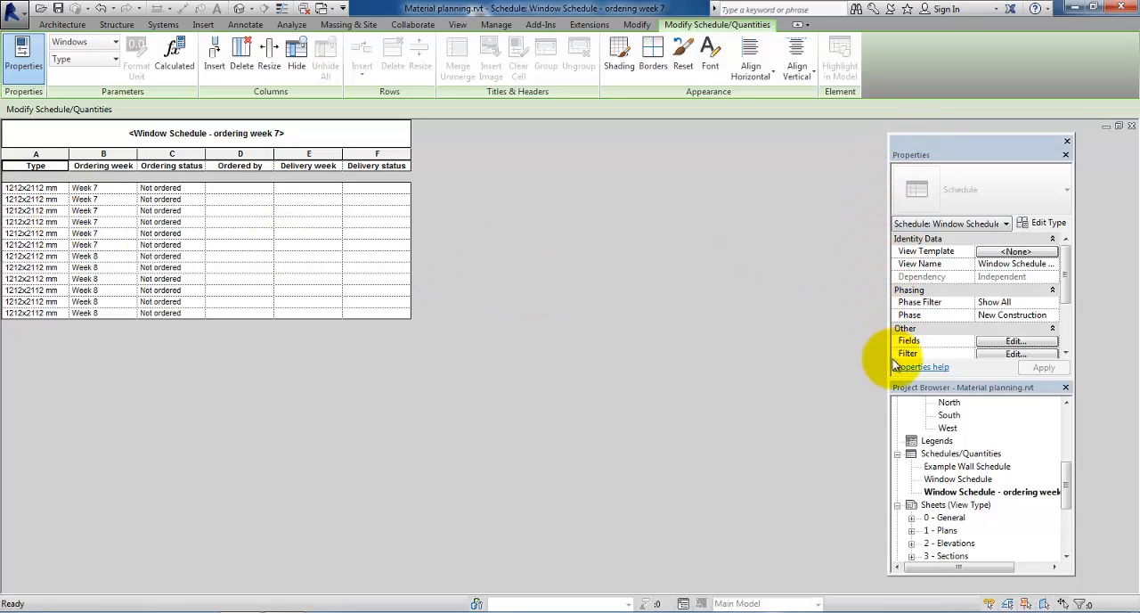
Step: Filter the ordering week 7 schedule to windows whose Ordering week contains "Week 7"
click(992, 355)
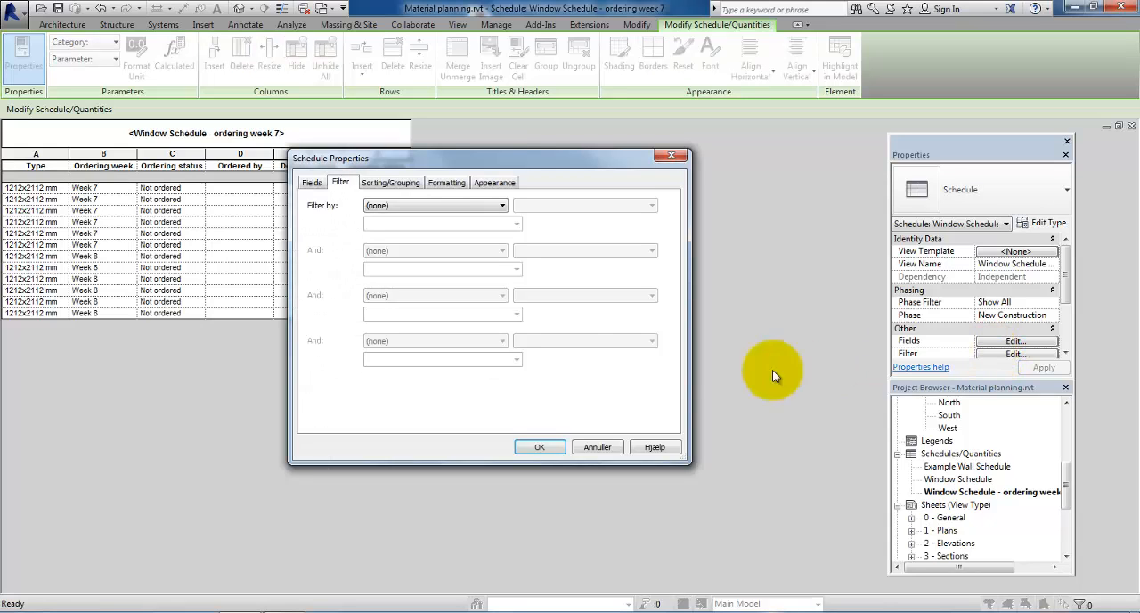
click(379, 207)
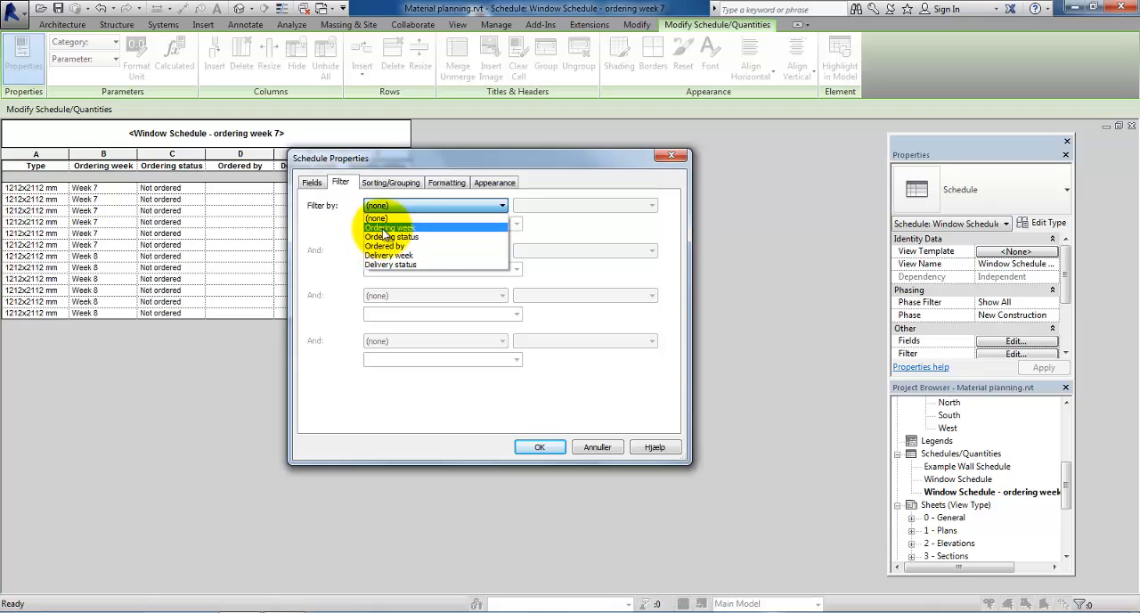
click(403, 229)
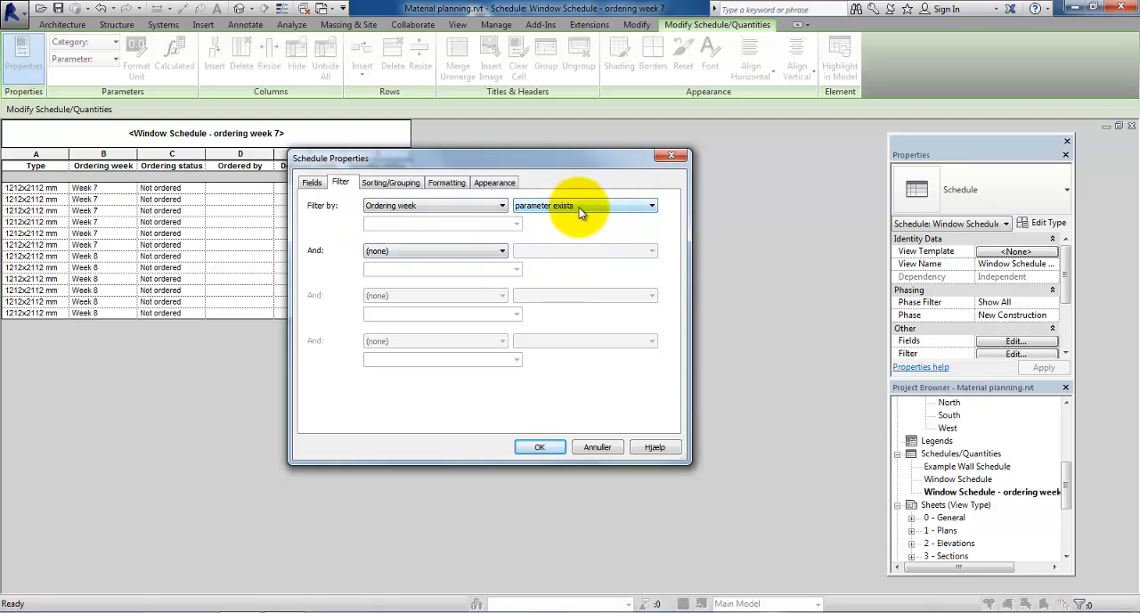
click(579, 208)
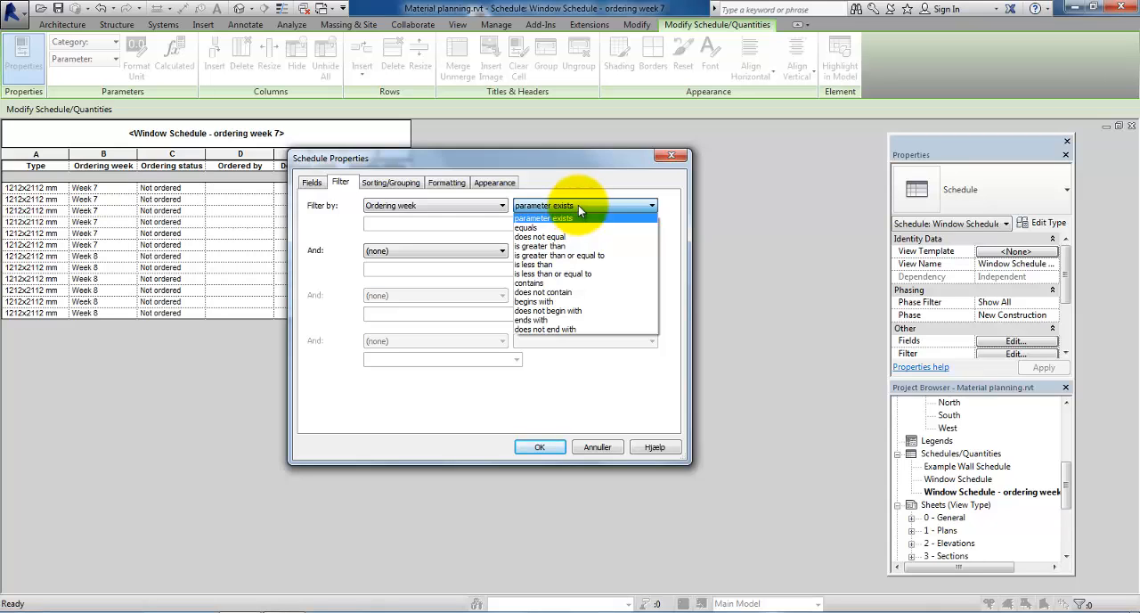
click(562, 283)
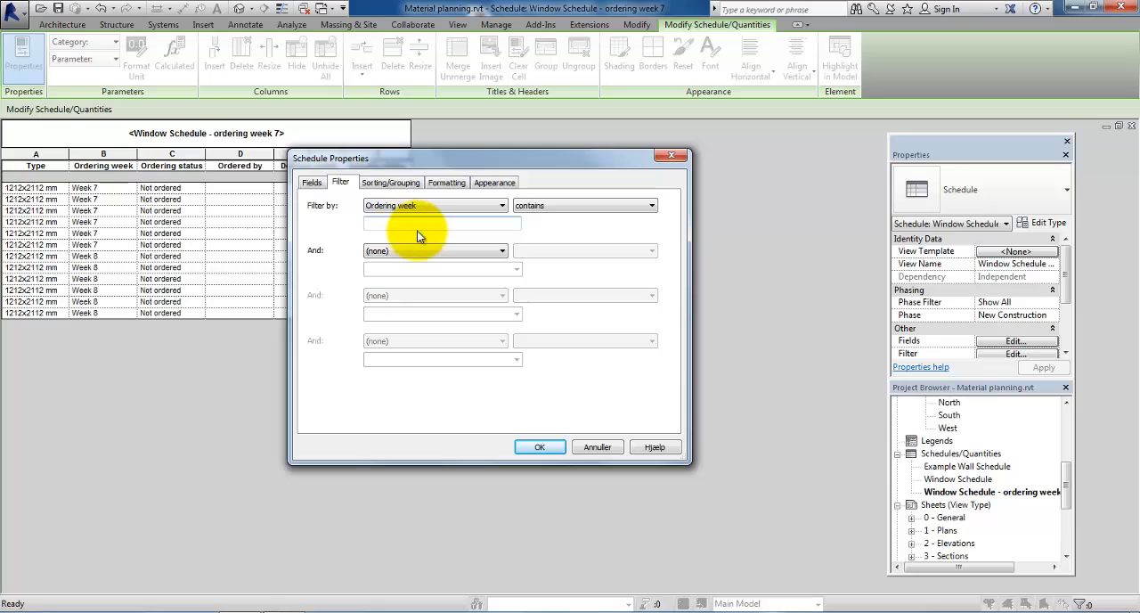
text(Week 7)
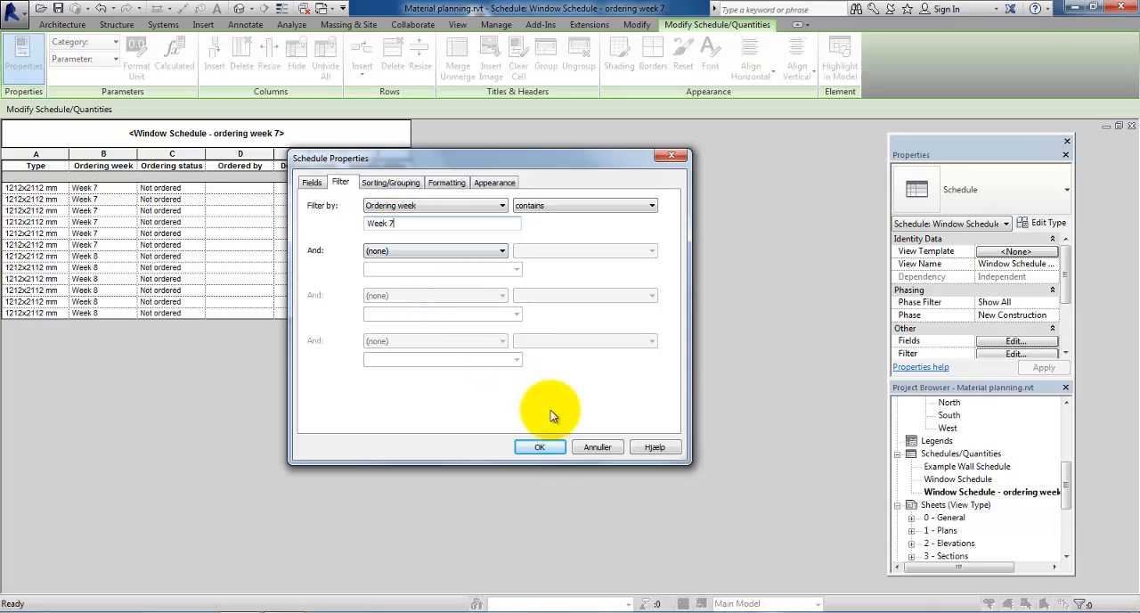
click(536, 446)
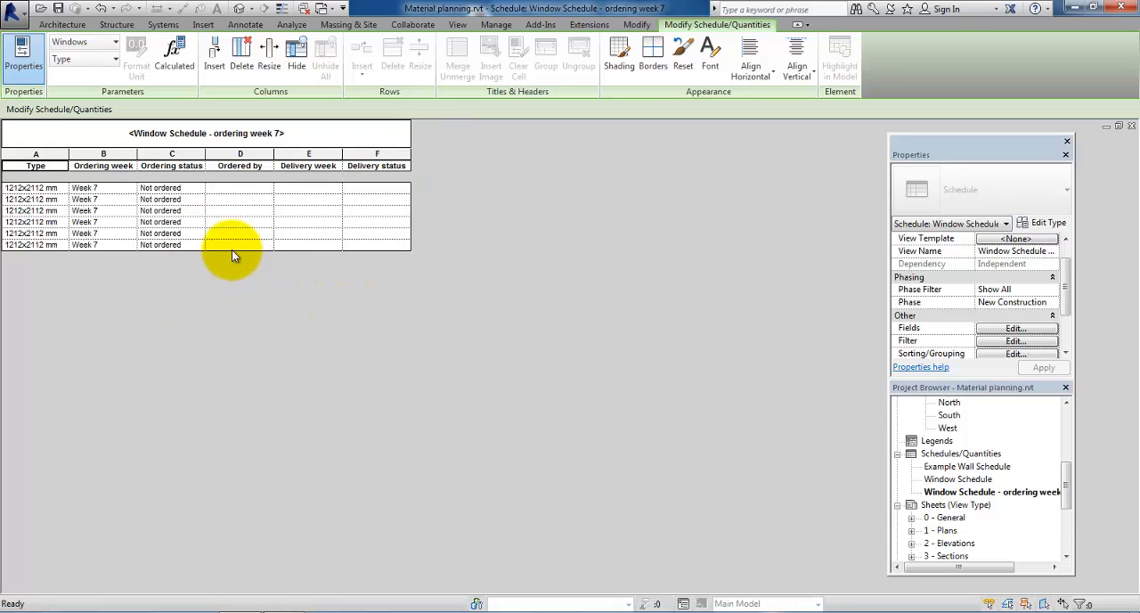
Step: Set the Ordering status in the first row of the week 7 schedule to Ordered and check that window in the 02 Groundfloor, terrain plan
click(191, 188)
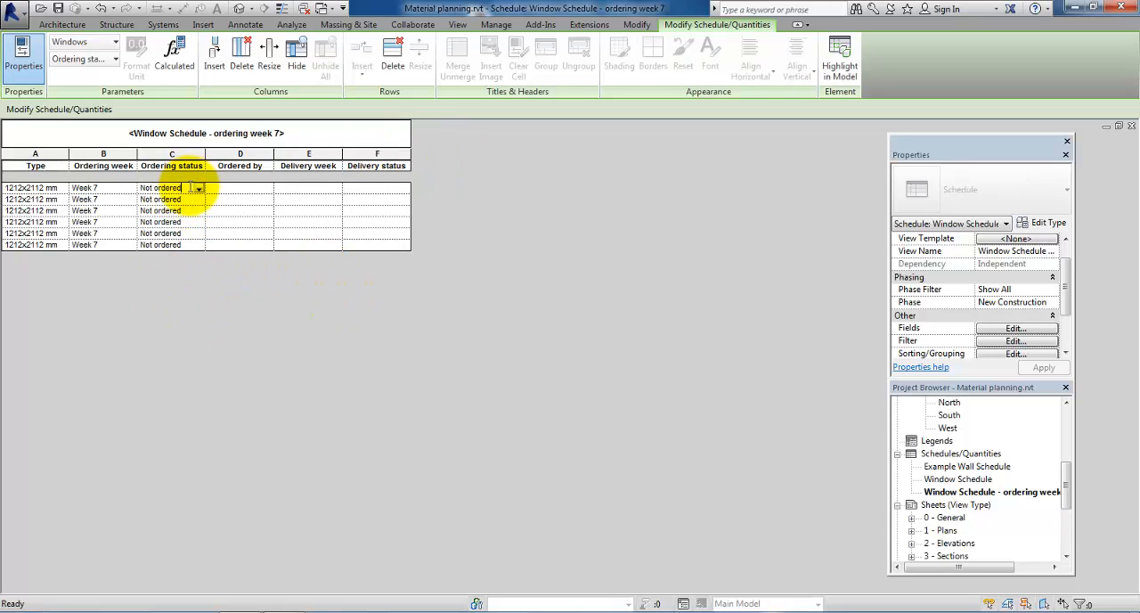
drag(190, 188, 134, 188)
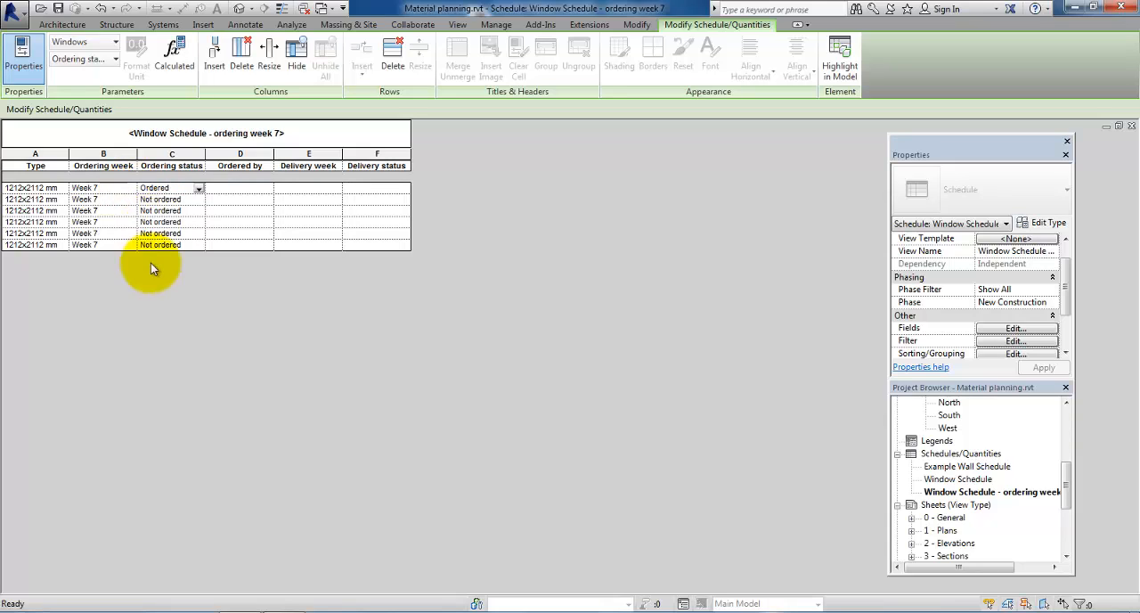
click(1067, 474)
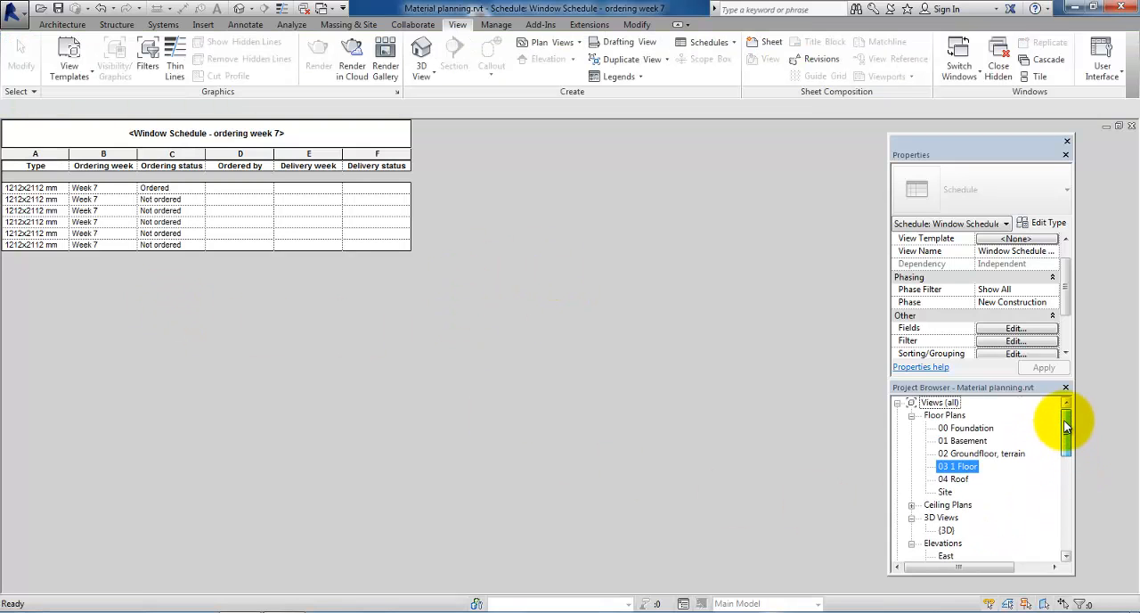
double_click(980, 453)
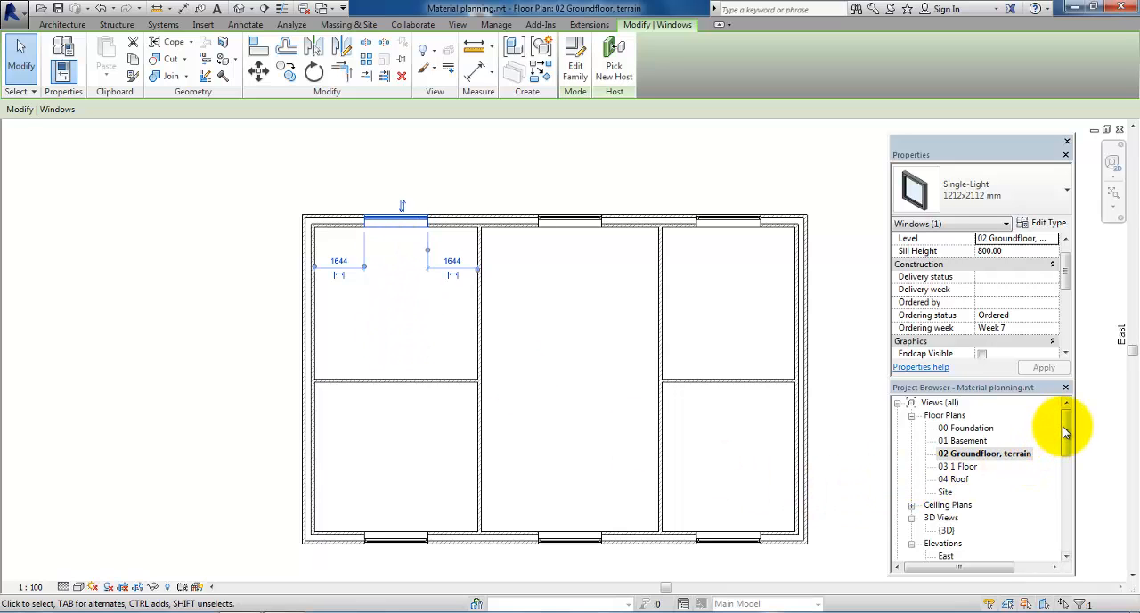
drag(1072, 431, 1071, 479)
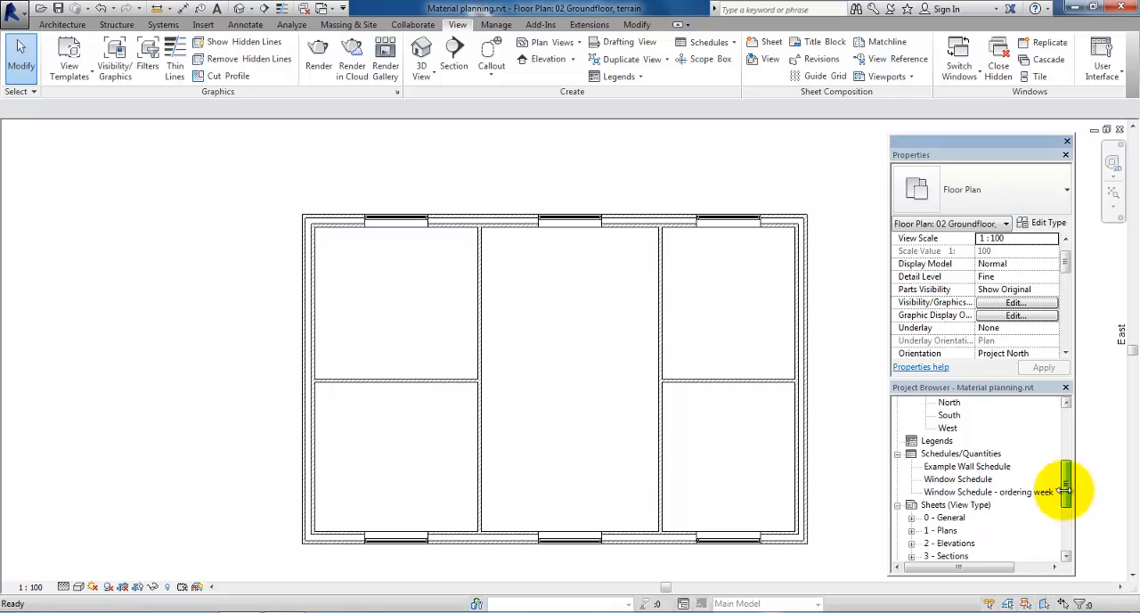
double_click(945, 492)
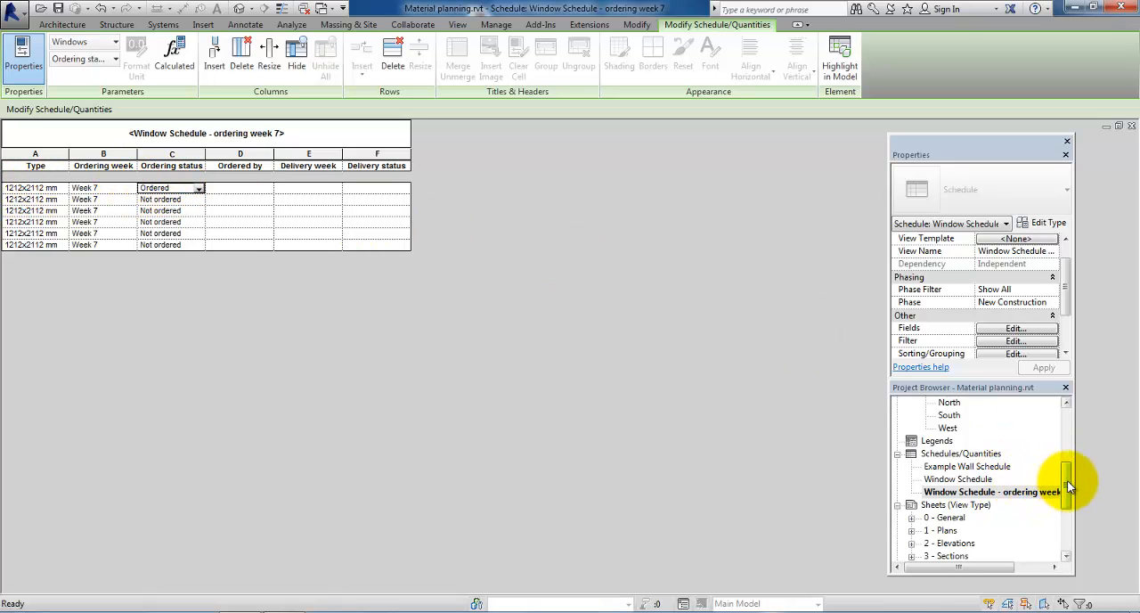
Step: For all window instances visible in the 02 Groundfloor, terrain plan, set Ordered, the orderer's name, delivery Week 20 and Not delivered
drag(1068, 480, 1070, 427)
double_click(975, 453)
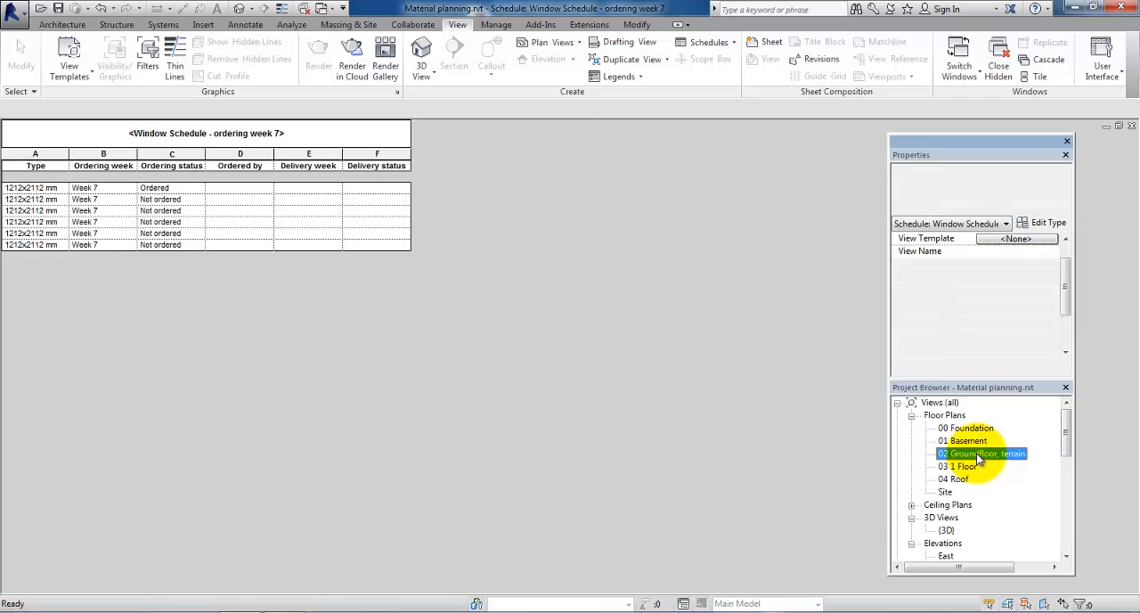
click(407, 257)
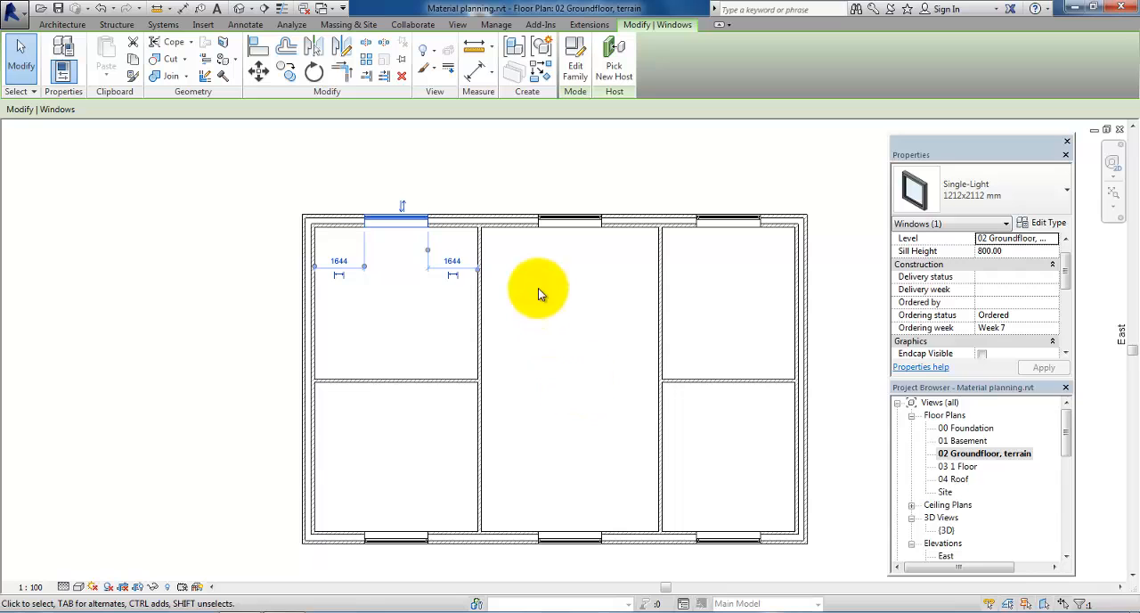
right_click(391, 219)
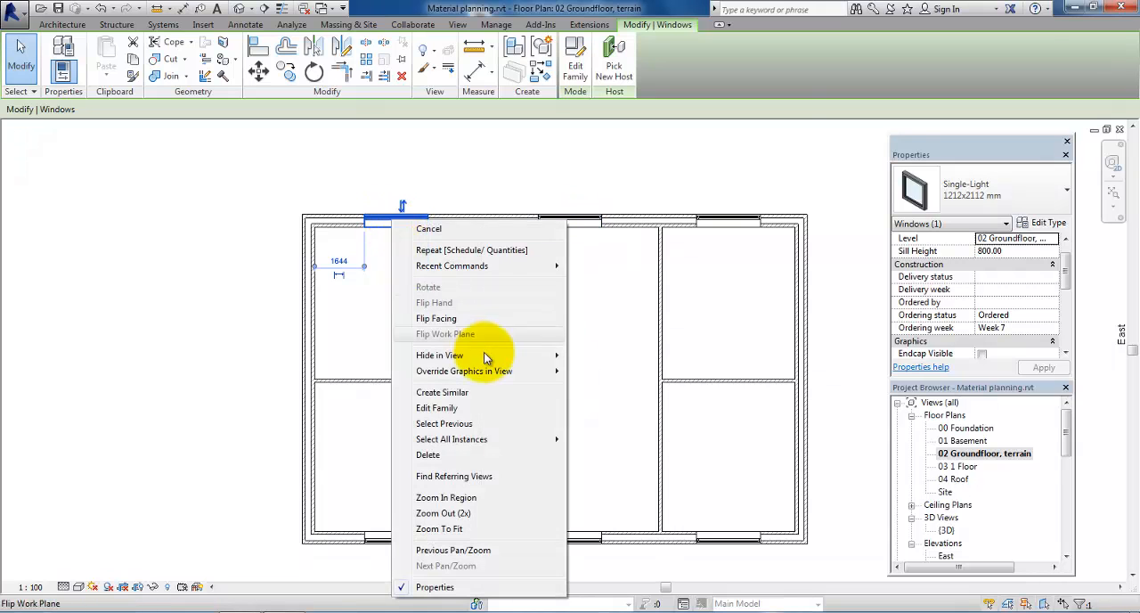
mouse_move(539, 437)
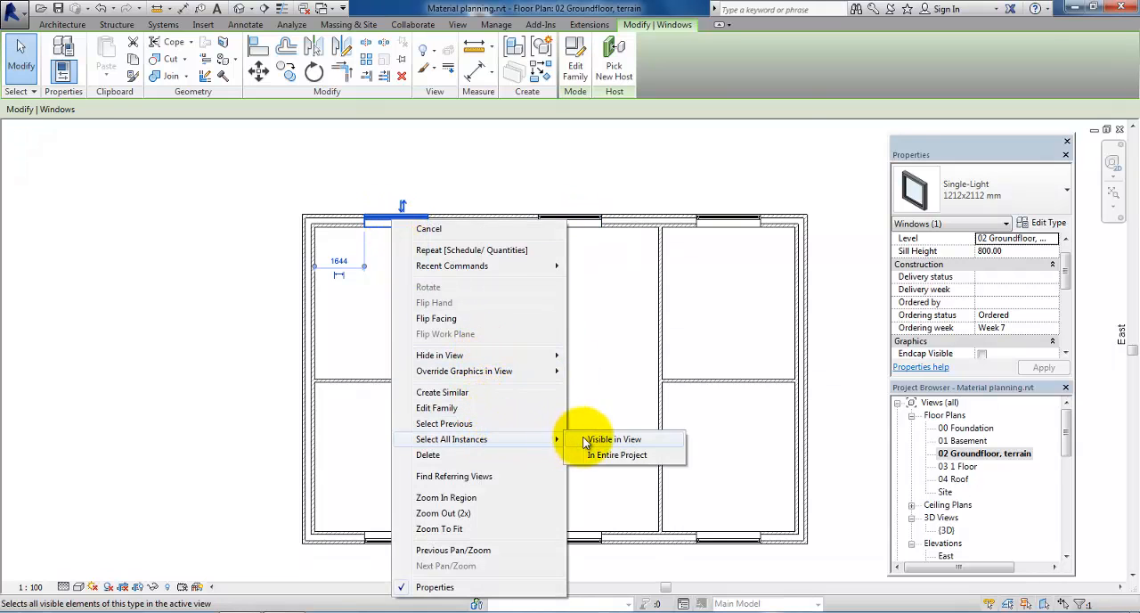
click(613, 437)
click(982, 315)
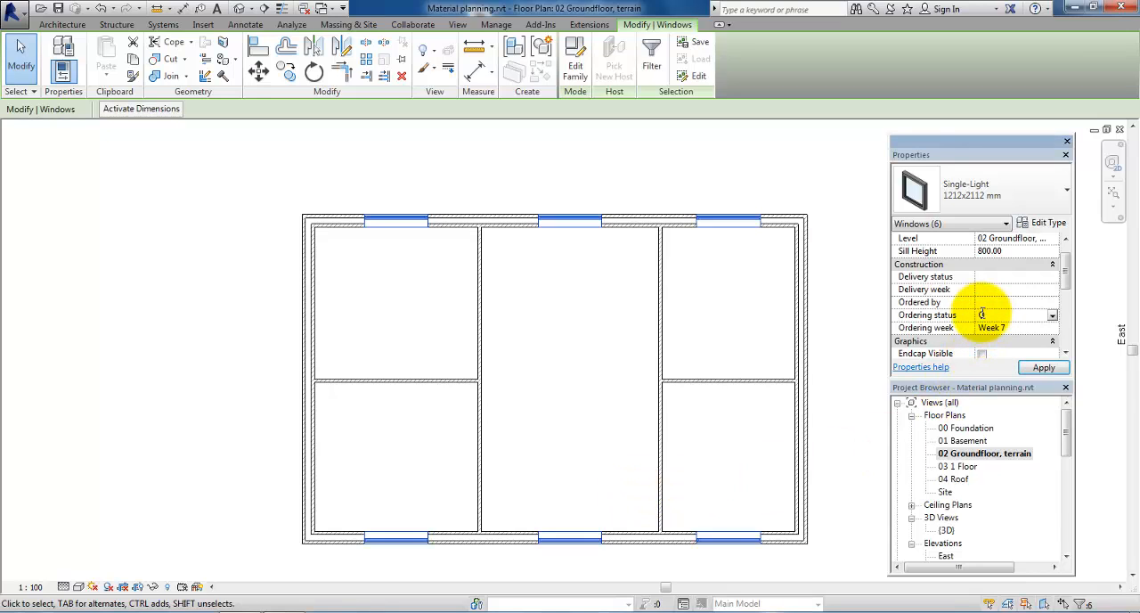
text(Ordered)
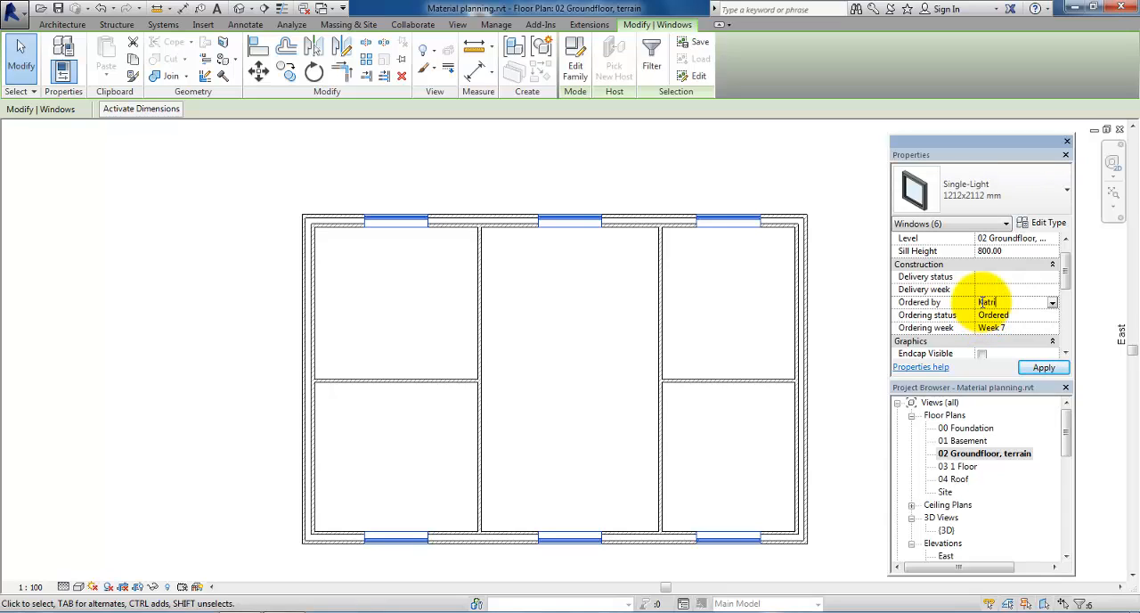
click(982, 302)
text(Katrine)
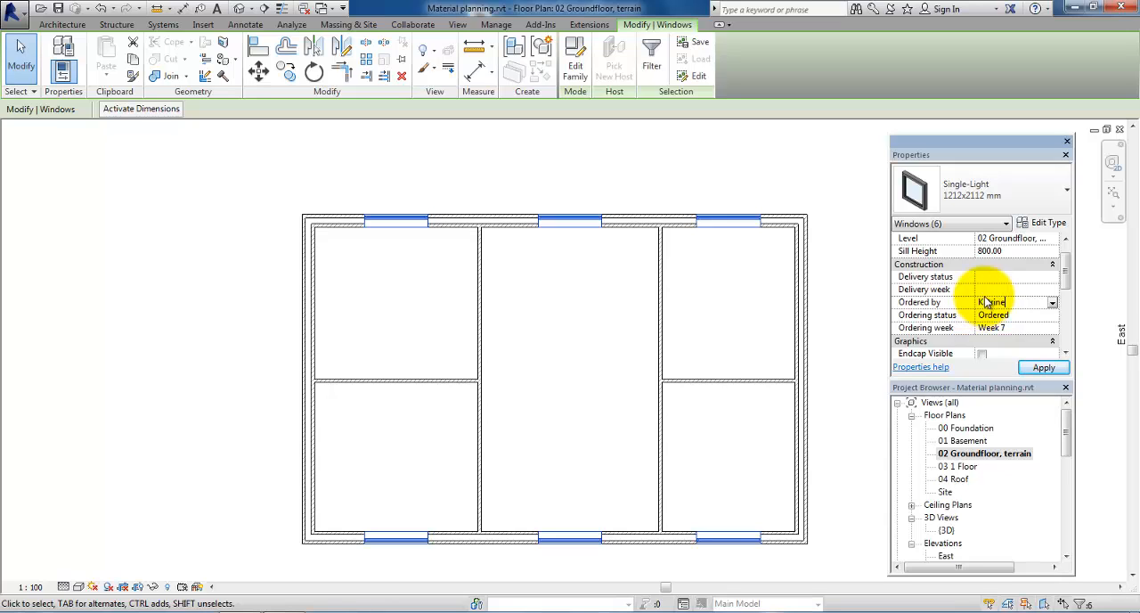
click(987, 291)
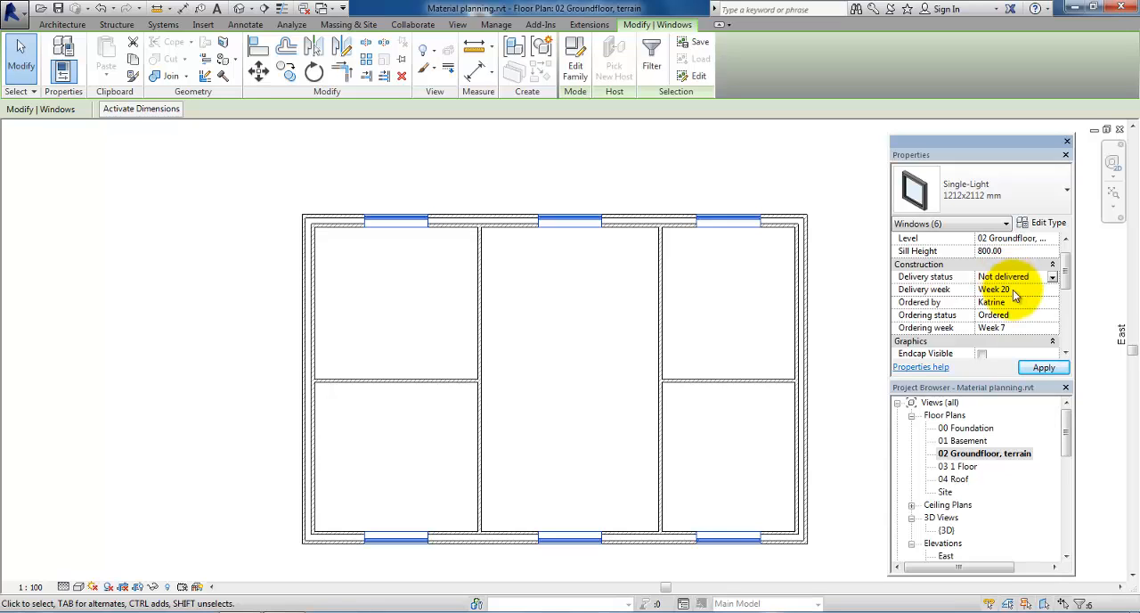
click(1038, 367)
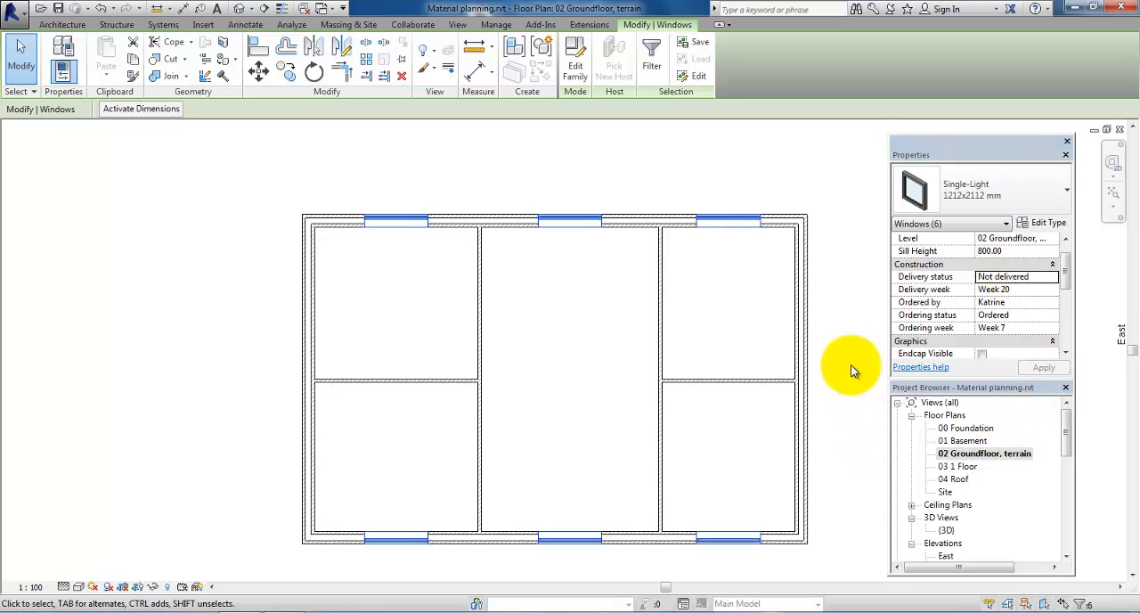
Step: Check the ordering and delivery values in the ordering week 7 schedule and in the overall Window Schedule
click(1068, 428)
drag(1068, 428, 1072, 489)
double_click(1007, 440)
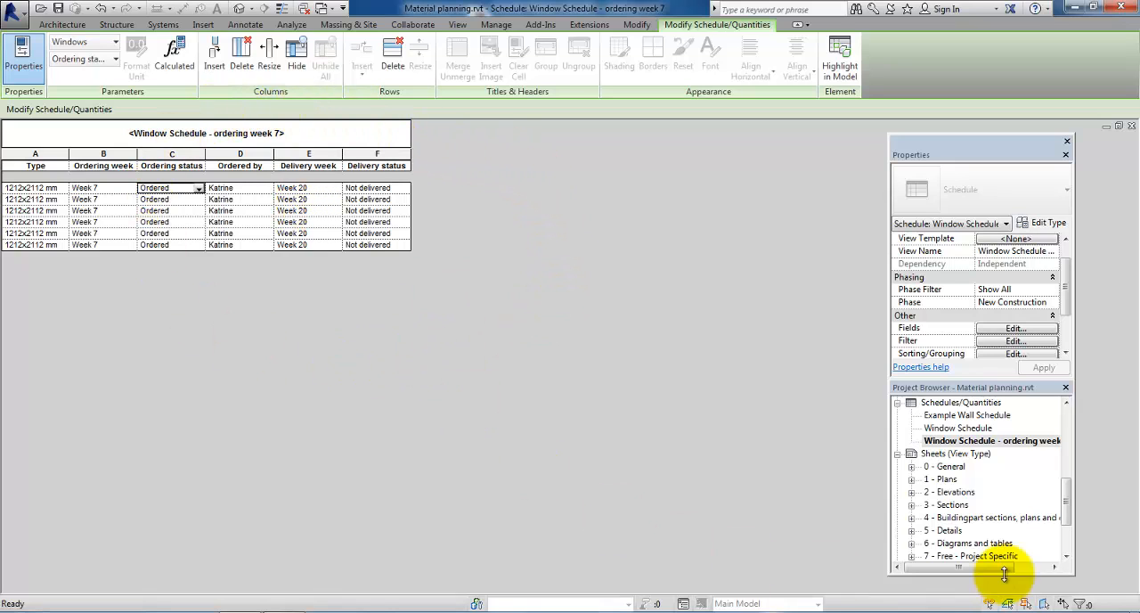
click(937, 429)
double_click(937, 431)
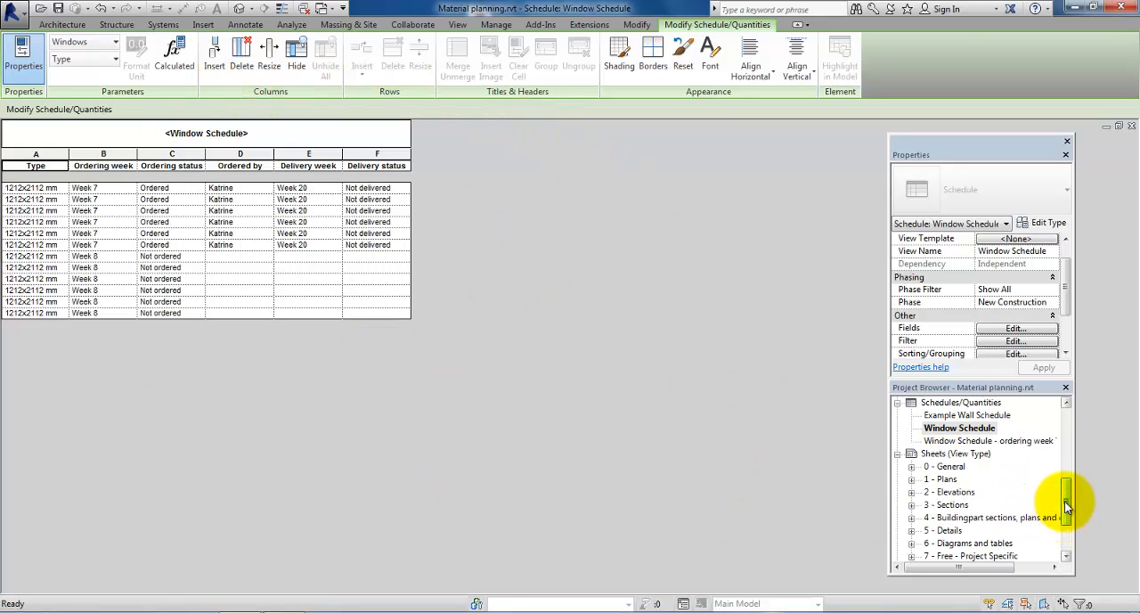
Step: Delete the window of the upper-left room in the 02 Groundfloor, terrain plan and check the rows of the ordering week 7 schedule
drag(1066, 503, 1069, 430)
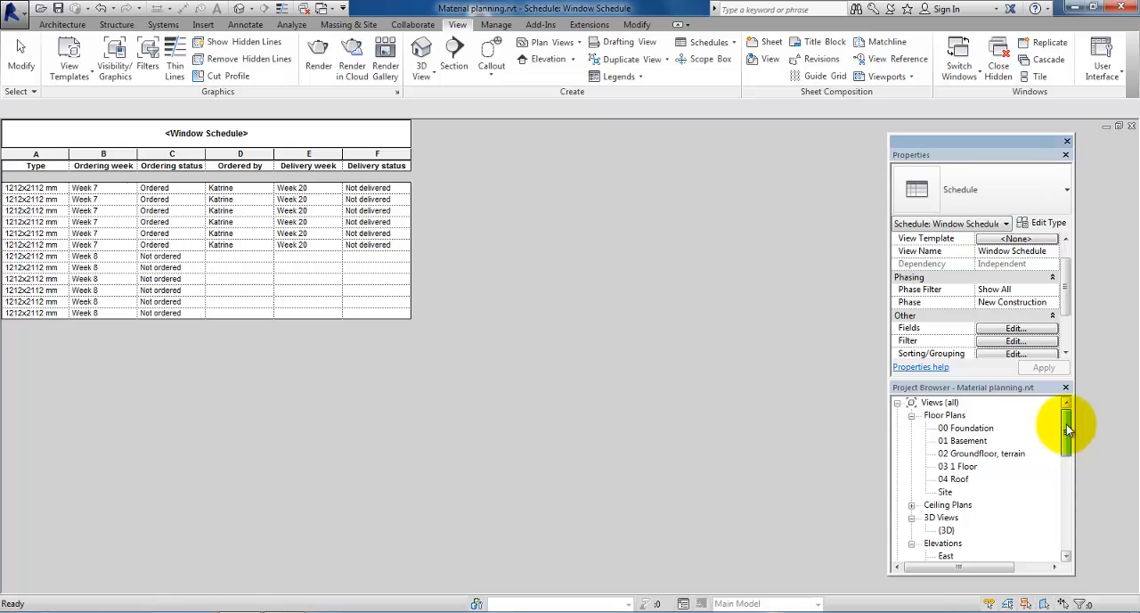
double_click(959, 454)
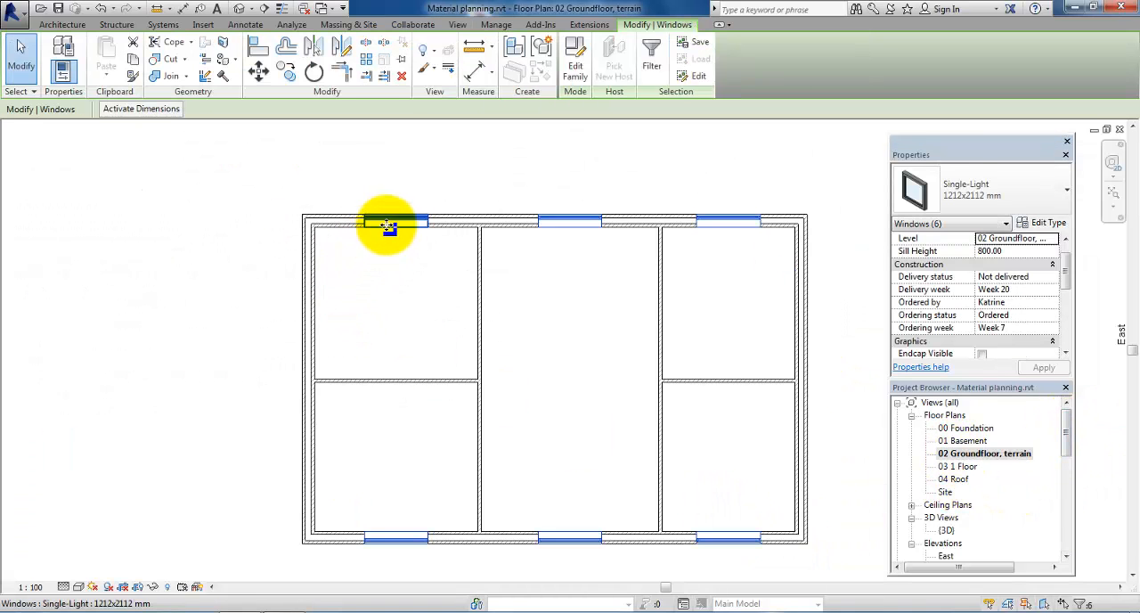
click(389, 226)
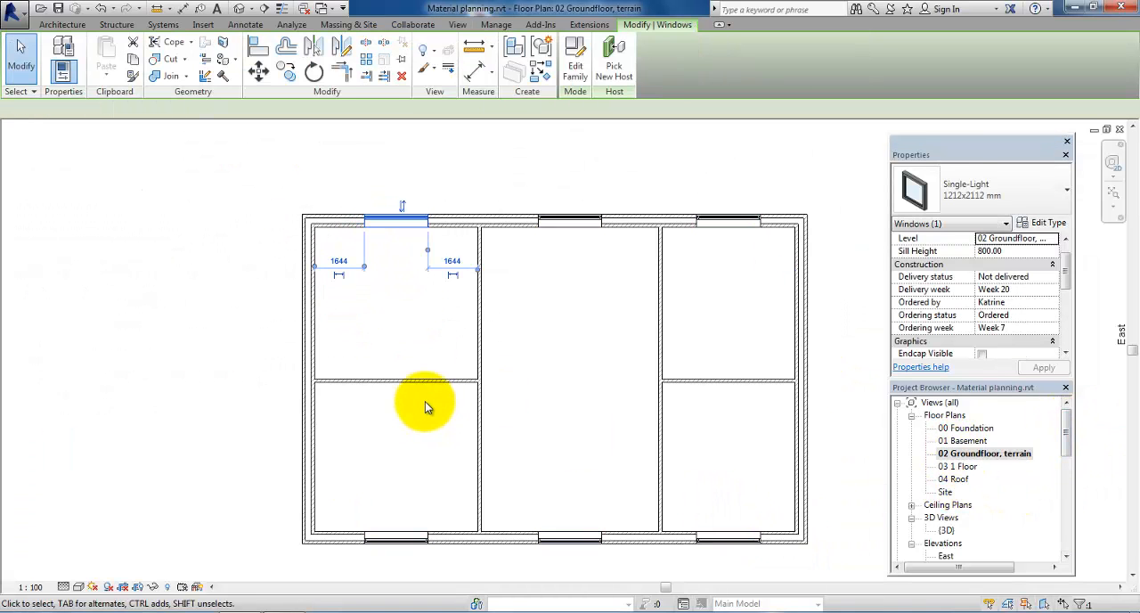
click(397, 306)
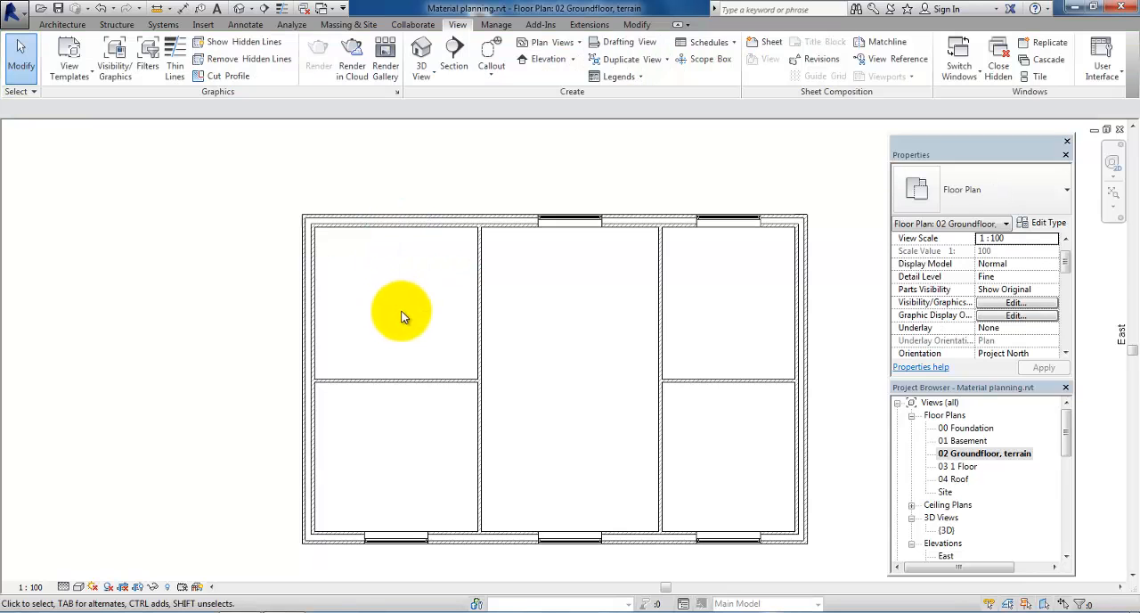
drag(1066, 434, 1069, 483)
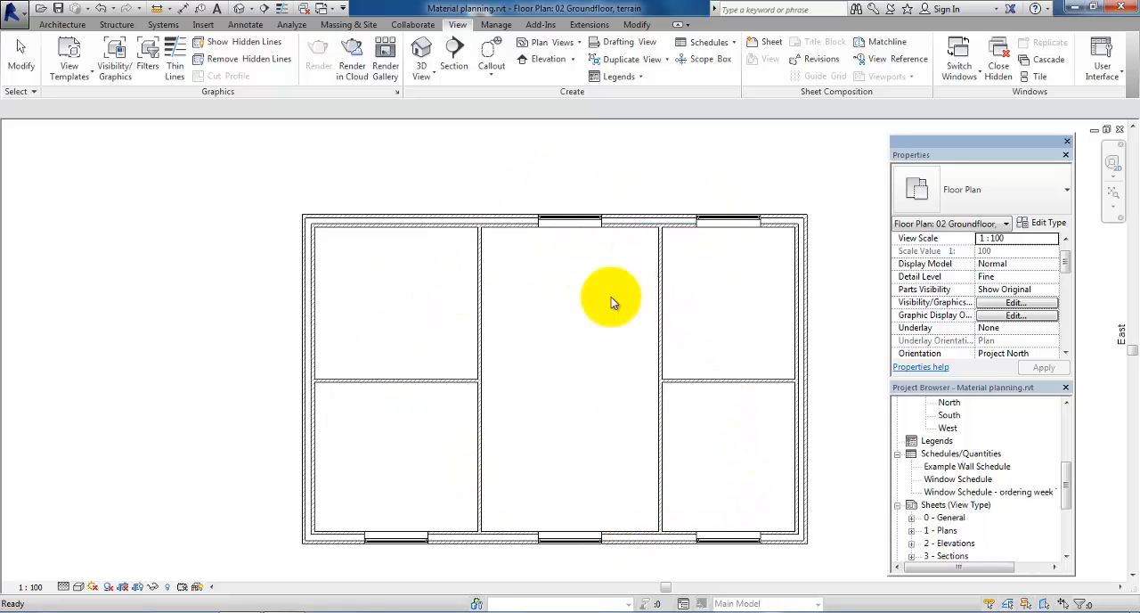
double_click(980, 492)
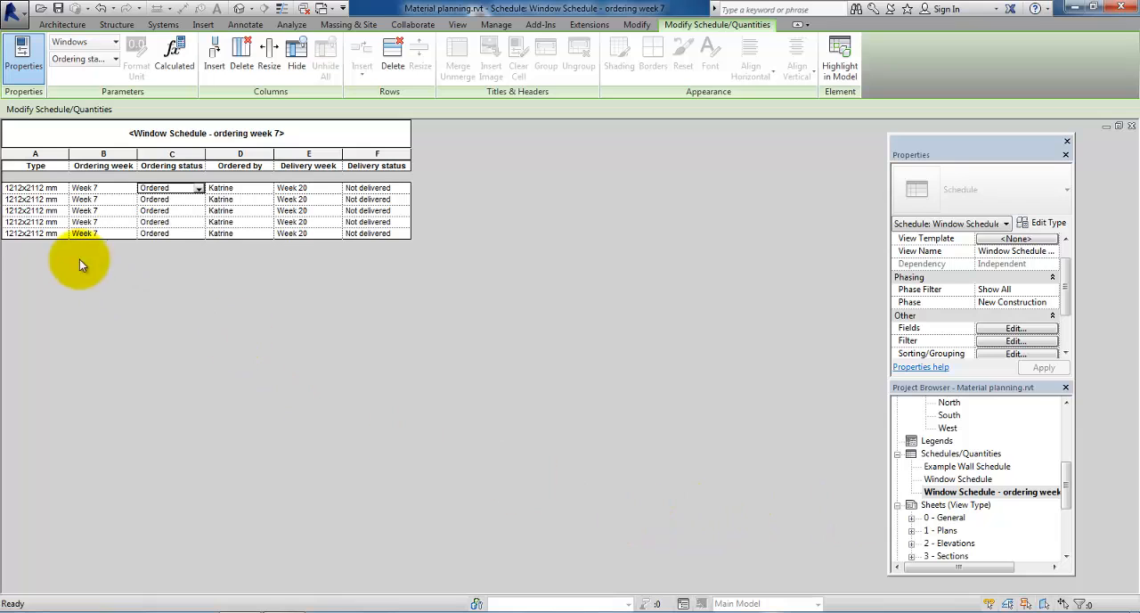
click(26, 190)
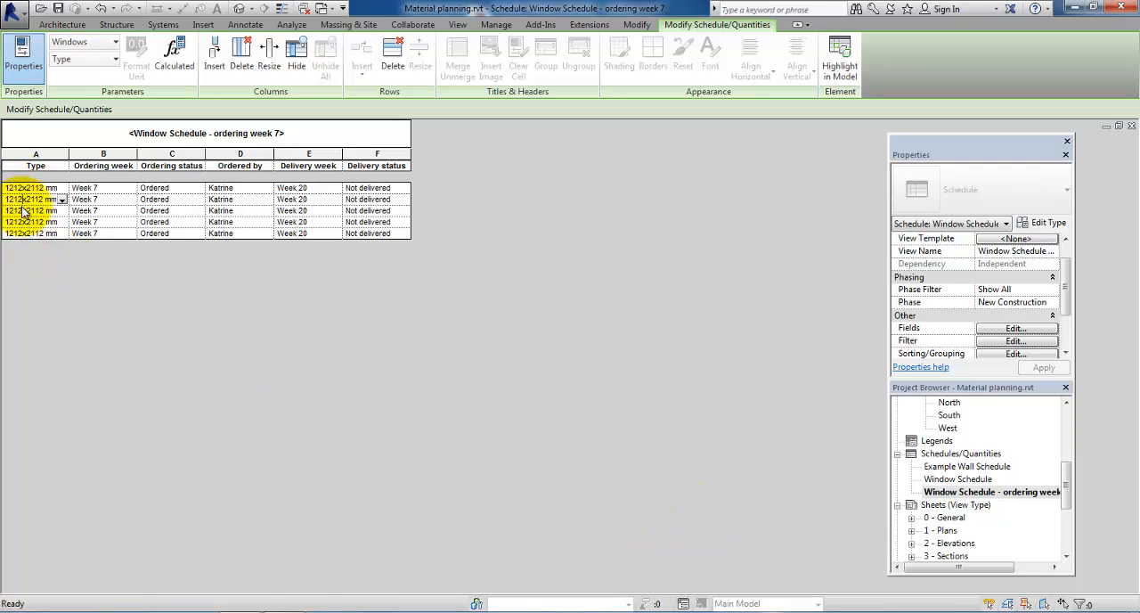
click(18, 222)
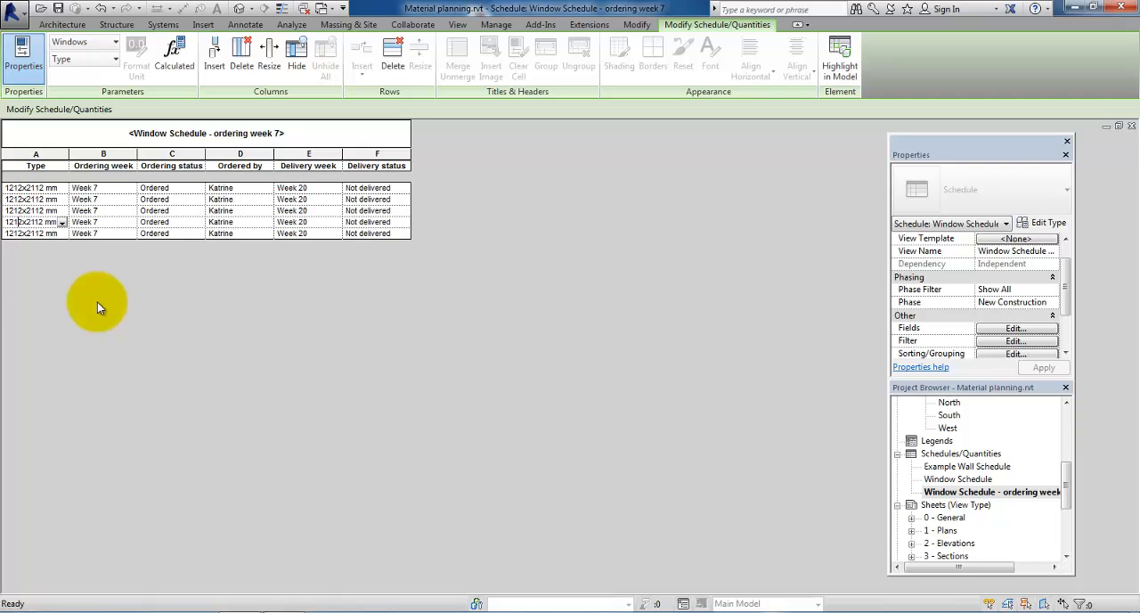